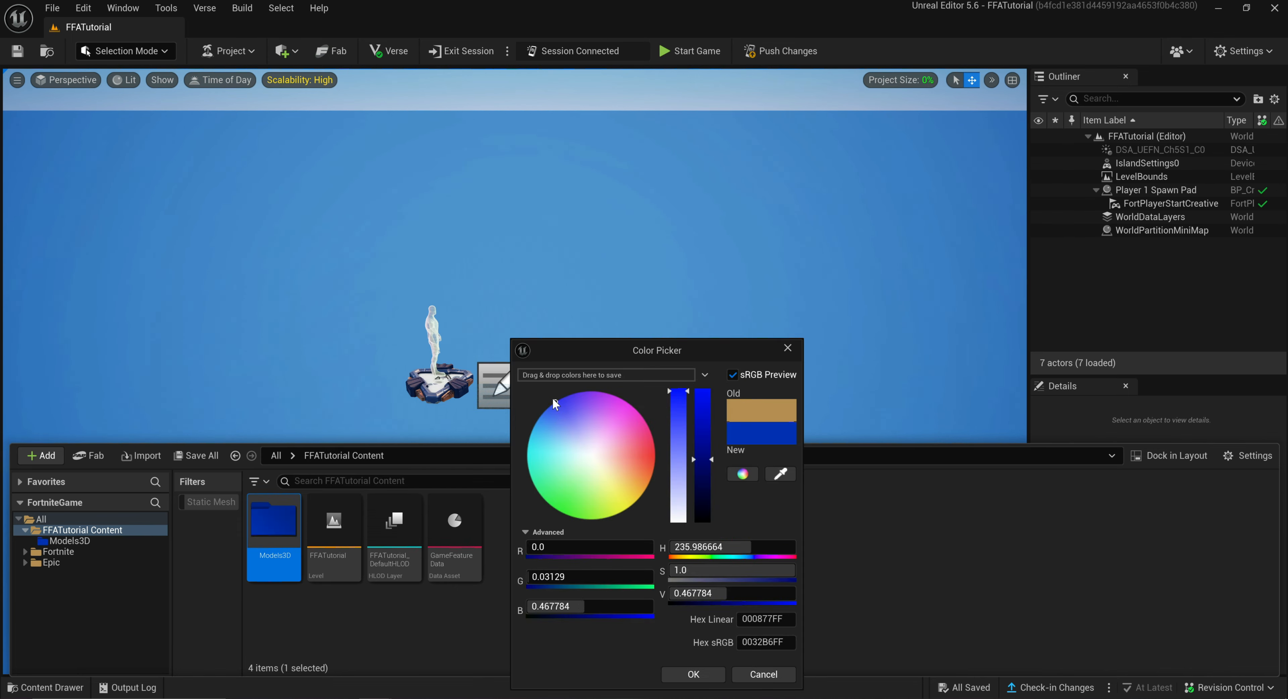
# Open the Models3D folder and import the Ground_30x30 FBX into it as a static mesh.
pyautogui.hotkey('ctrl', 'space')
pyautogui.doubleClick(280, 538)
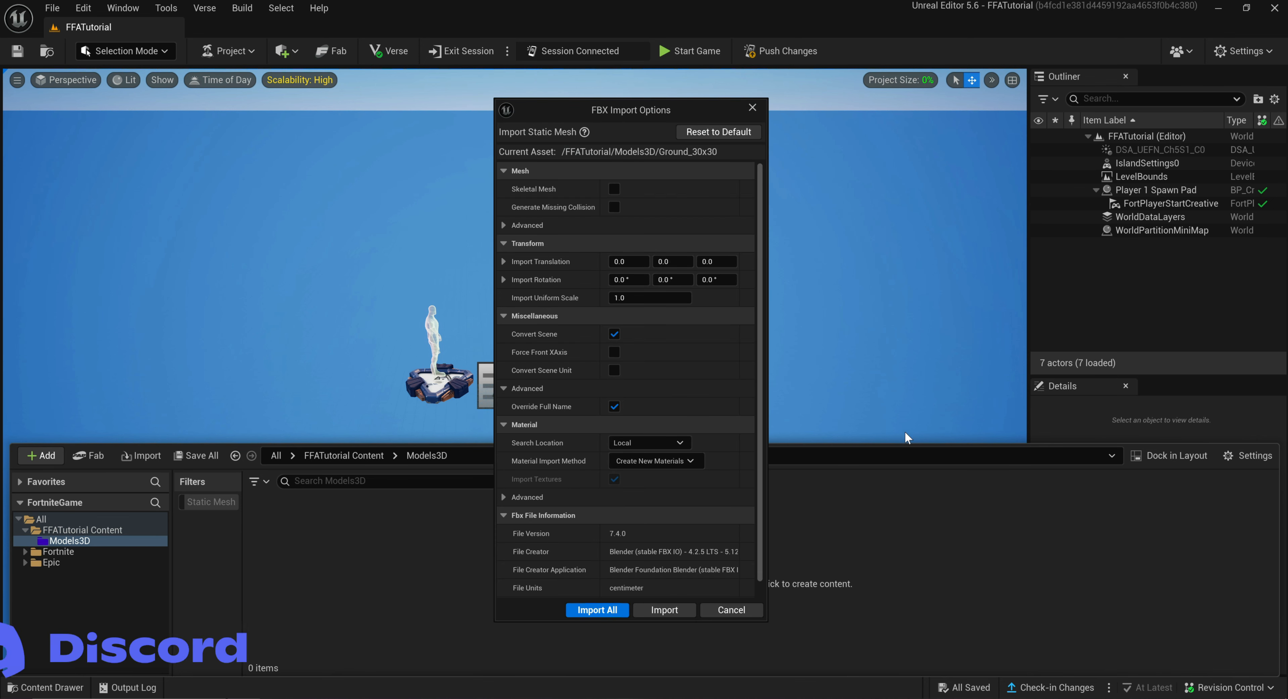
pyautogui.click(659, 607)
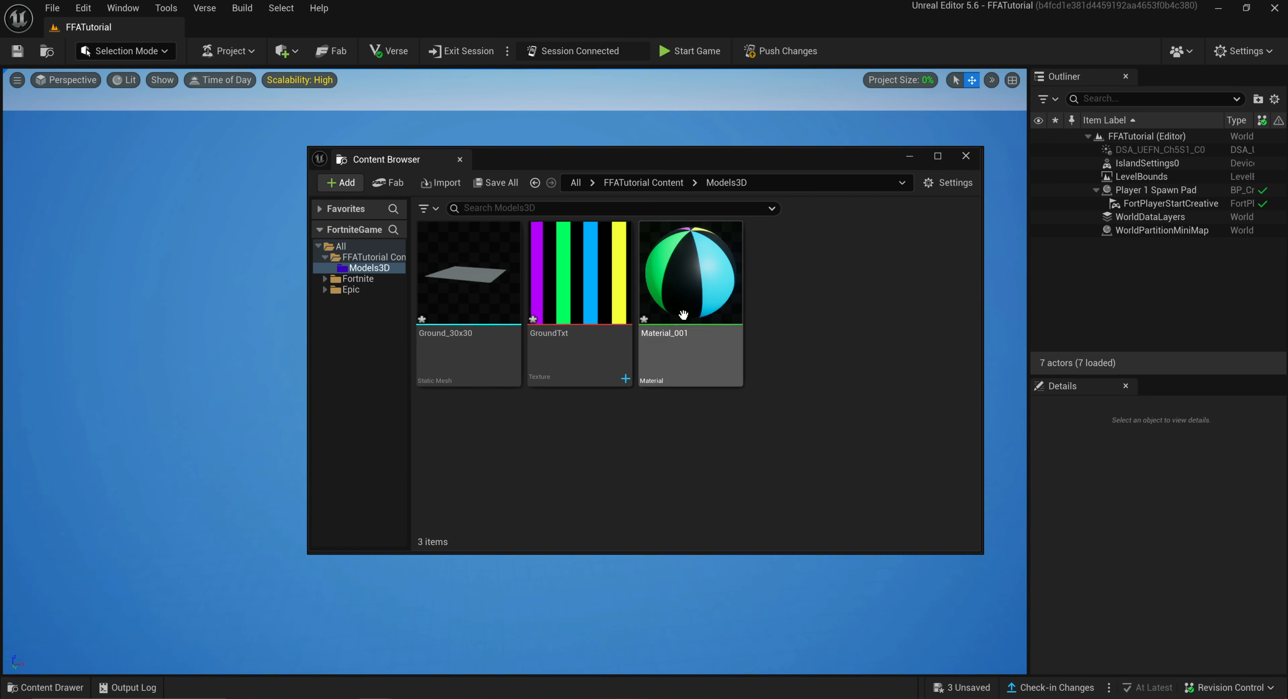
pyautogui.click(614, 298)
pyautogui.click(721, 439)
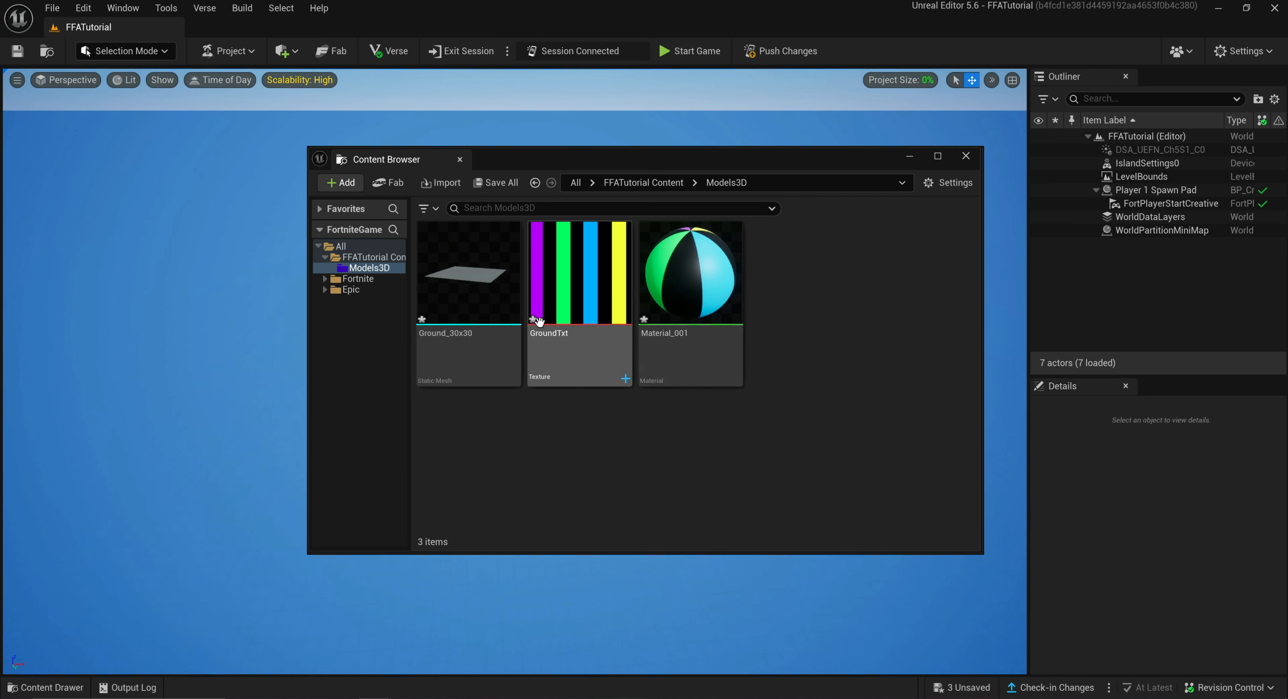
# Open the Ground_30x30 mesh for editing and add a box simplified collision to it.
pyautogui.click(490, 288)
pyautogui.doubleClick(490, 287)
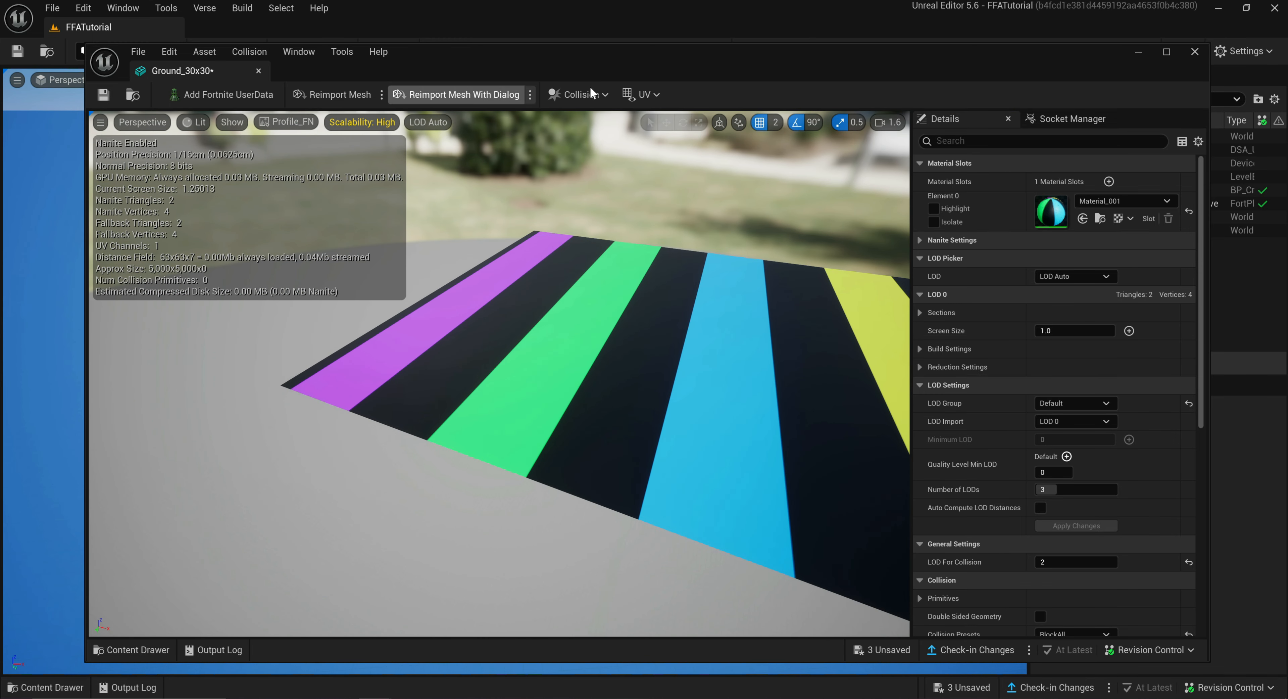
pyautogui.click(578, 94)
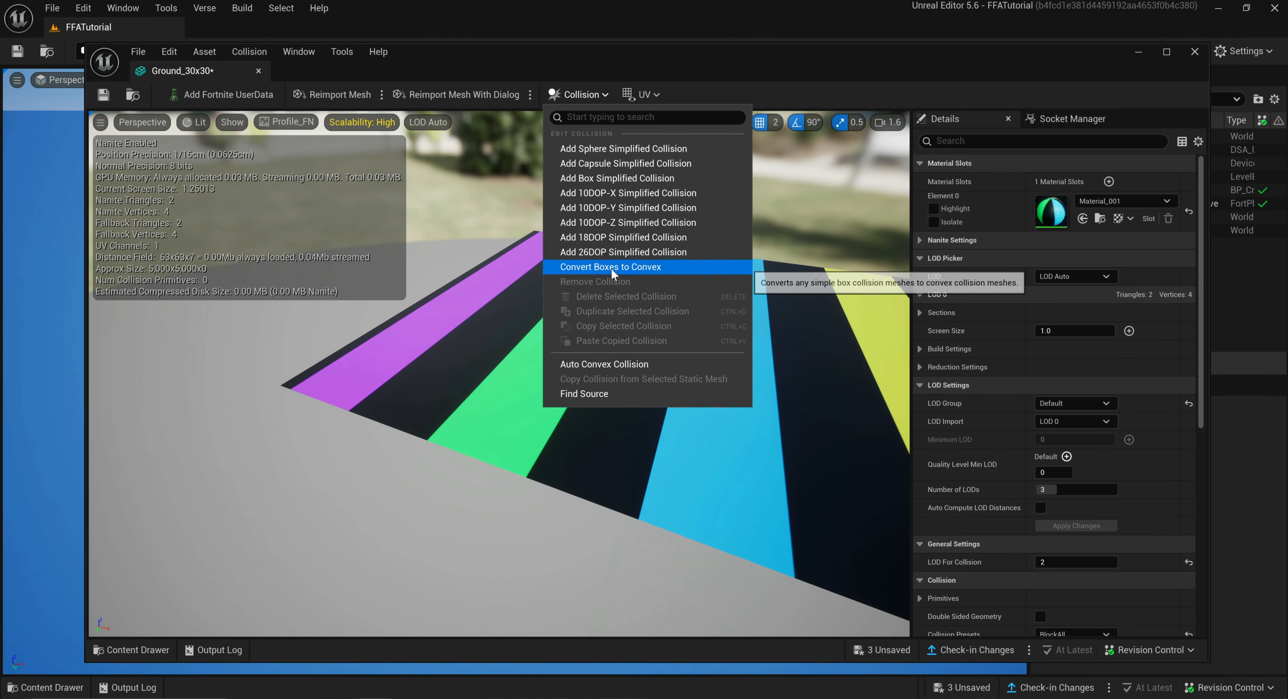
pyautogui.click(617, 179)
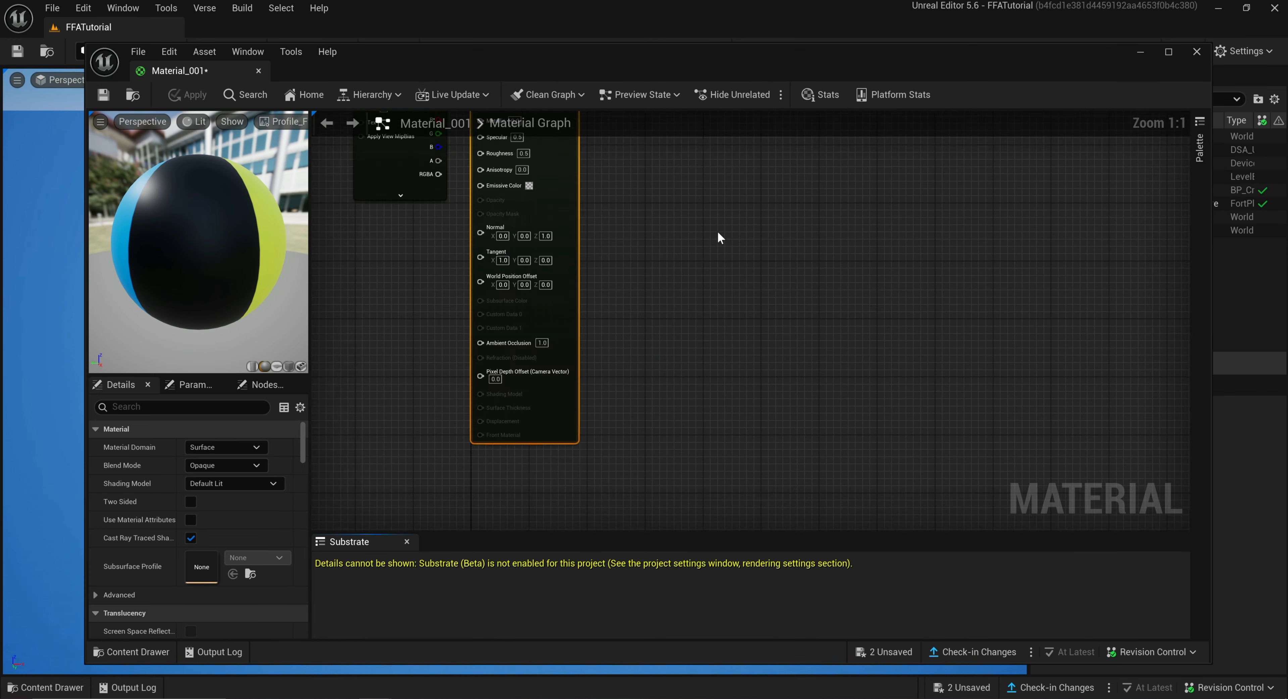
# Add a Constant node with value 0 to the Material_001 graph and connect it to Roughness, then check the preview sphere.
pyautogui.moveTo(615, 235); pyautogui.dragTo(506, 245)
pyautogui.scroll(2, 530, 339)
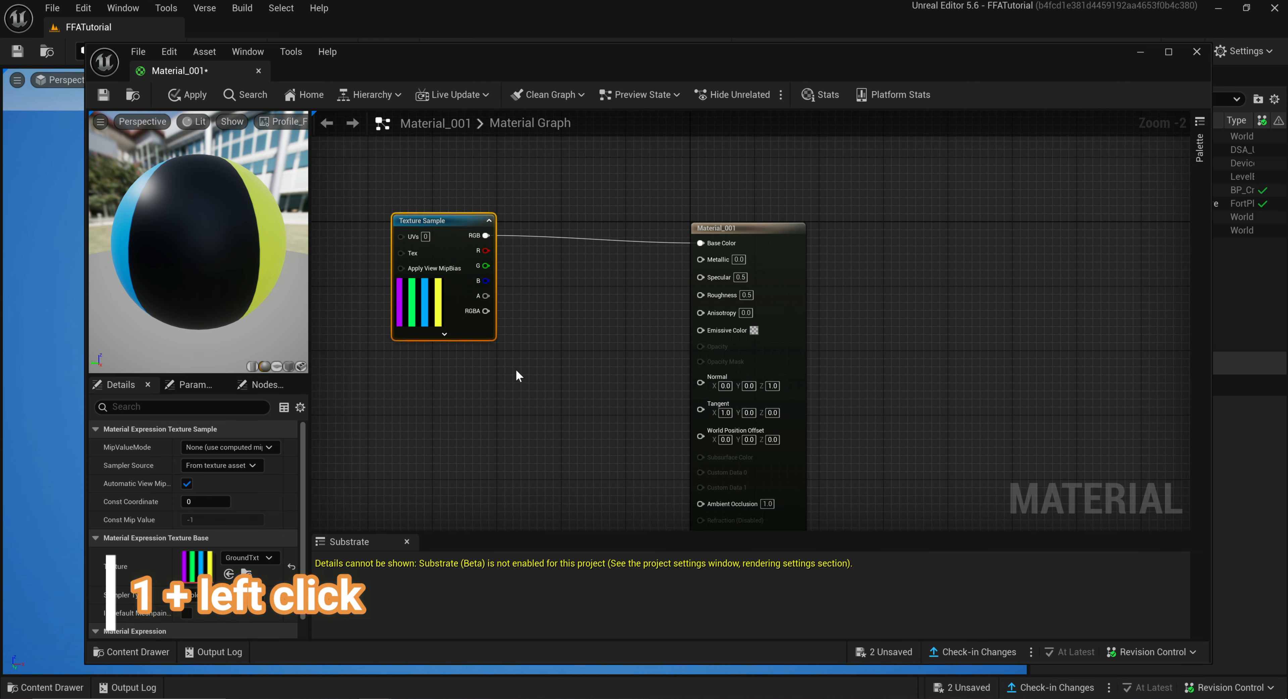
pyautogui.click(537, 367)
pyautogui.moveTo(537, 369); pyautogui.dragTo(700, 258)
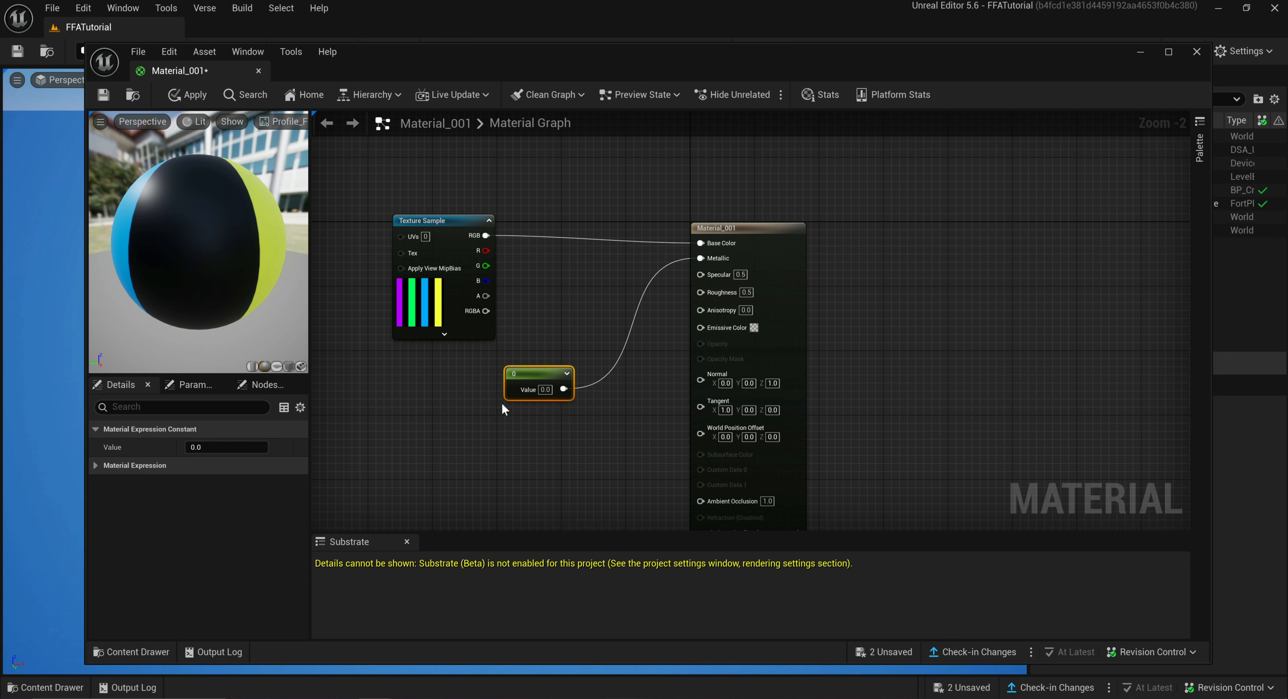
pyautogui.keyDown('alt'); pyautogui.click(700, 258); pyautogui.keyUp('alt')
pyautogui.moveTo(563, 389); pyautogui.dragTo(700, 293)
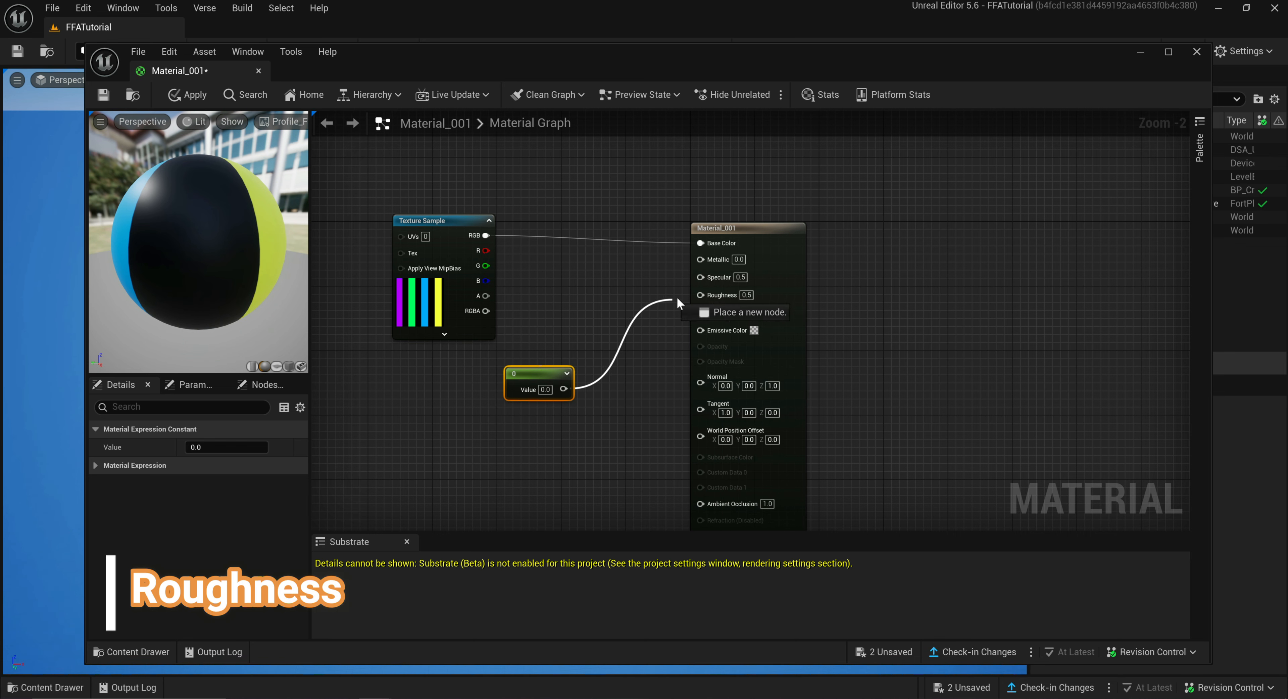
pyautogui.moveTo(241, 290)
pyautogui.mouseDown()
pyautogui.moveTo(270, 312)
pyautogui.moveTo(255, 280)
pyautogui.moveTo(241, 290)
pyautogui.mouseUp()
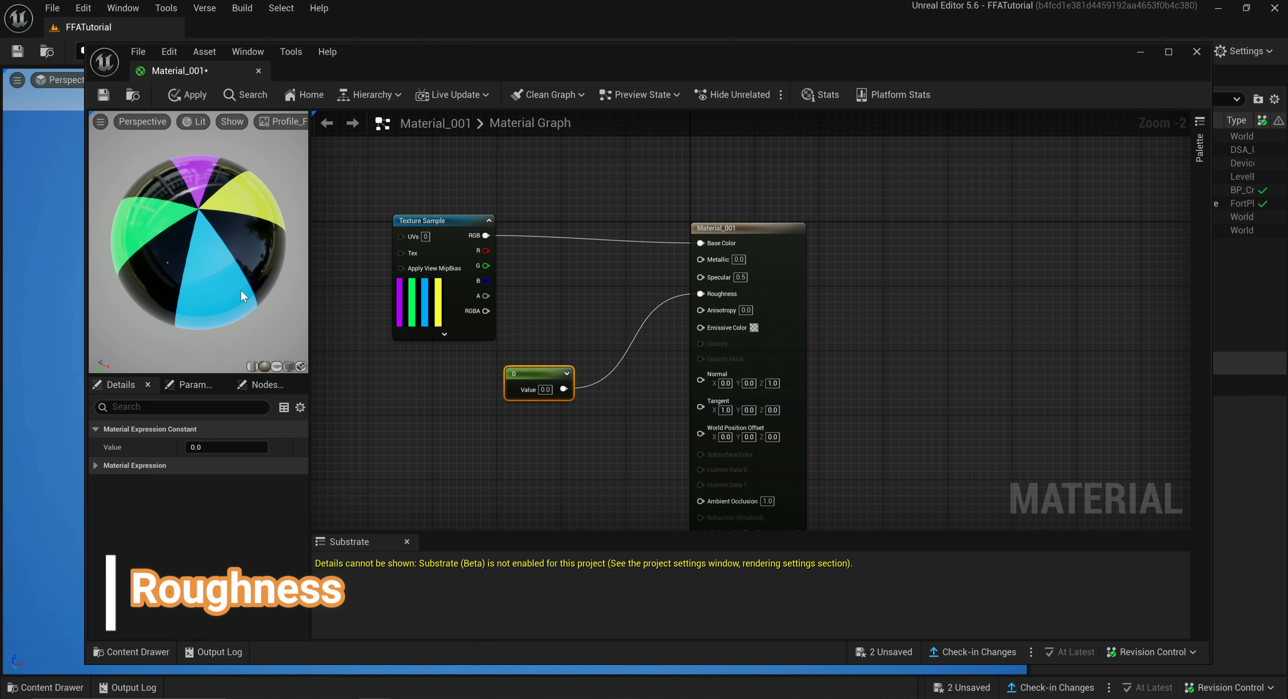
# Compare roughness constants of 0.1 and 1 on the preview sphere, settle on 0.1 and apply the material.
pyautogui.press('Return')
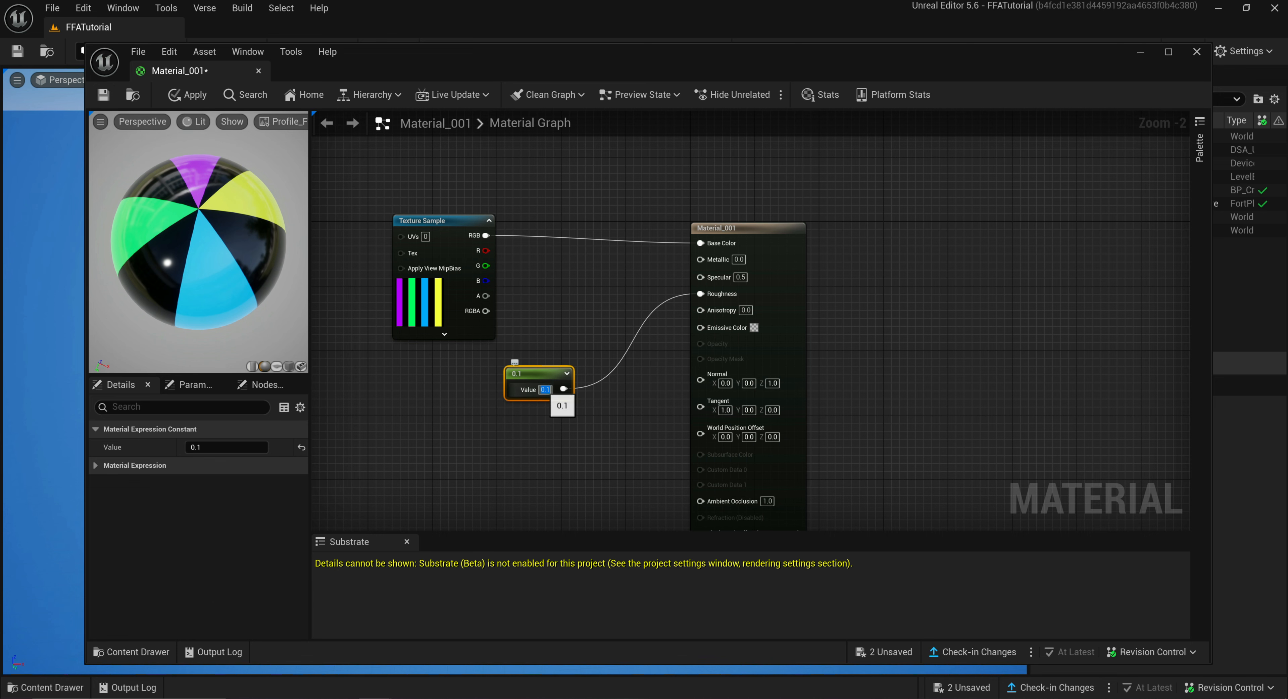
pyautogui.write('1')
pyautogui.press('Return')
pyautogui.moveTo(229, 296); pyautogui.dragTo(275, 255)
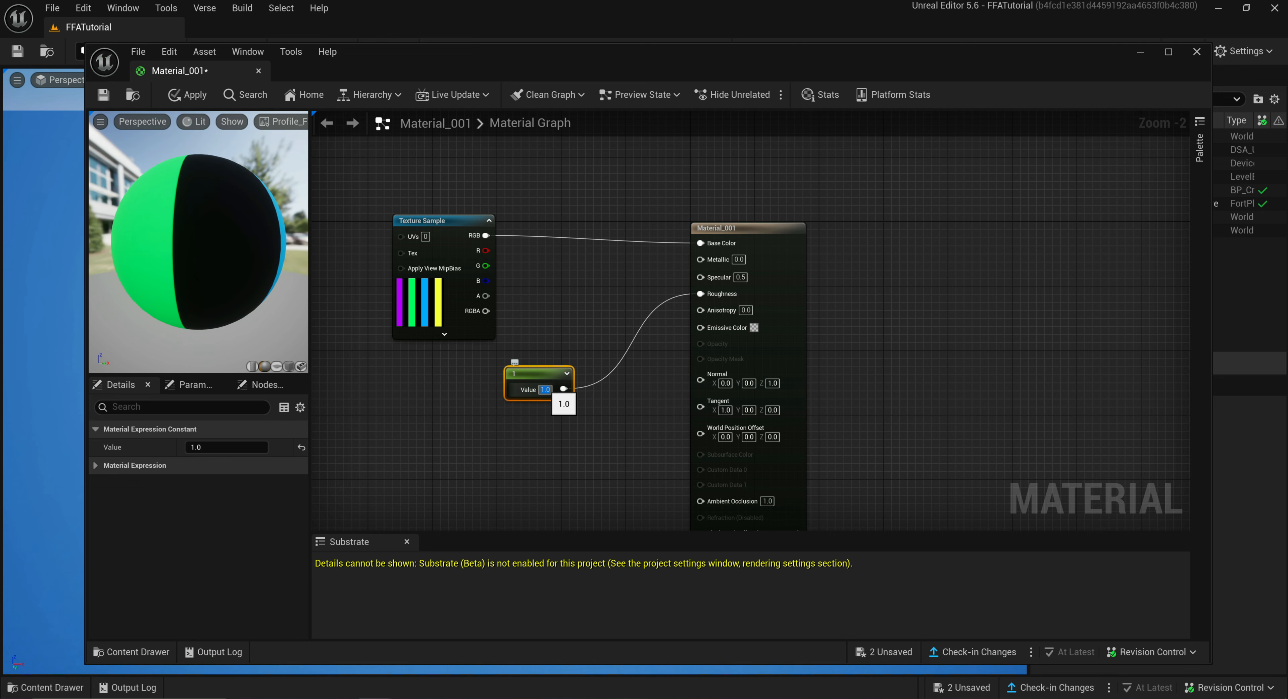
pyautogui.write('0.1')
pyautogui.press('Return')
pyautogui.click(191, 99)
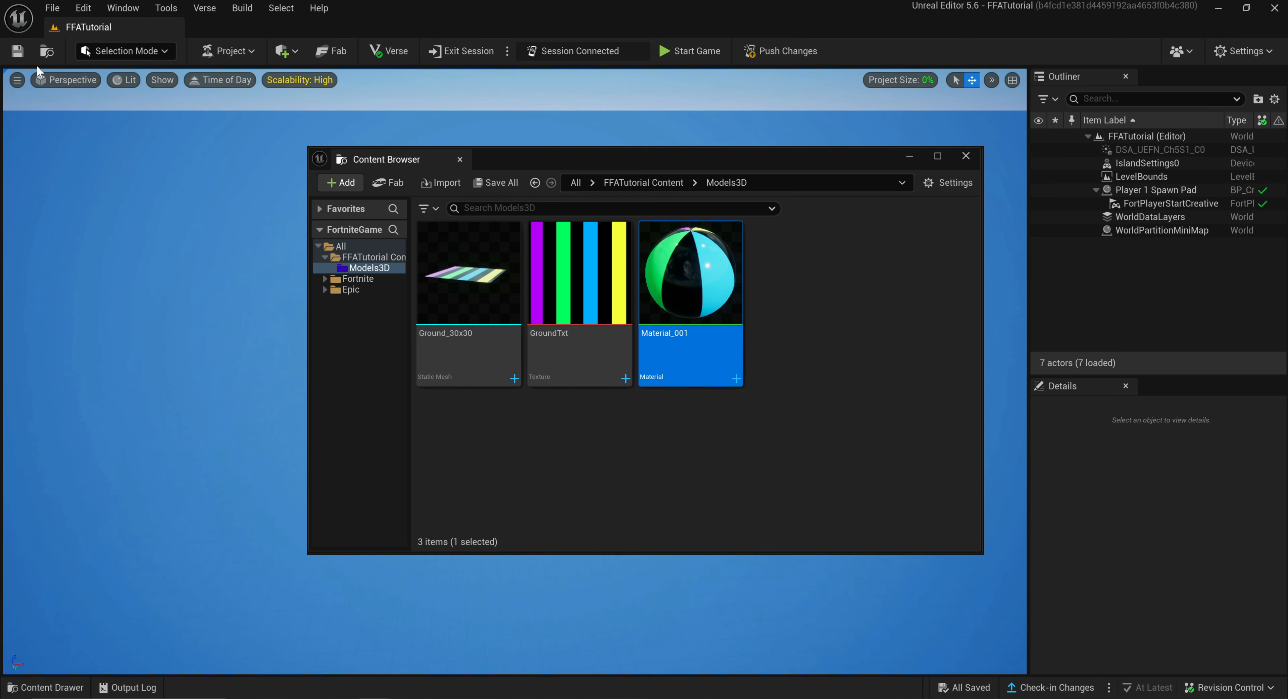
# Close the Content Browser window and place the Ground_30x30 mesh in the level.
pyautogui.click(53, 9)
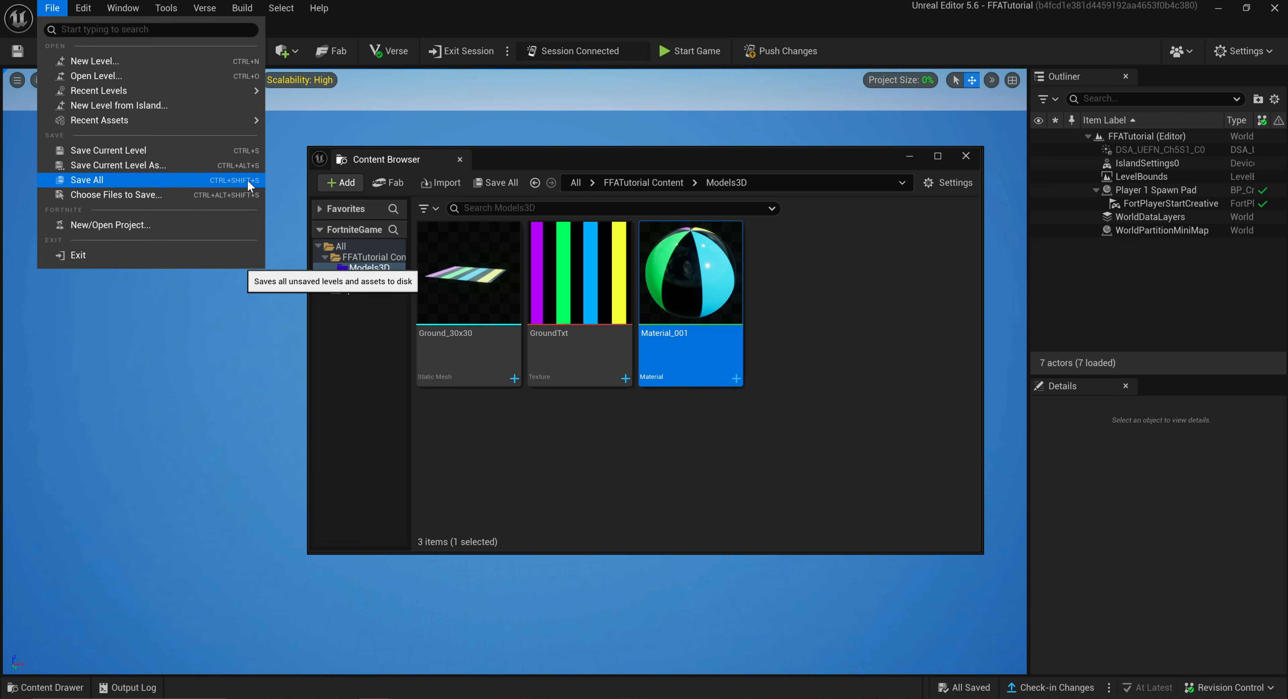
pyautogui.click(849, 433)
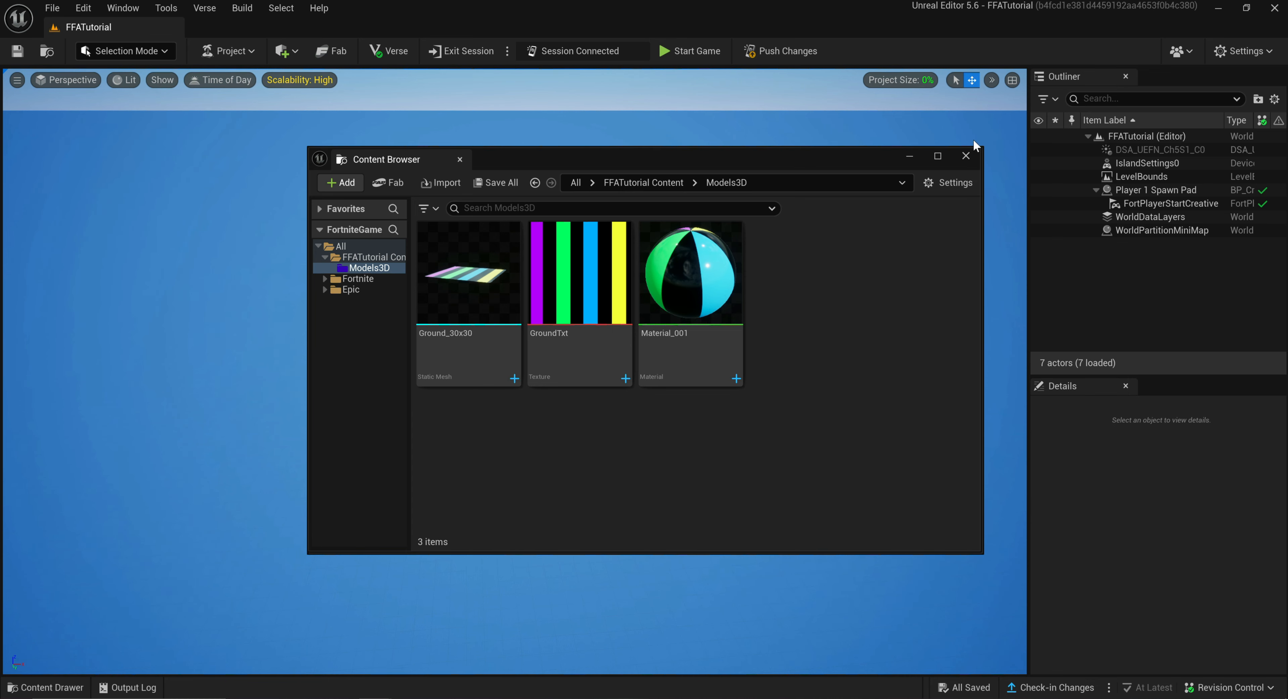
pyautogui.click(967, 155)
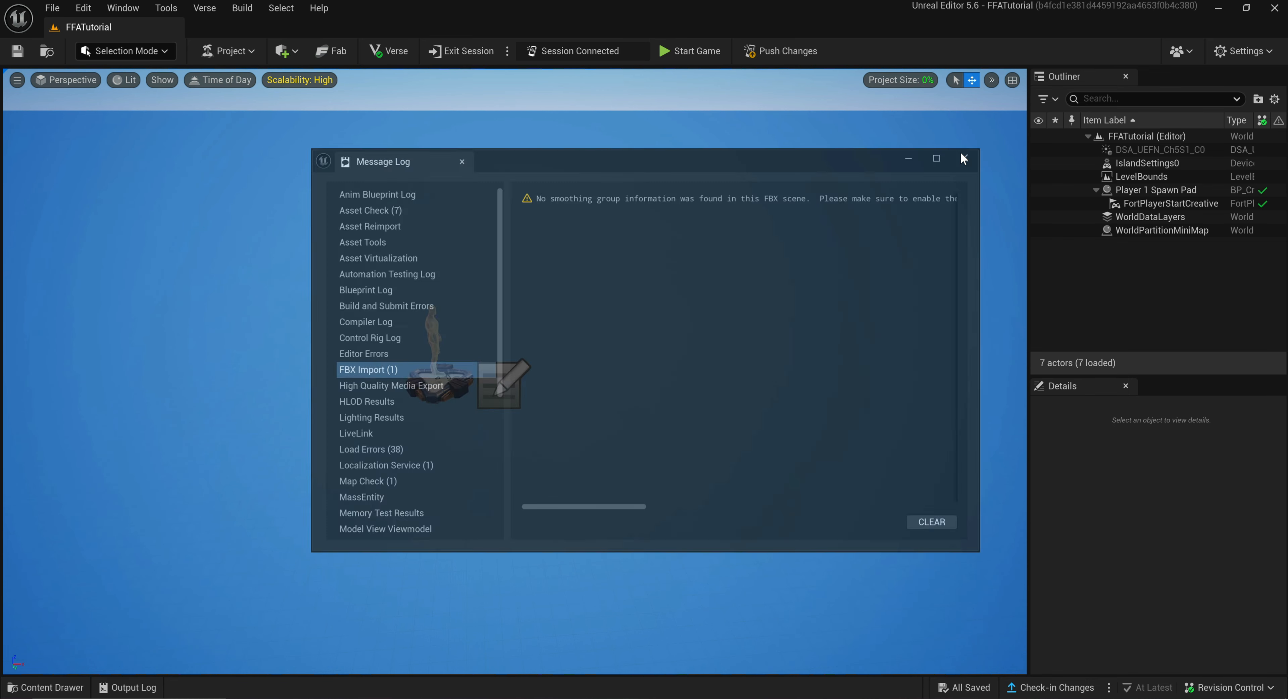
pyautogui.moveTo(273, 520); pyautogui.dragTo(288, 304)
pyautogui.moveTo(374, 307); pyautogui.dragTo(373, 299)
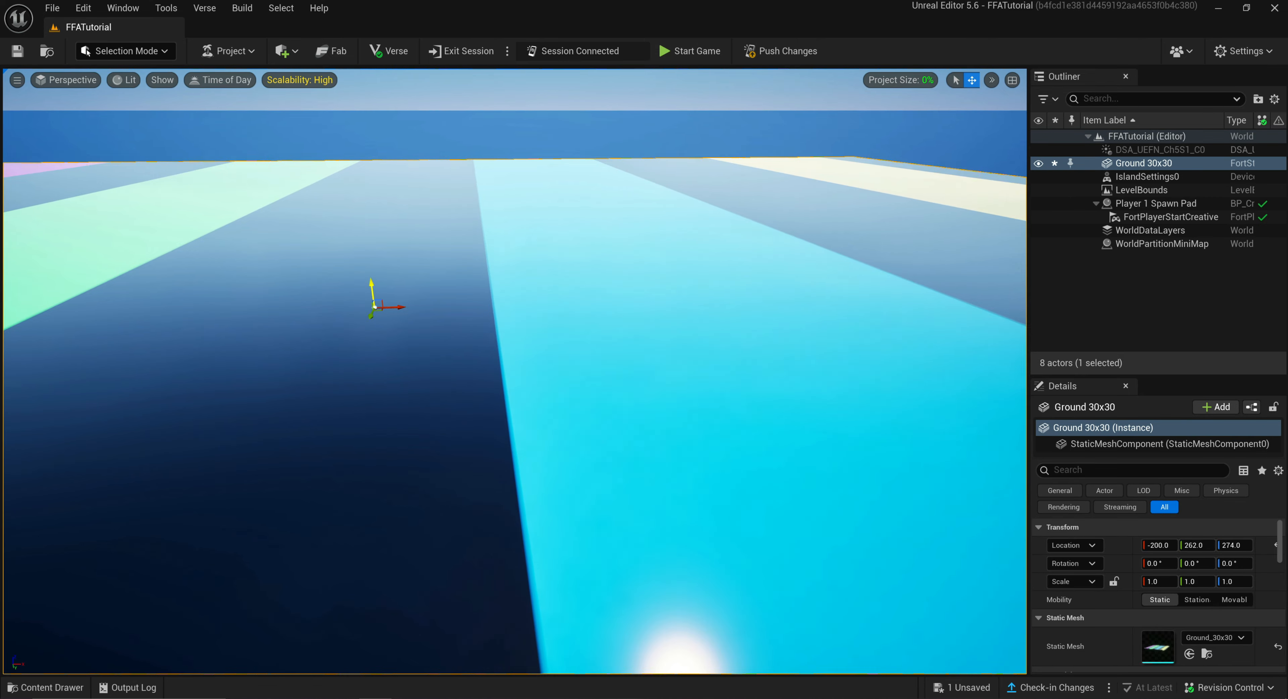
# Fly the viewport camera around the placed ground mesh to examine it from different distances and heights.
pyautogui.scroll(-5, 373, 300)
pyautogui.press('s')
pyautogui.moveTo(374, 300); pyautogui.dragTo(374, 375, button='right')
pyautogui.press('w')
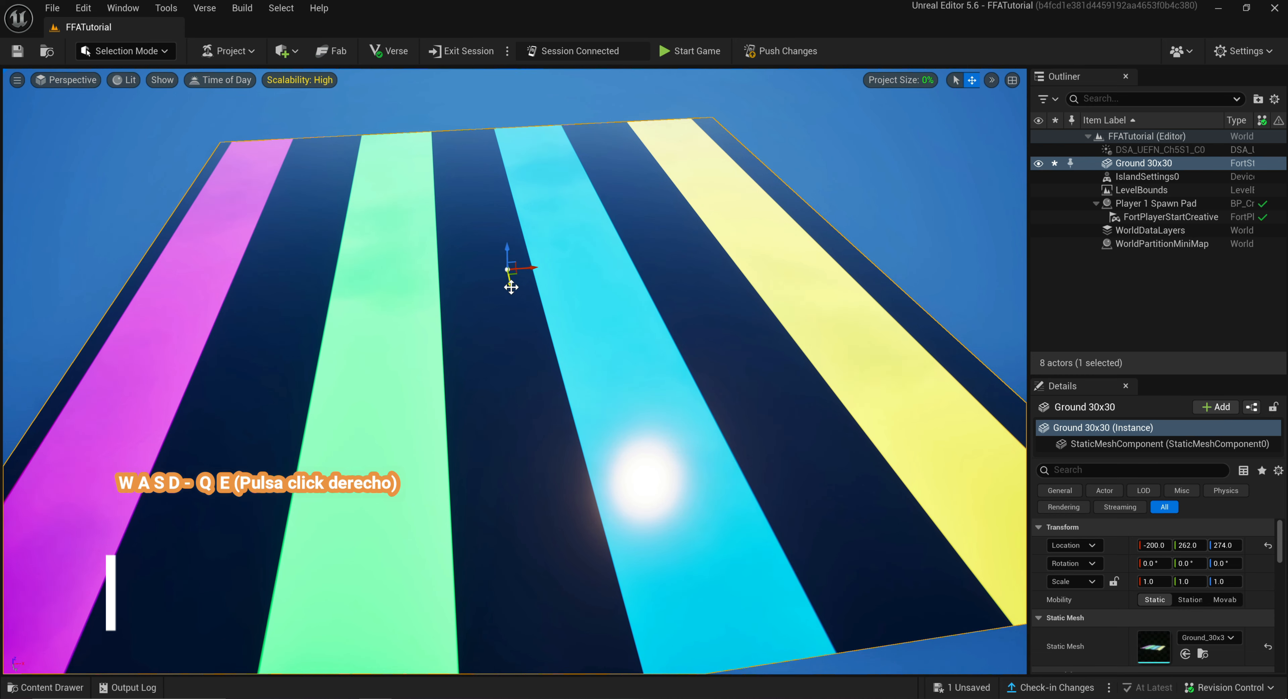
pyautogui.press('s')
pyautogui.moveTo(462, 394)
pyautogui.mouseDown(button='right')
pyautogui.moveTo(480, 335)
pyautogui.moveTo(452, 411)
pyautogui.moveTo(455, 377)
pyautogui.mouseUp(button='right')
pyautogui.press('s')
pyautogui.press('w')
pyautogui.press('s')
pyautogui.press('q')
pyautogui.press('e')
pyautogui.press('w')
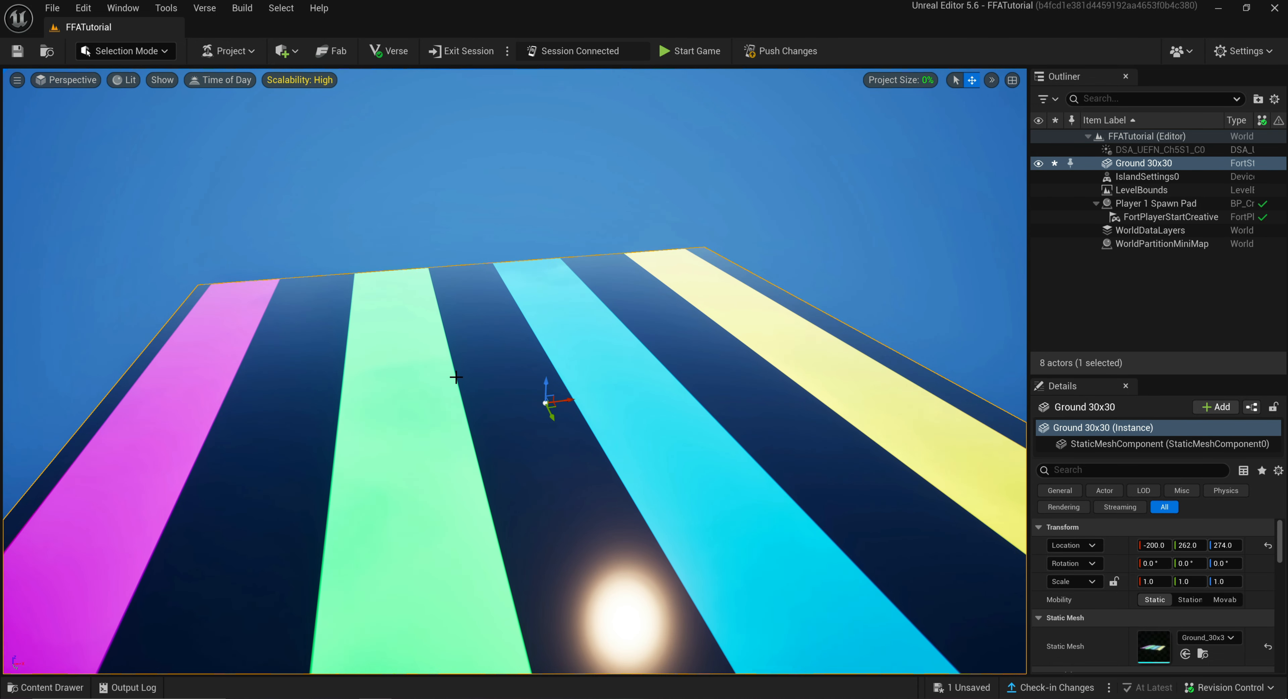
# Reset the ground mesh's location to 0, 0, 0 and save the level.
pyautogui.click(1268, 546)
pyautogui.moveTo(590, 365); pyautogui.dragTo(590, 372, button='right')
pyautogui.press('w')
pyautogui.press('s')
pyautogui.hotkey('ctrl', 's')
# Import the Barrera FBX into the Models3D folder and save.
pyautogui.hotkey('ctrl', 'space')
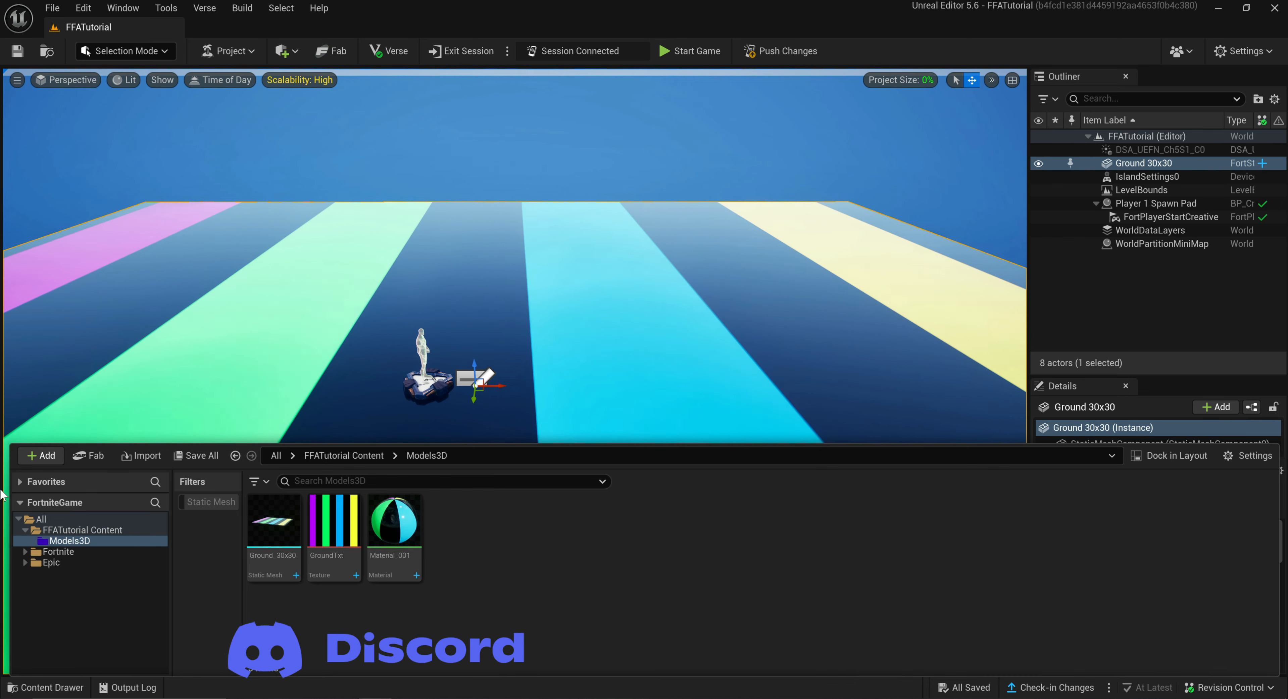
pyautogui.click(666, 606)
pyautogui.hotkey('ctrl', 's')
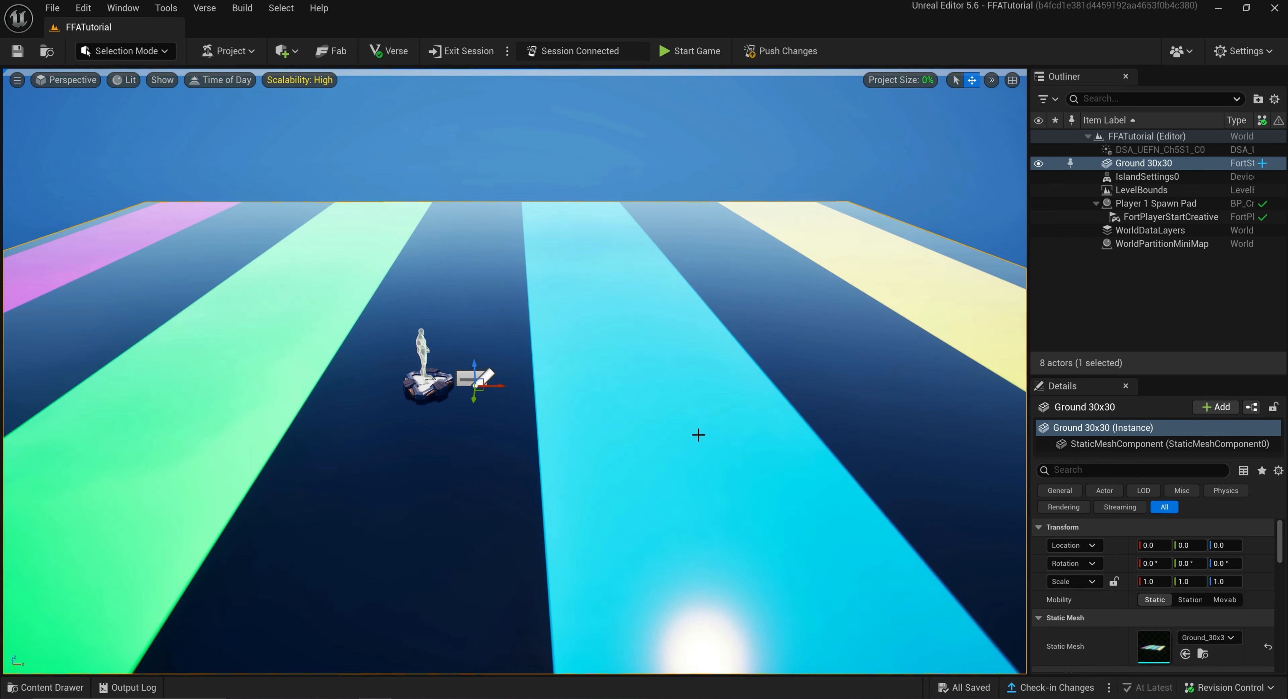
# Generate auto convex collision for the Barrera mesh with hull count 4, max hull verts 16 and hull precision 100000, then save and close it.
pyautogui.hotkey('ctrl', 'space')
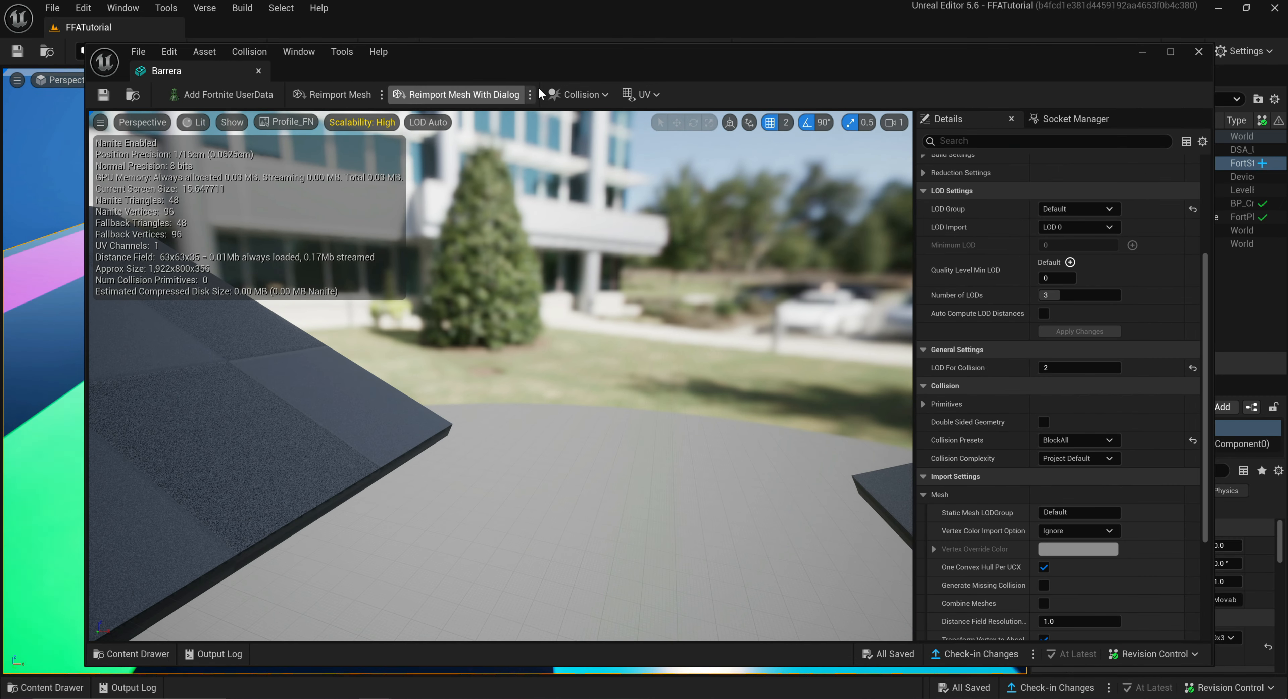
pyautogui.click(579, 94)
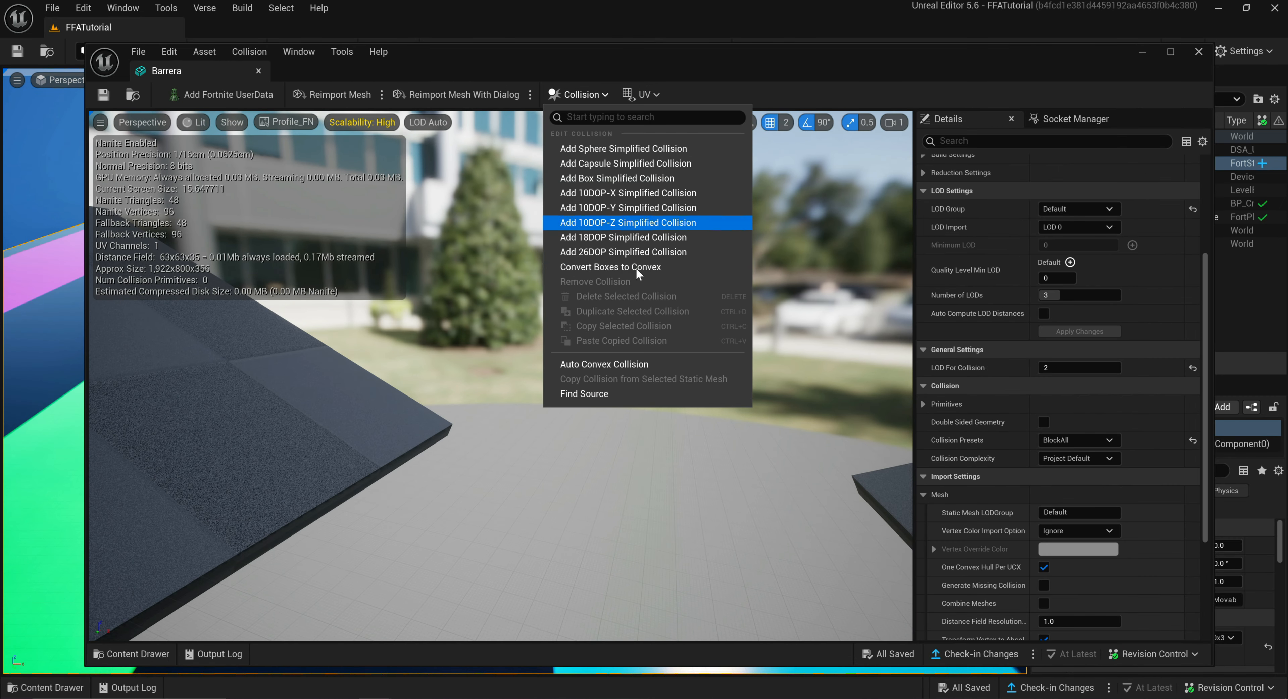
pyautogui.click(612, 368)
pyautogui.click(581, 91)
pyautogui.click(596, 366)
pyautogui.click(1030, 586)
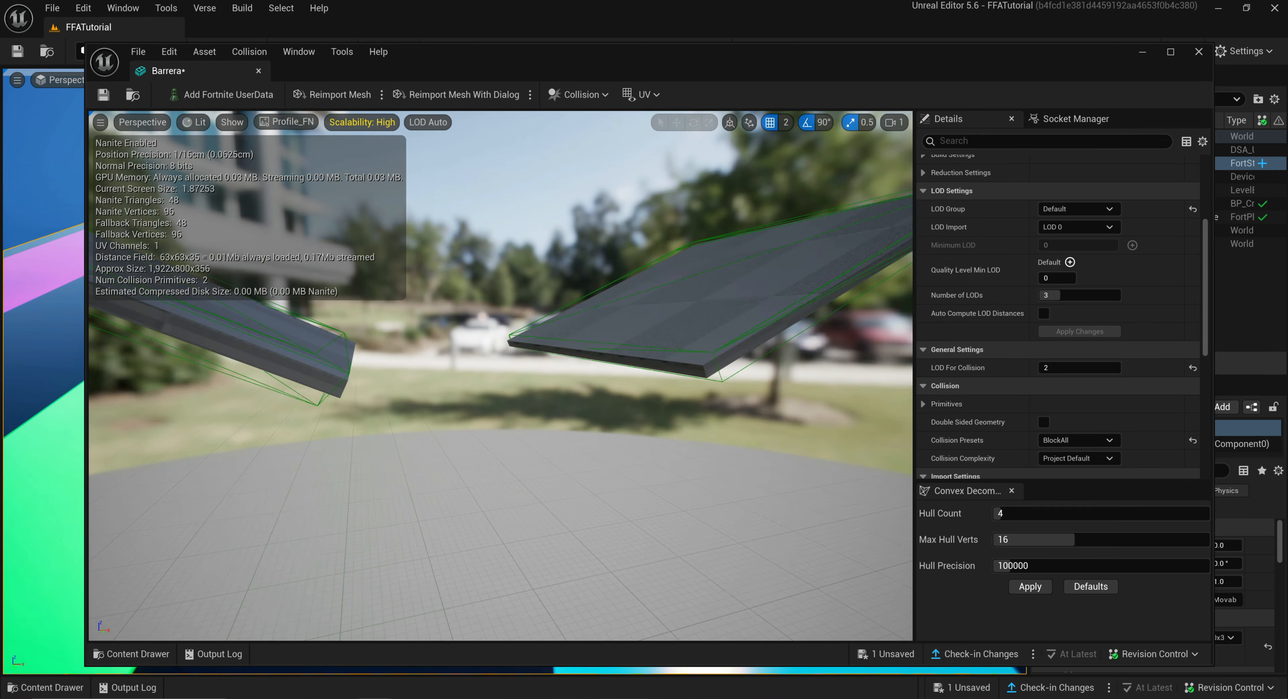
pyautogui.click(103, 94)
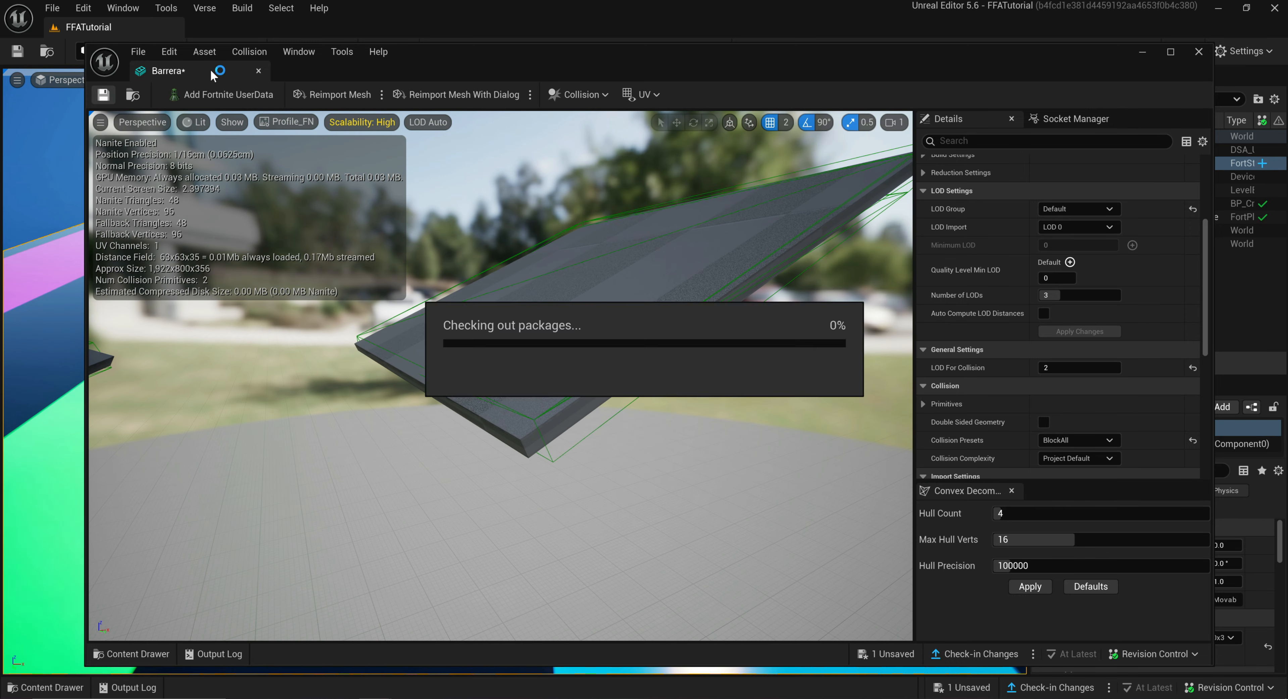
pyautogui.click(258, 71)
# Place the Barrera mesh in the level and set its location to 0, 0, 0.
pyautogui.moveTo(448, 404); pyautogui.dragTo(405, 364)
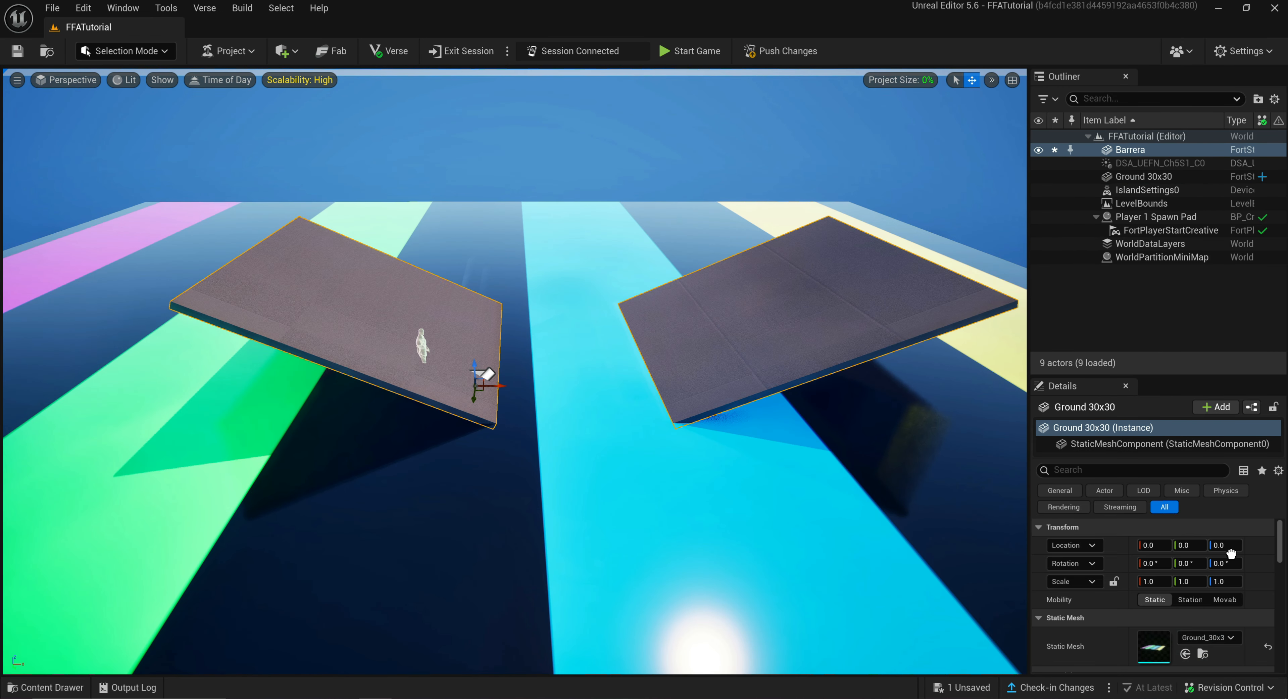
pyautogui.click(1152, 544)
pyautogui.write('0')
pyautogui.press('Tab')
pyautogui.write('0')
pyautogui.press('Tab')
# Switch to Modeling Mode and start the Project UVs tool on the Barrera mesh.
pyautogui.moveTo(750, 399); pyautogui.dragTo(725, 435, button='right')
pyautogui.press('s')
pyautogui.press('w')
pyautogui.moveTo(771, 310); pyautogui.dragTo(771, 267, button='right')
pyautogui.click(124, 50)
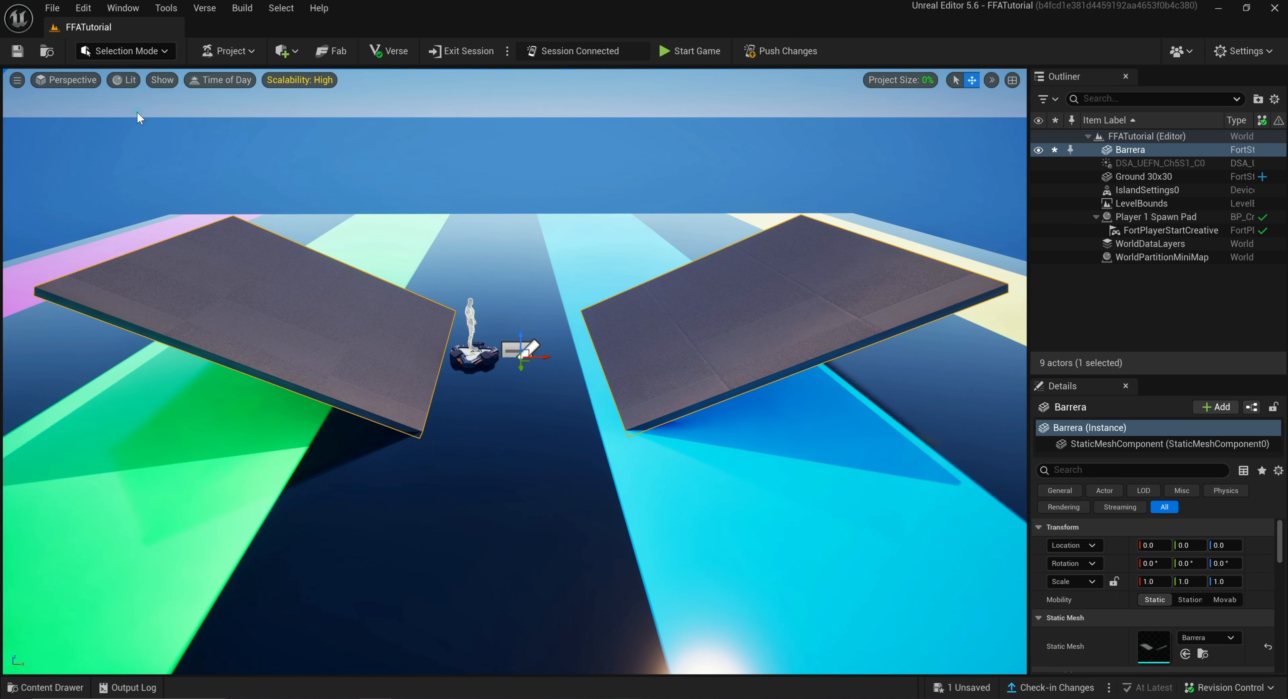
pyautogui.click(137, 112)
pyautogui.click(28, 463)
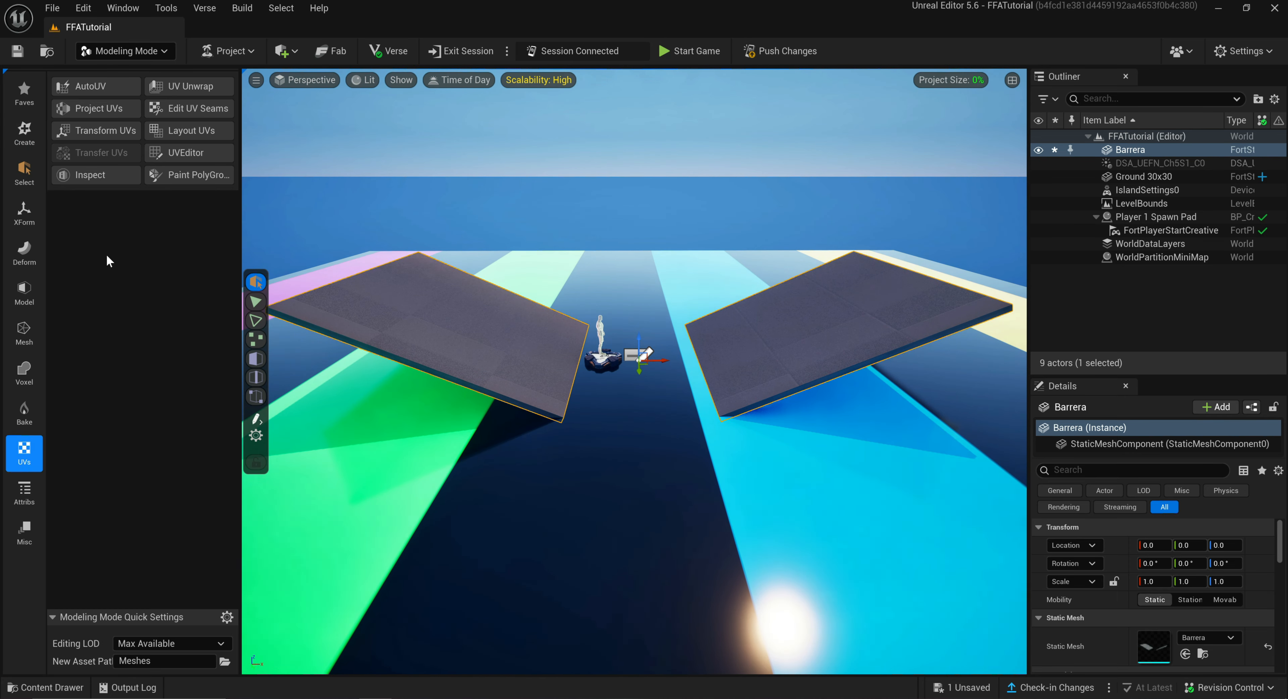
pyautogui.click(108, 107)
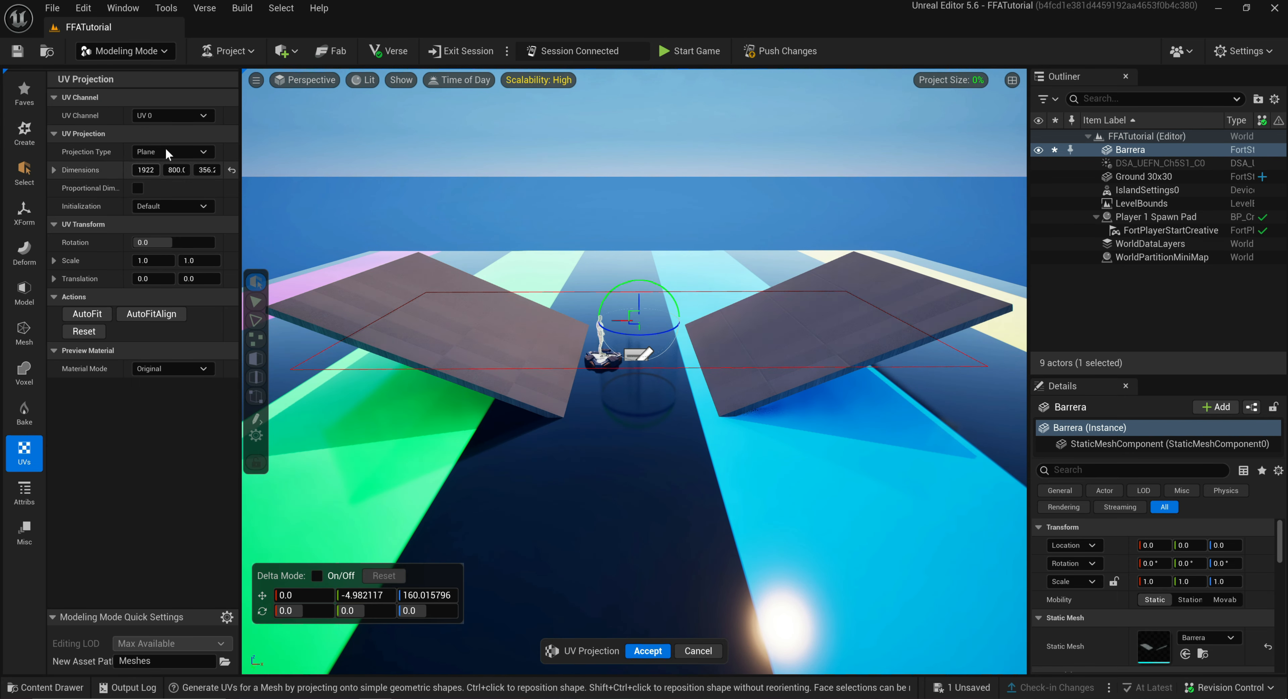
# Reset the plane projection's dimensions, set the first two to 500, and accept the UV projection.
pyautogui.click(232, 170)
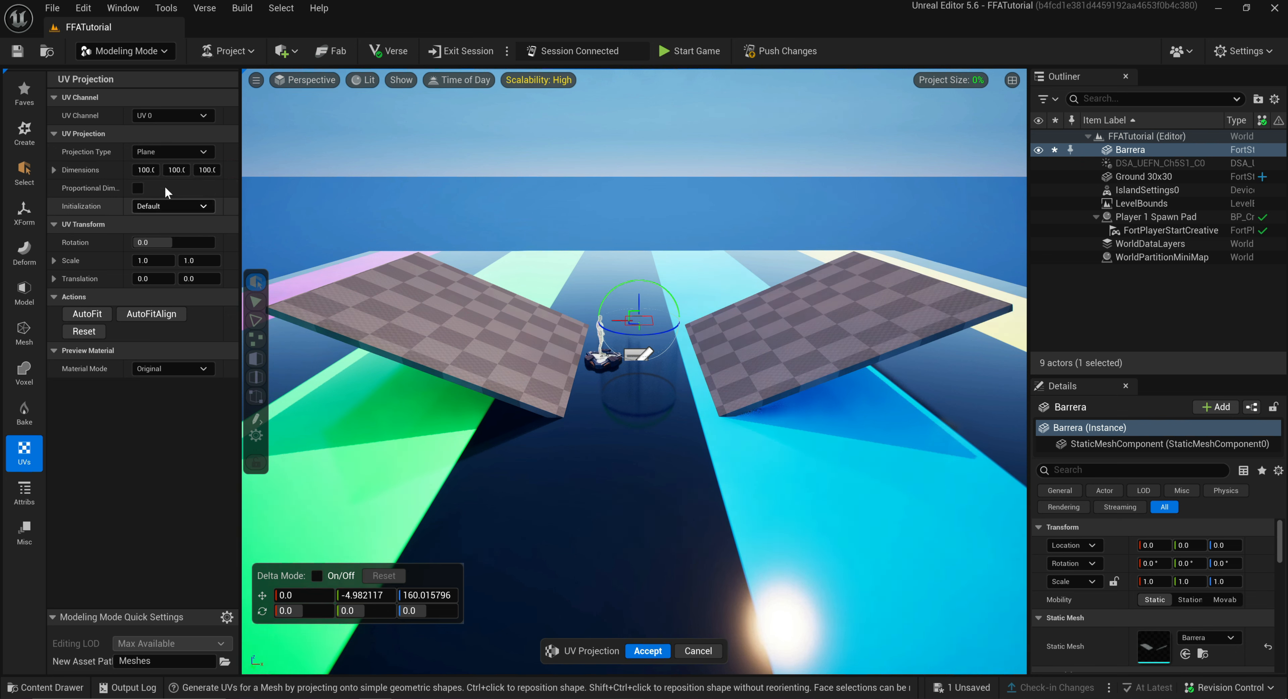
pyautogui.write('500')
pyautogui.press('Tab')
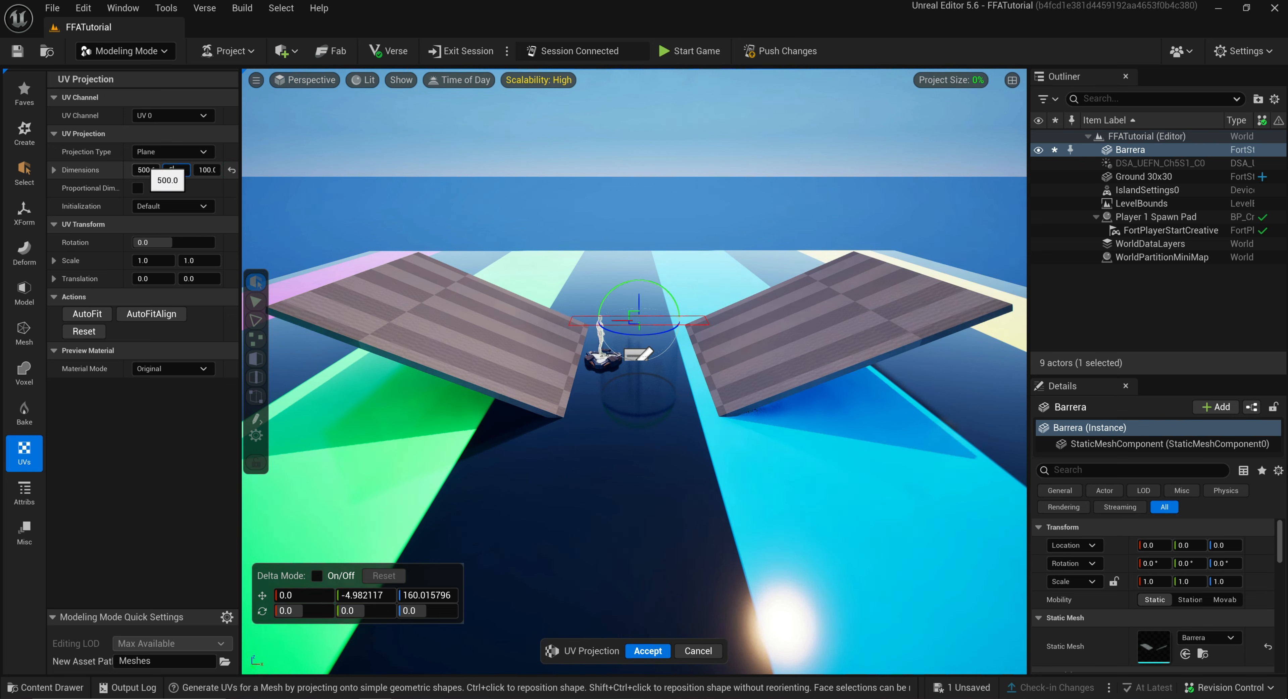
pyautogui.press('Return')
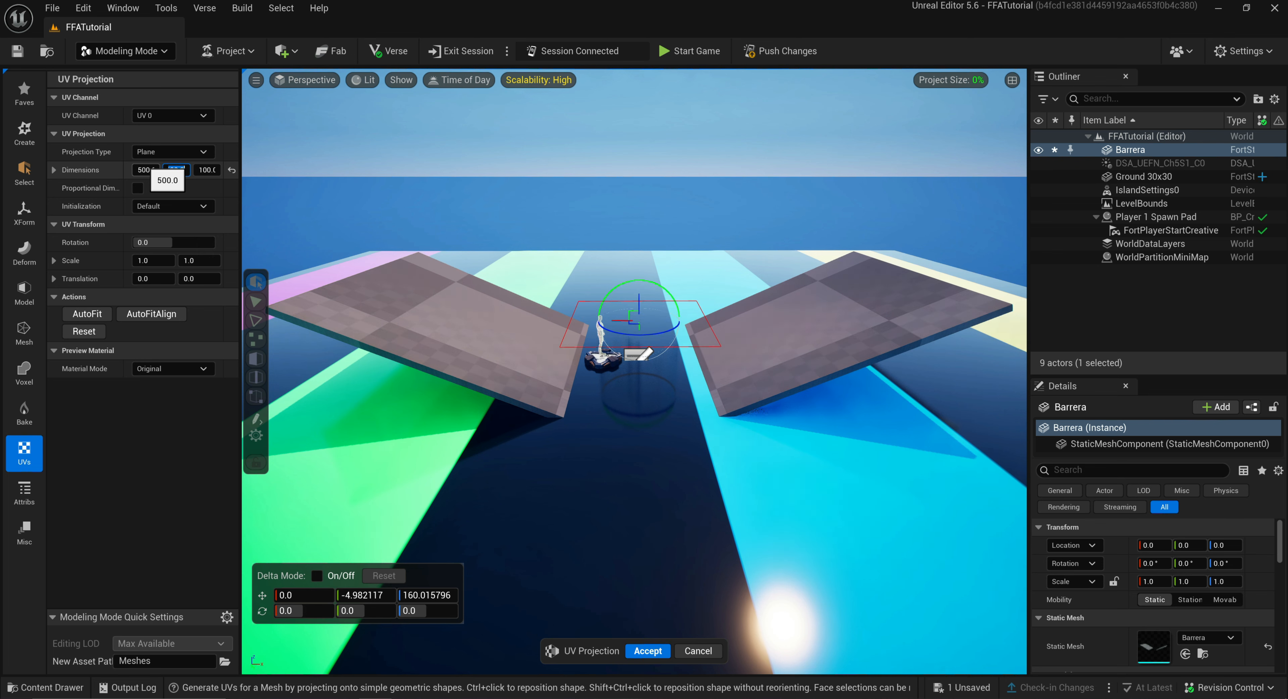
pyautogui.click(646, 650)
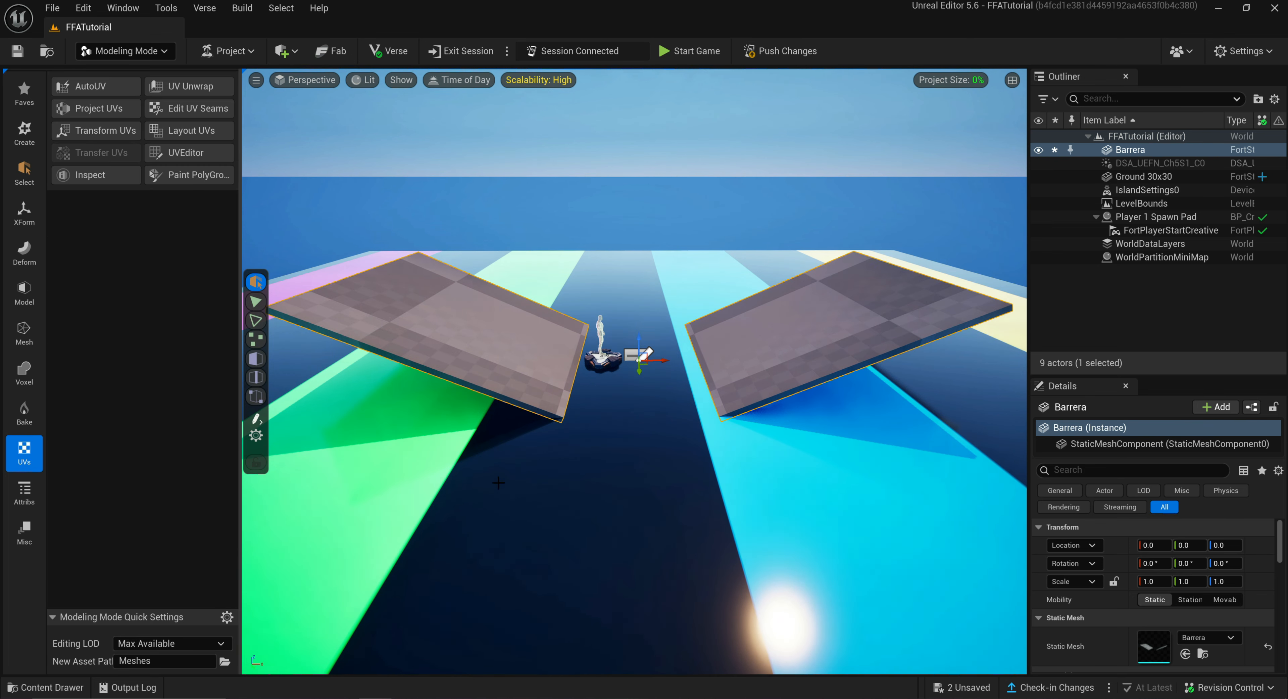
# Assign Material_001 to the Barrera static mesh's Element 0 slot, then close the mesh editor.
pyautogui.hotkey('ctrl', 'space')
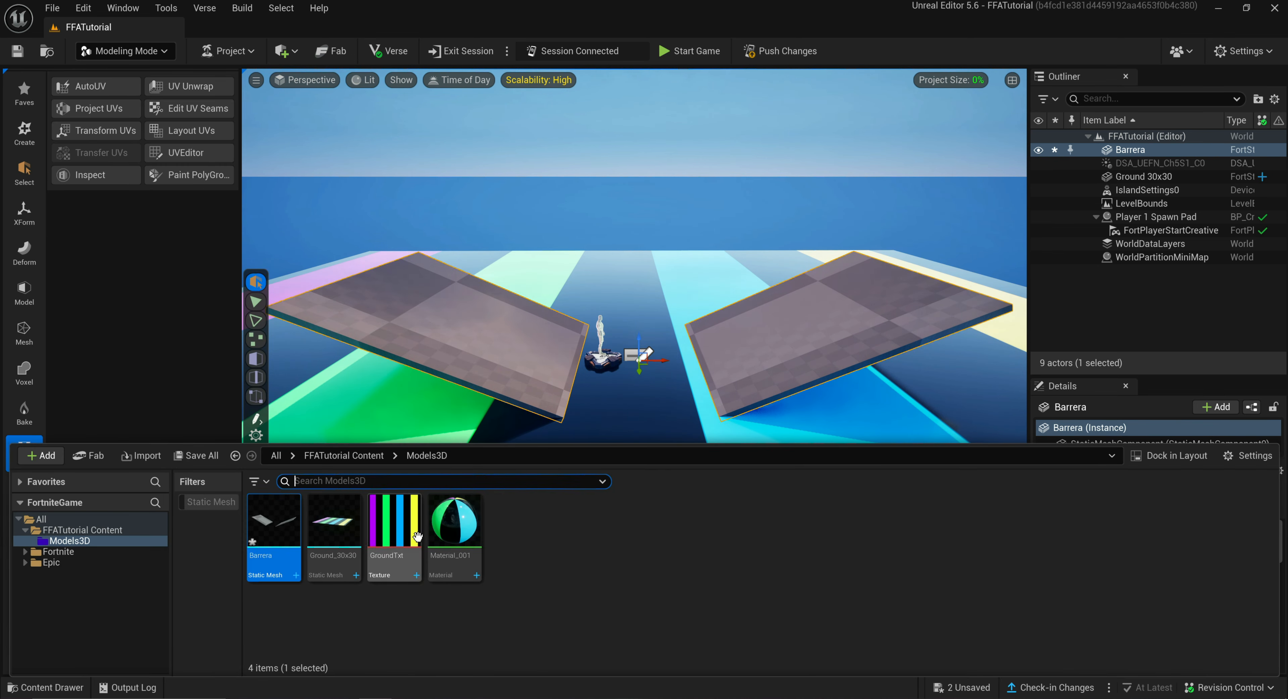
pyautogui.click(520, 200)
pyautogui.hotkey('ctrl', 'space')
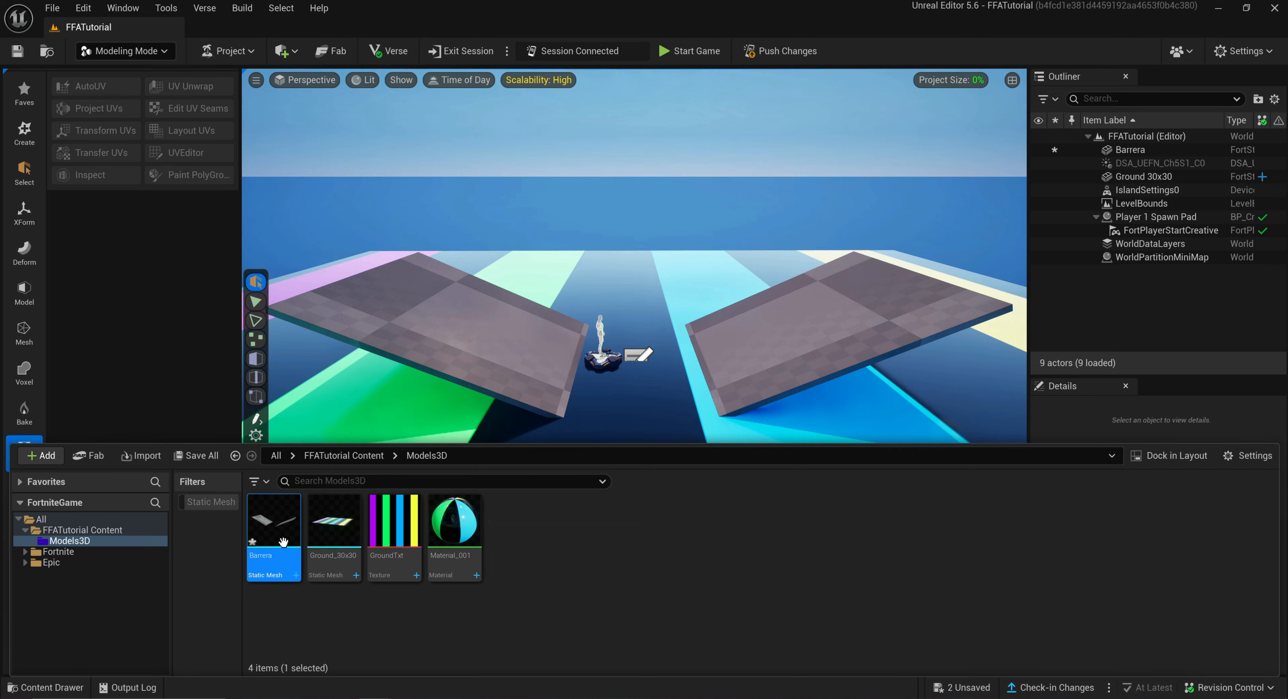
pyautogui.doubleClick(274, 522)
pyautogui.click(1119, 202)
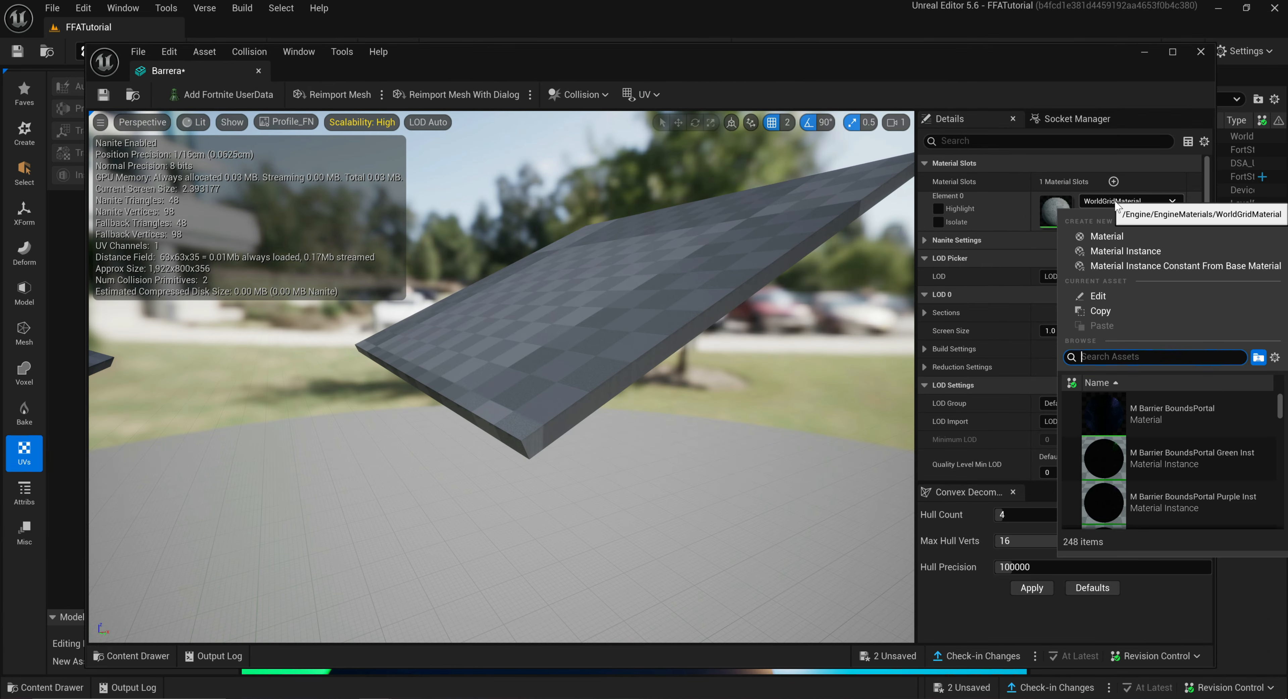
pyautogui.hotkey('ctrl', 'space')
pyautogui.click(533, 534)
pyautogui.click(1087, 219)
pyautogui.moveTo(620, 310); pyautogui.dragTo(505, 325, button='right')
pyautogui.click(262, 70)
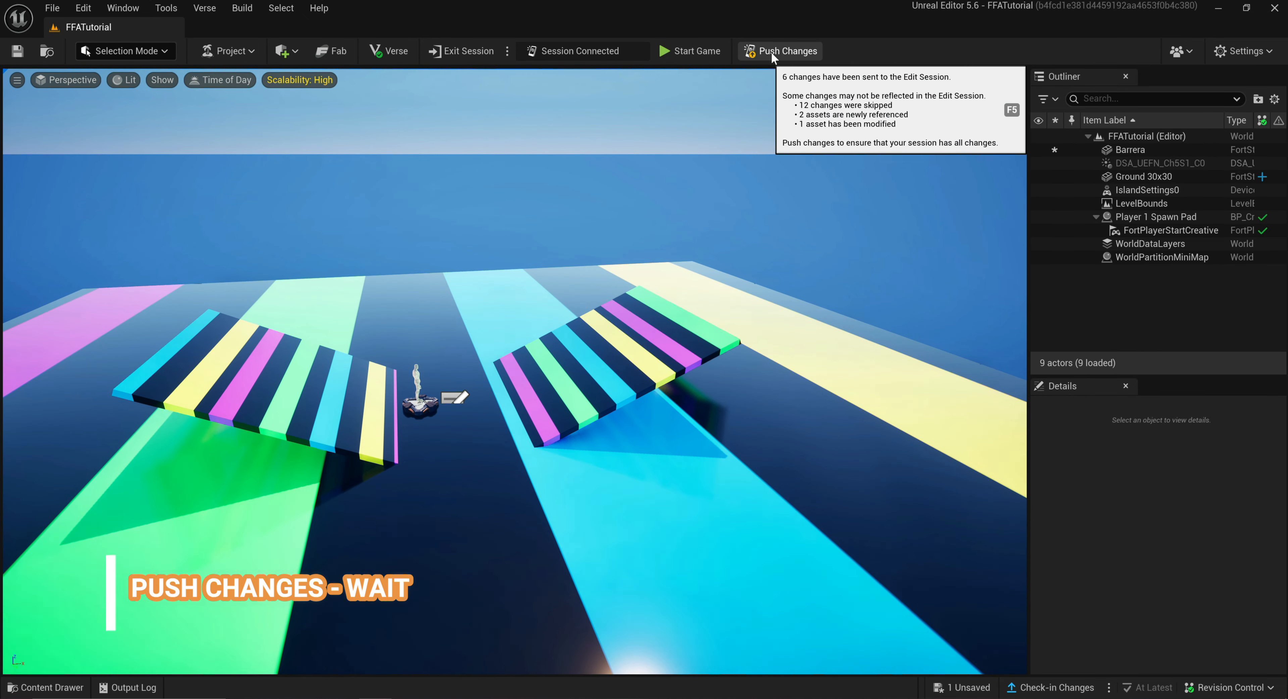
# Save the FFATutorial level with the updated Barrera mesh.
pyautogui.click(17, 51)
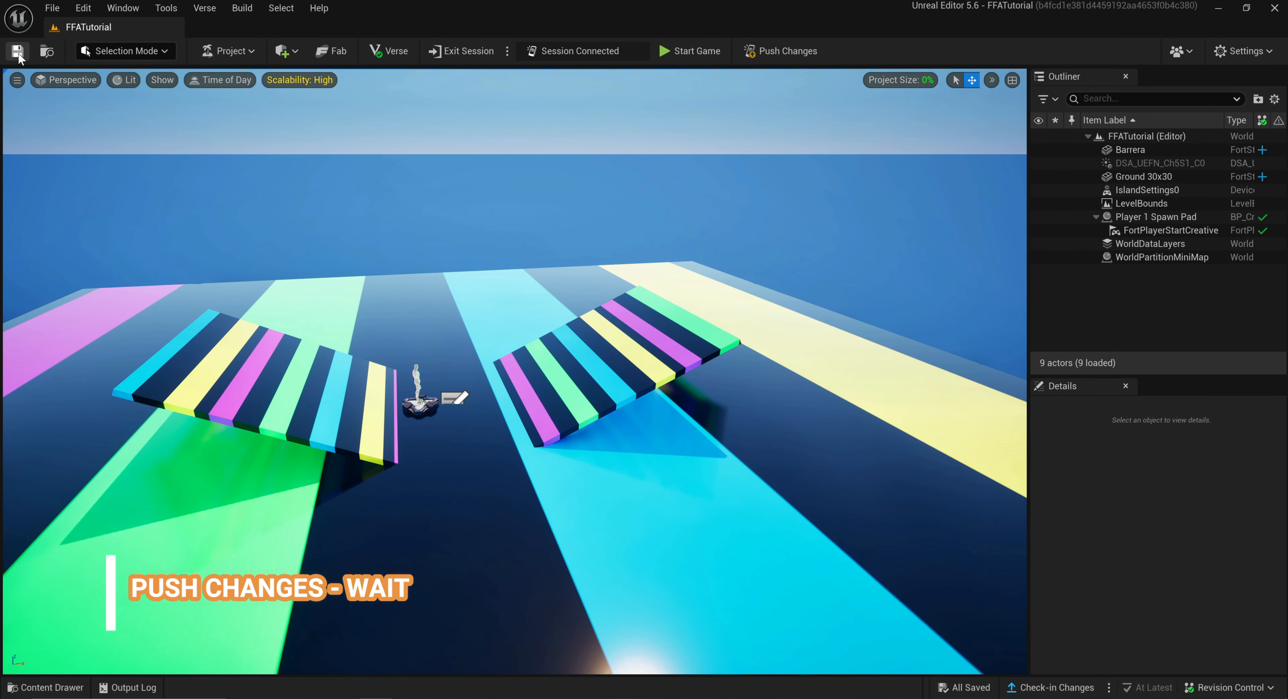
pyautogui.click(494, 52)
pyautogui.click(456, 50)
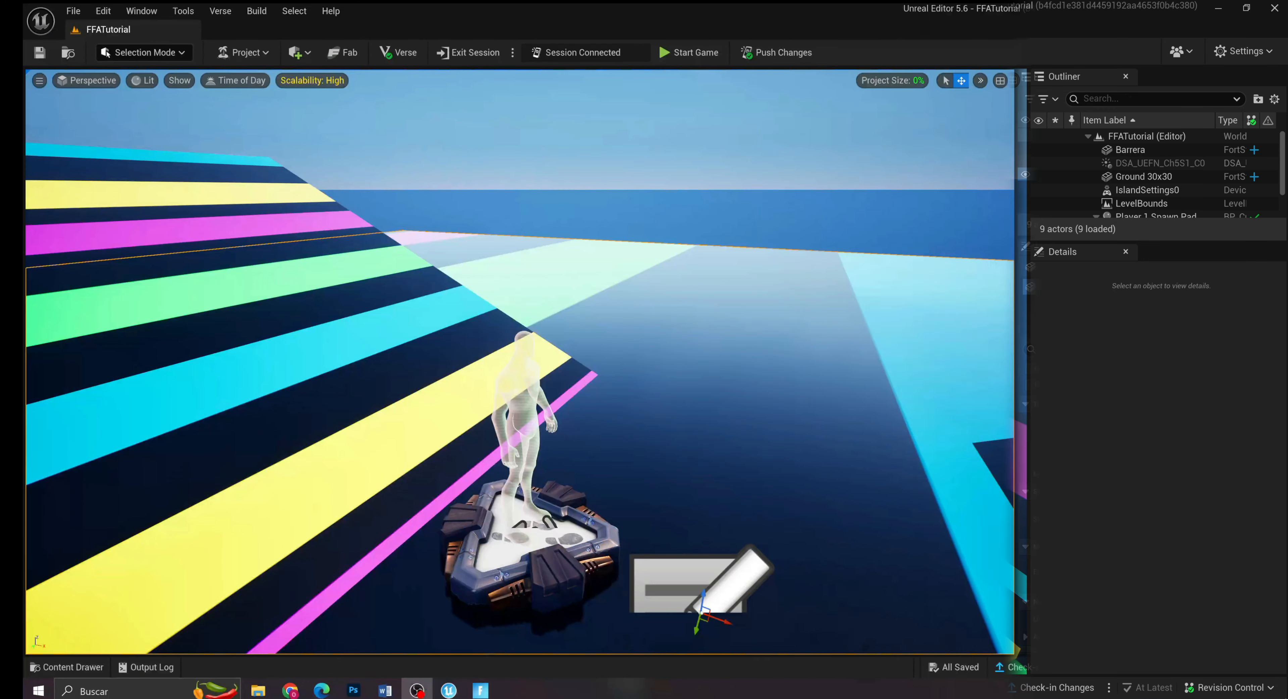
# Place an Elimination Manager device on the ground near the spawn pad at about -198, -968, 166, and toggle the viewport gizmos.
pyautogui.click(1143, 176)
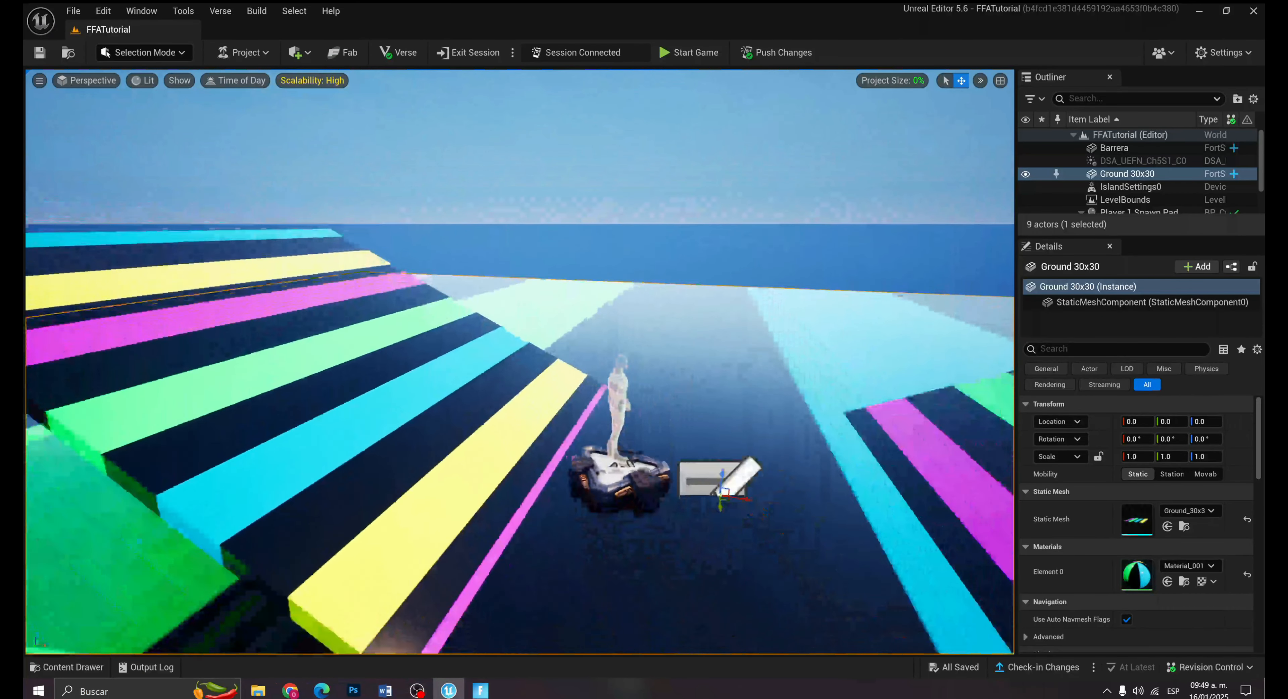
pyautogui.moveTo(615, 365); pyautogui.dragTo(650, 375, button='right')
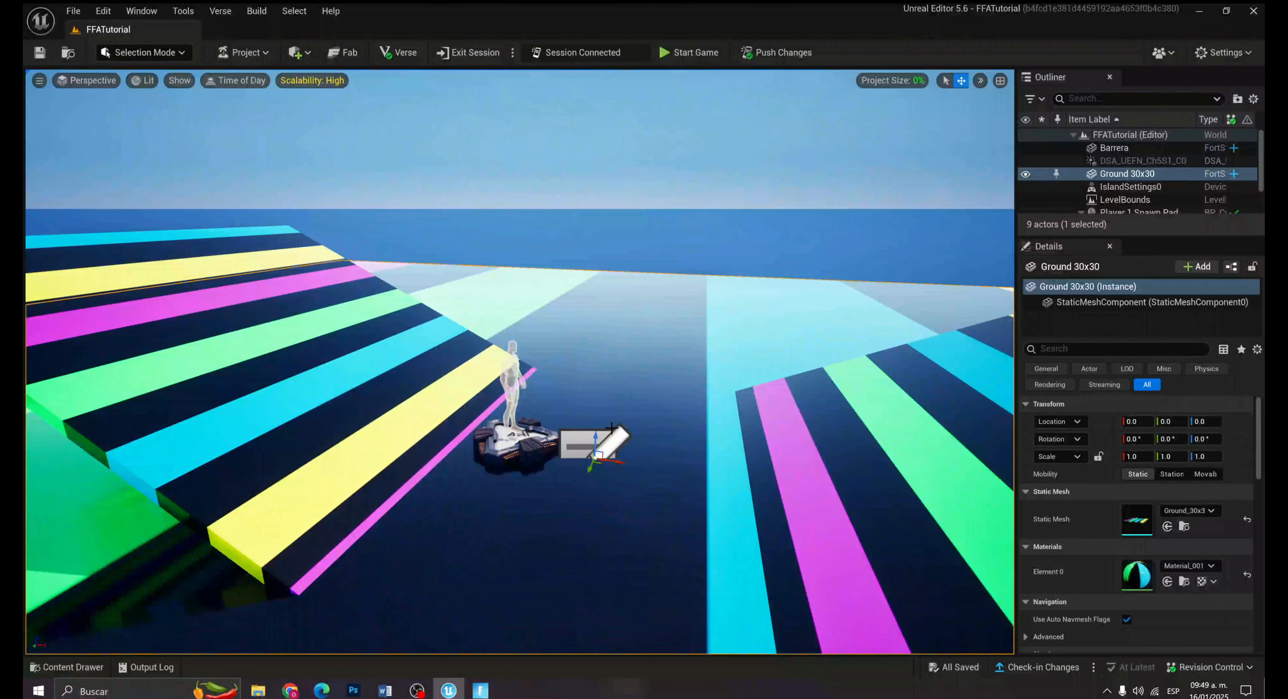
pyautogui.hotkey('ctrl', 'space')
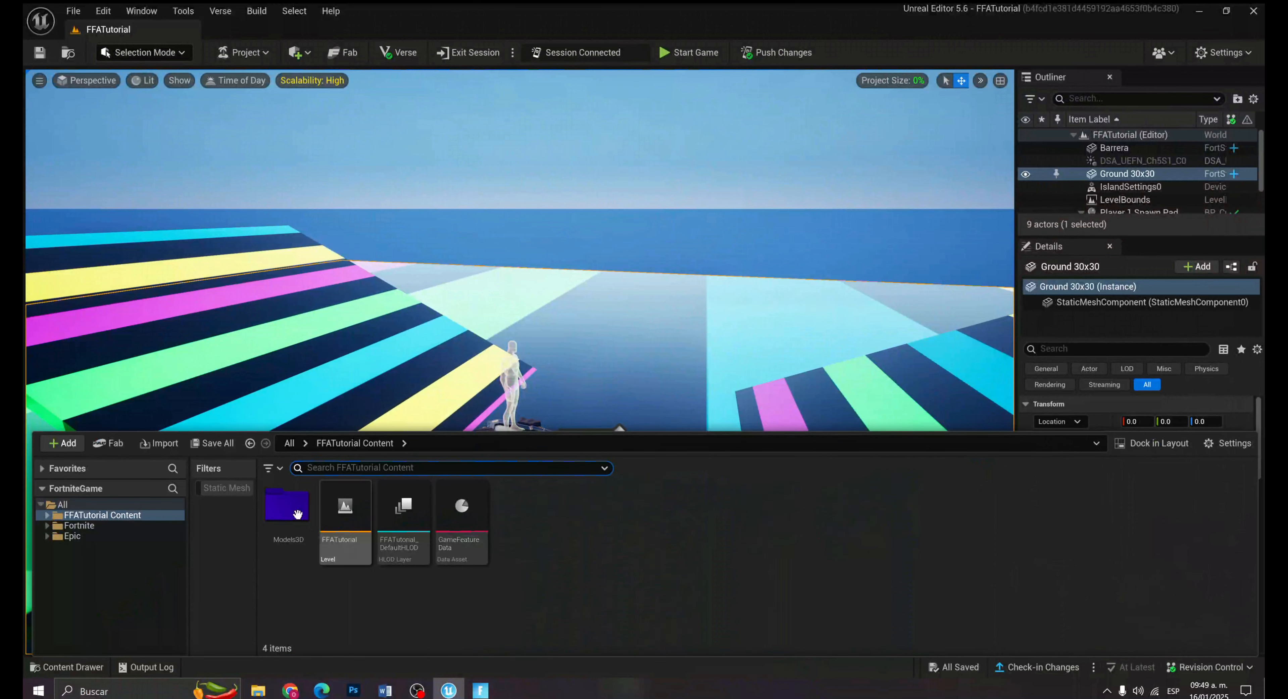
pyautogui.click(79, 524)
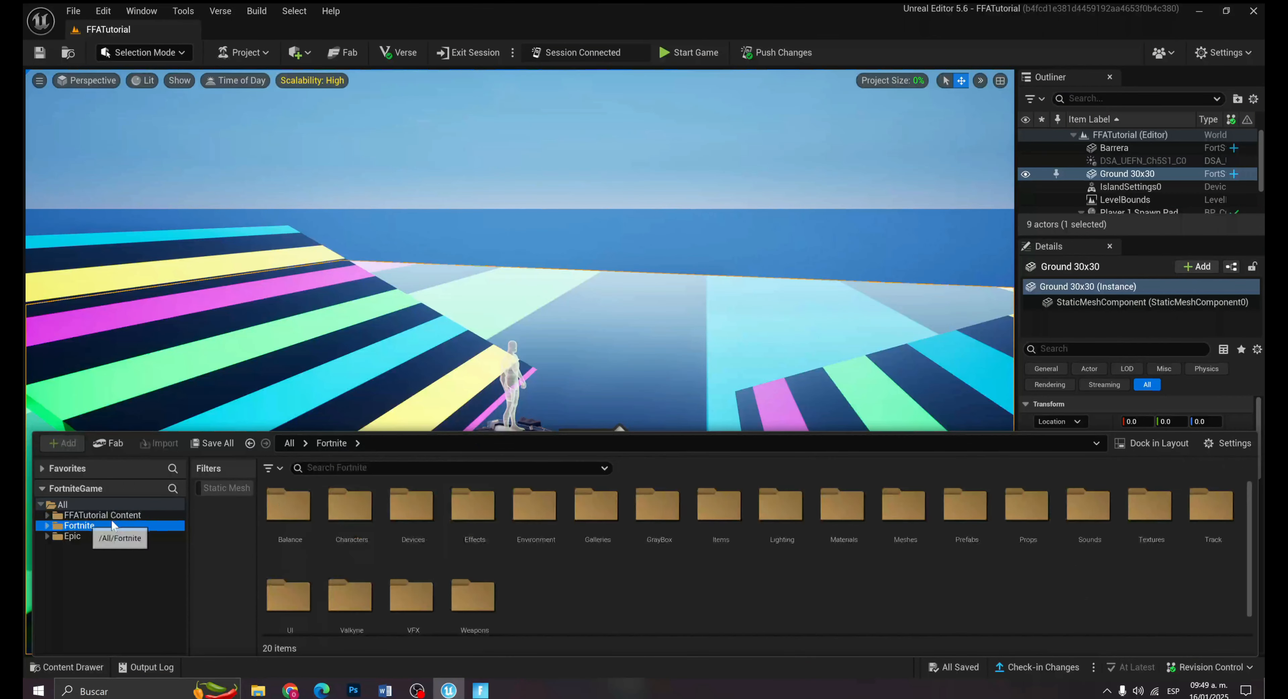
pyautogui.doubleClick(410, 520)
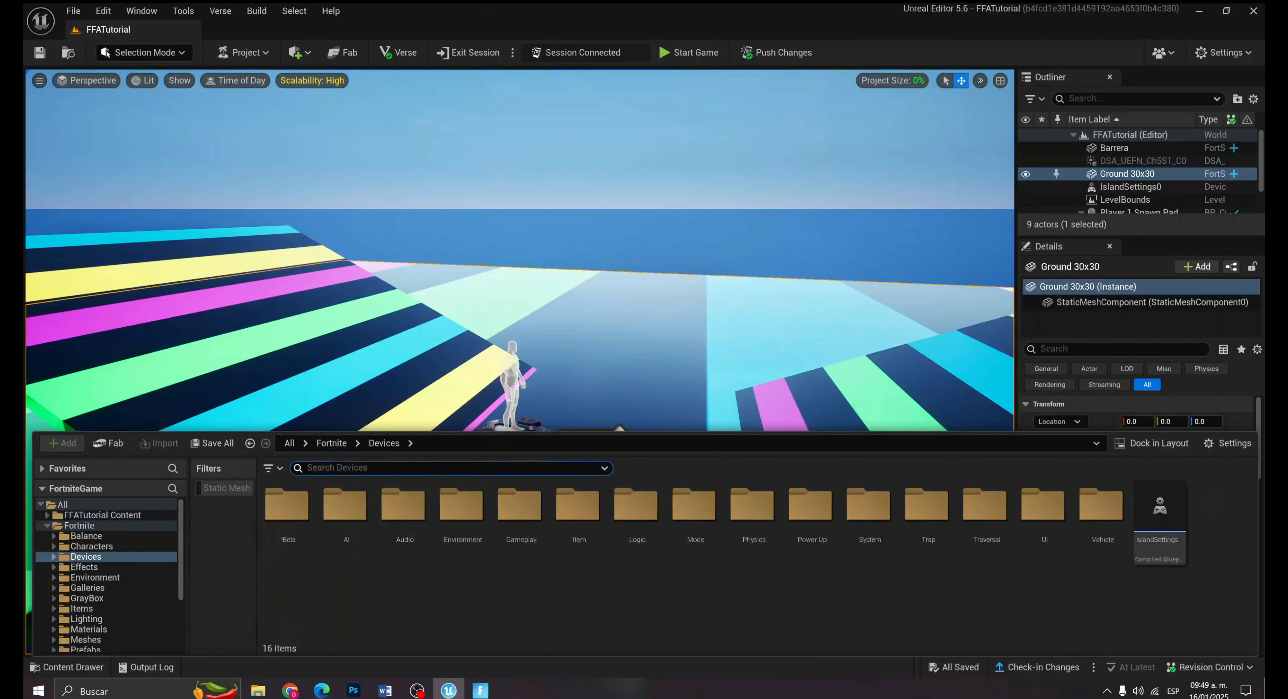
pyautogui.write('elimina')
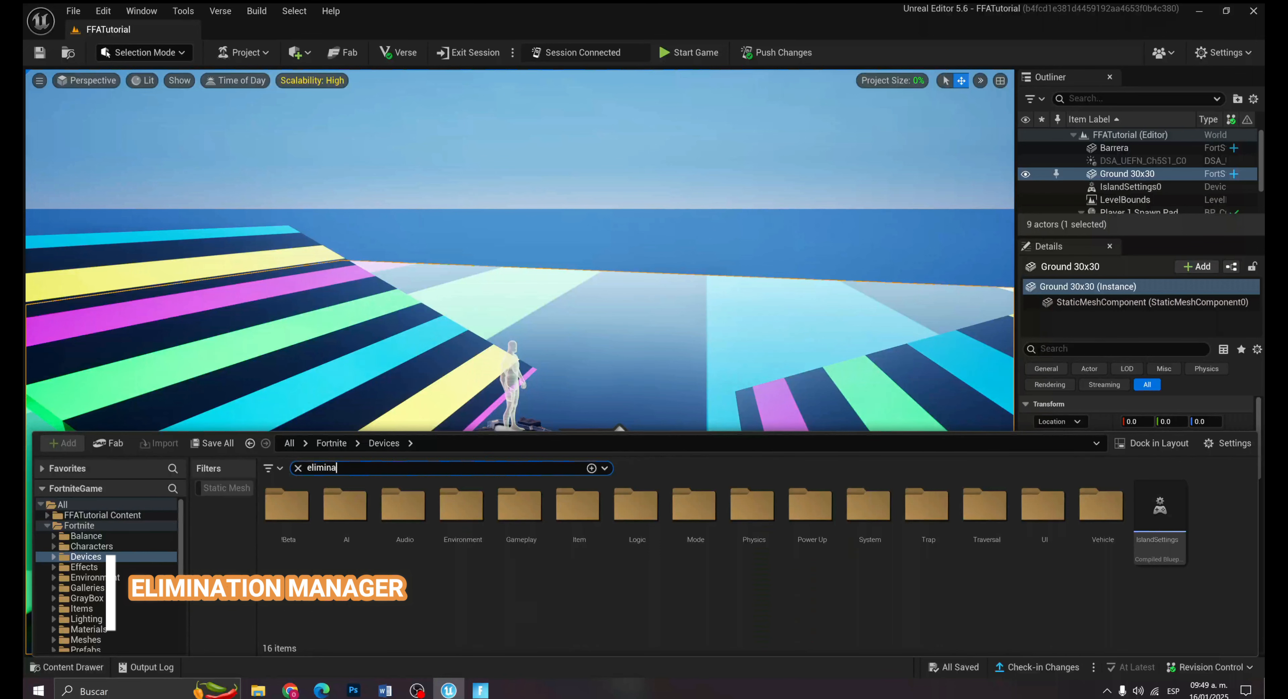
pyautogui.moveTo(303, 527); pyautogui.dragTo(345, 417)
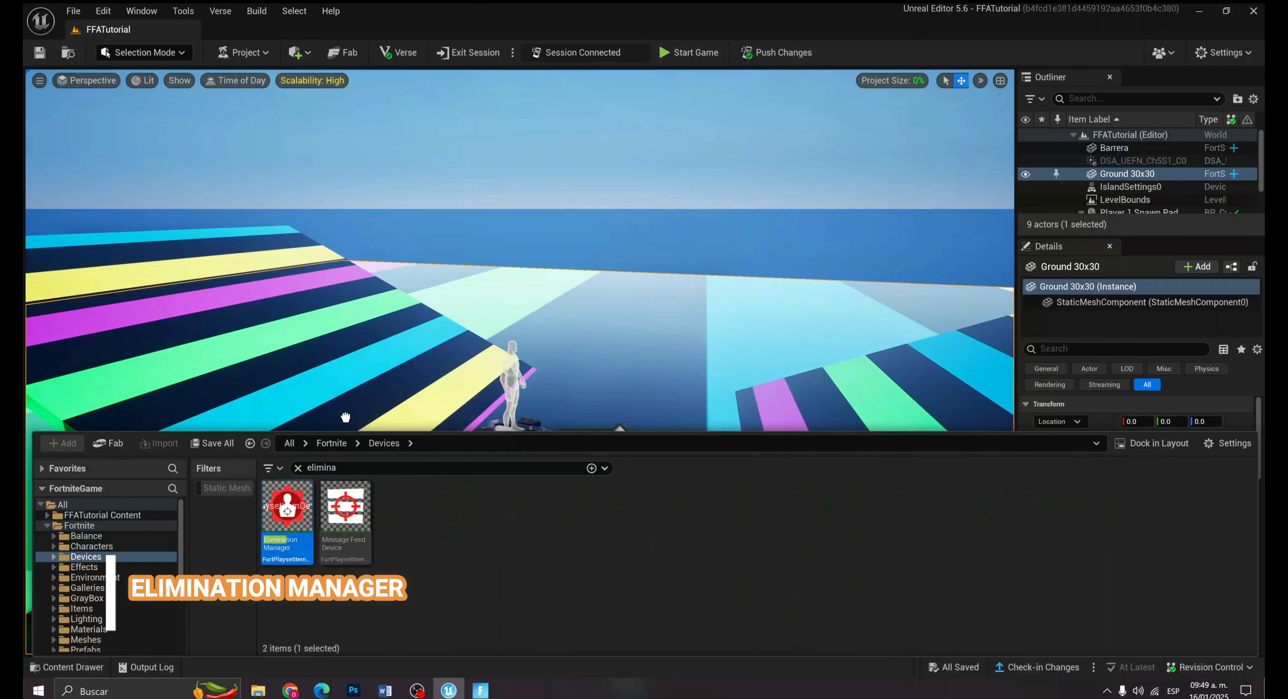
pyautogui.moveTo(577, 305); pyautogui.dragTo(594, 320)
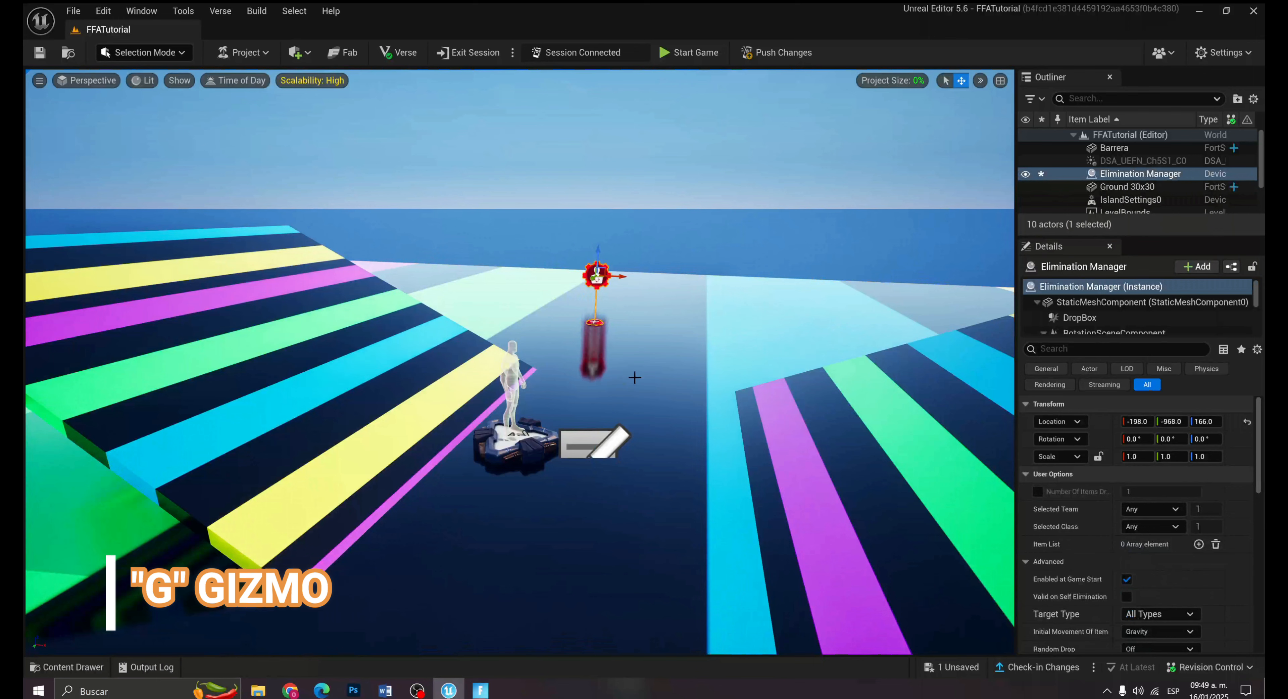
pyautogui.press('g')
pyautogui.press('g')
# In the Fortnite edit session, bind the Player 1 Spawn Pad's spawn-player function to the Elimination Manager's "Al ser eliminado" (On Eliminated) event.
pyautogui.moveTo(631, 360); pyautogui.dragTo(590, 342, button='right')
pyautogui.press('a')
pyautogui.press('w')
pyautogui.press('w')
pyautogui.press('d')
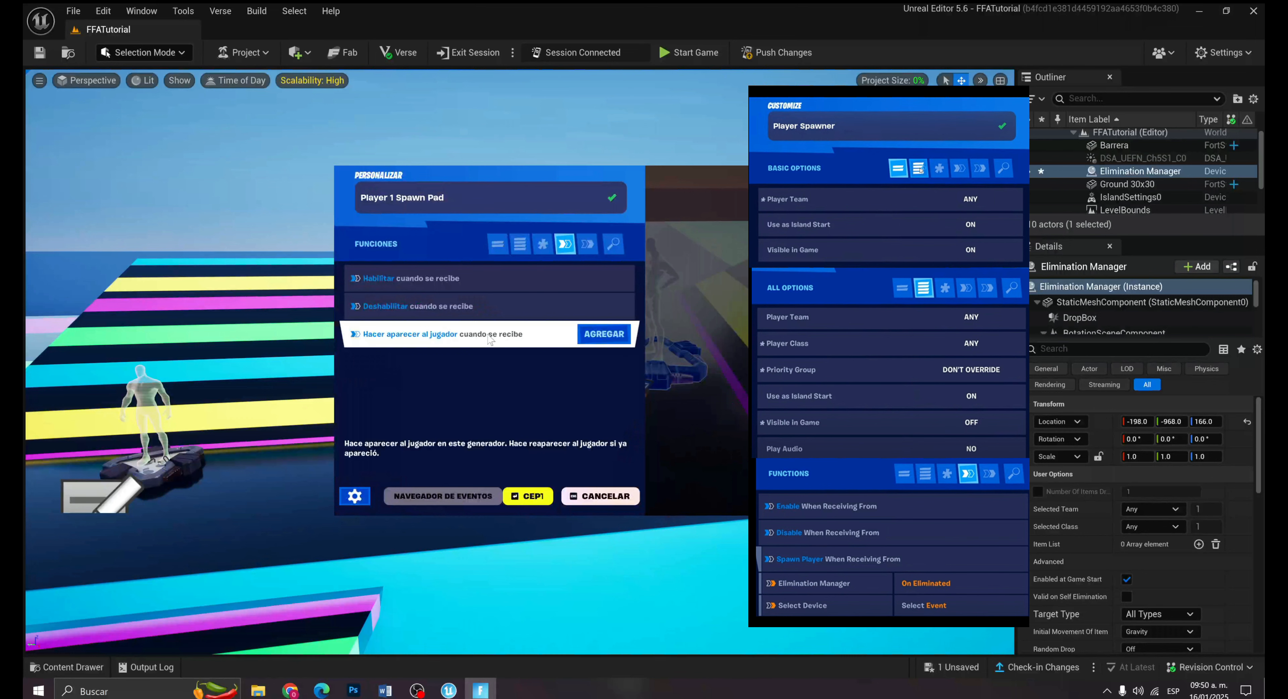
pyautogui.click(490, 340)
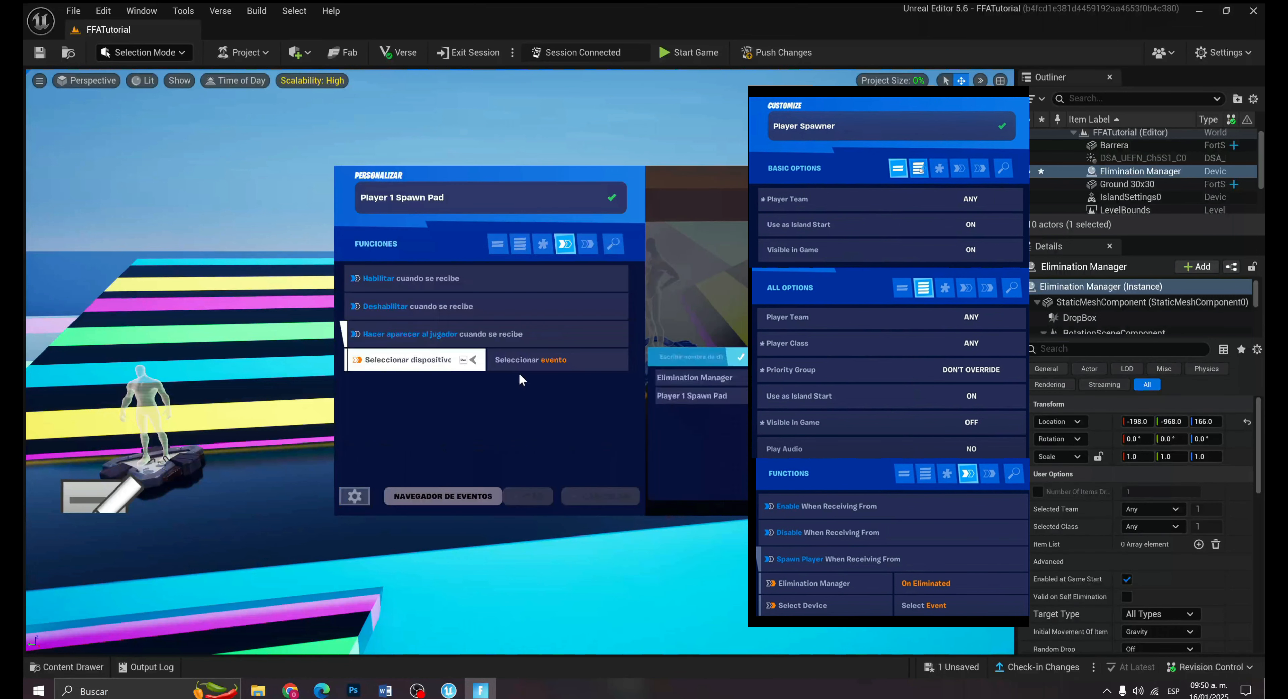
pyautogui.click(705, 378)
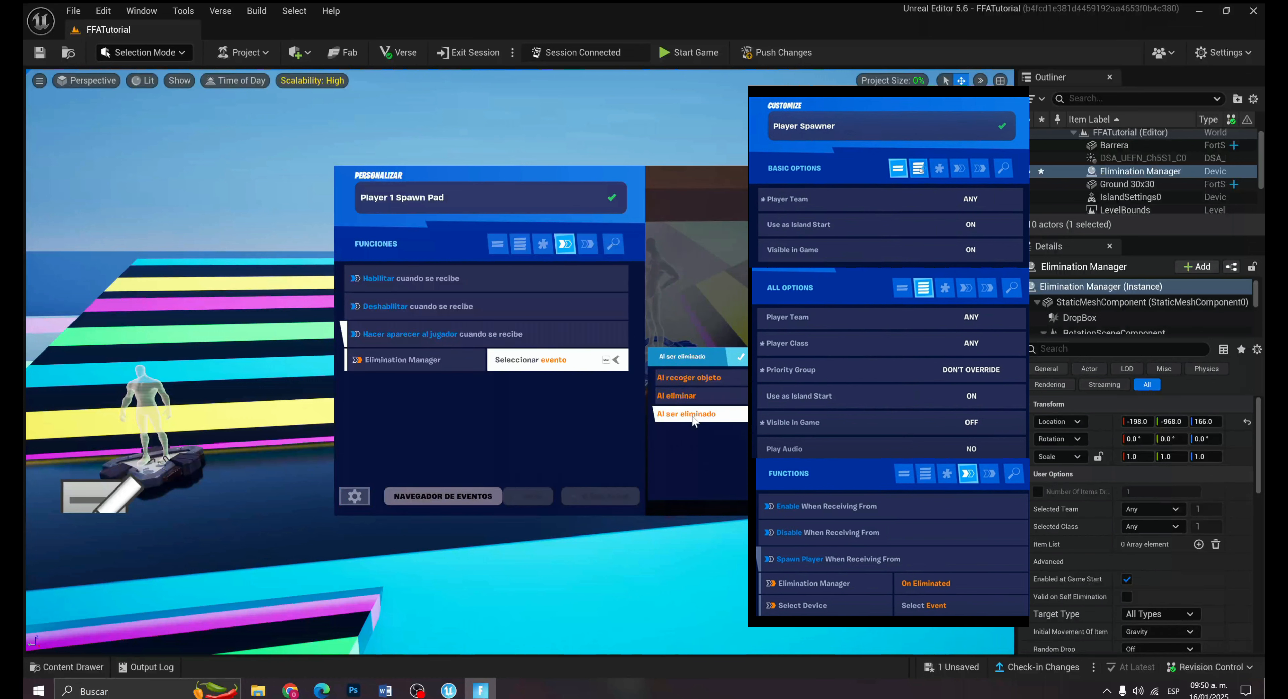
pyautogui.click(695, 414)
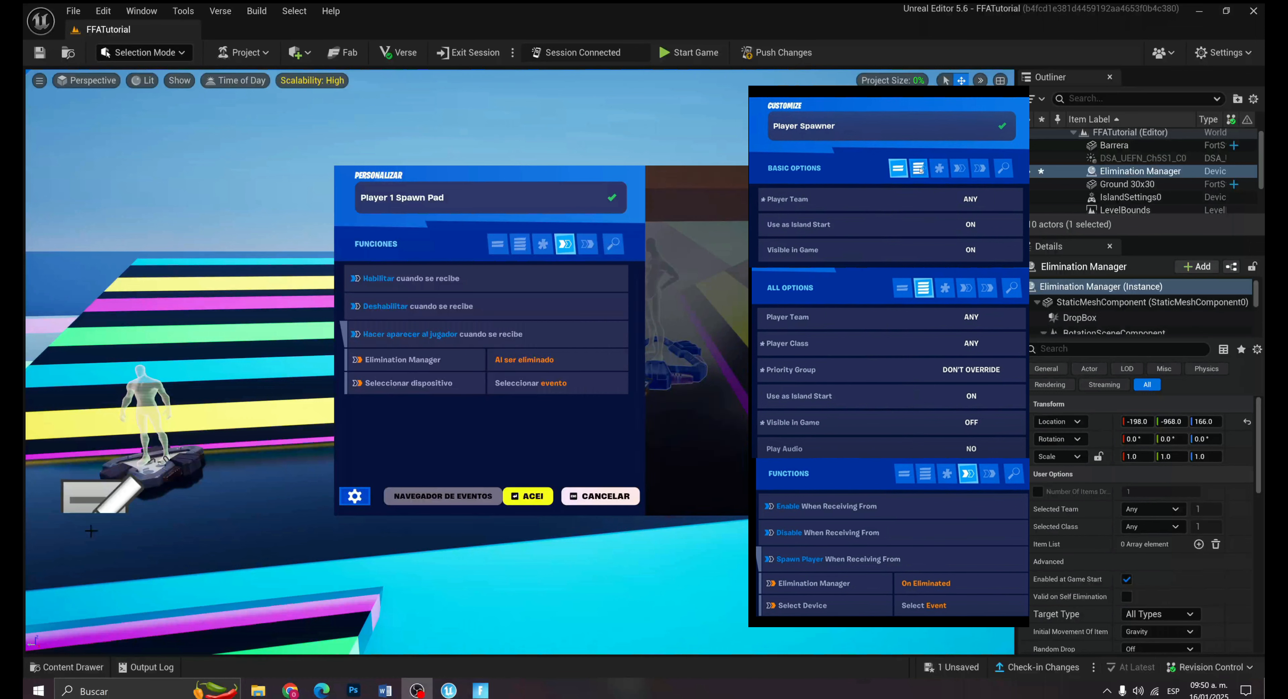
# Review the Player 1 Spawn Pad's basic options, full option list and remaining customization categories.
pyautogui.click(498, 245)
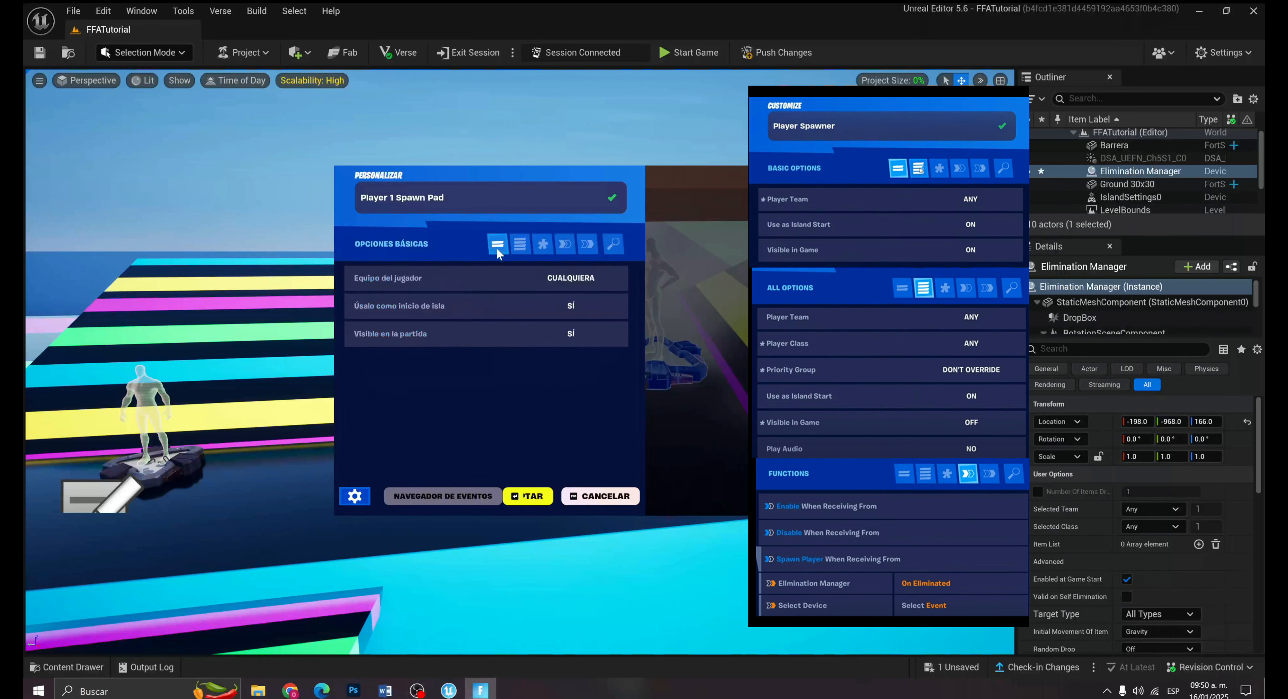
pyautogui.click(522, 250)
pyautogui.scroll(-2, 580, 350)
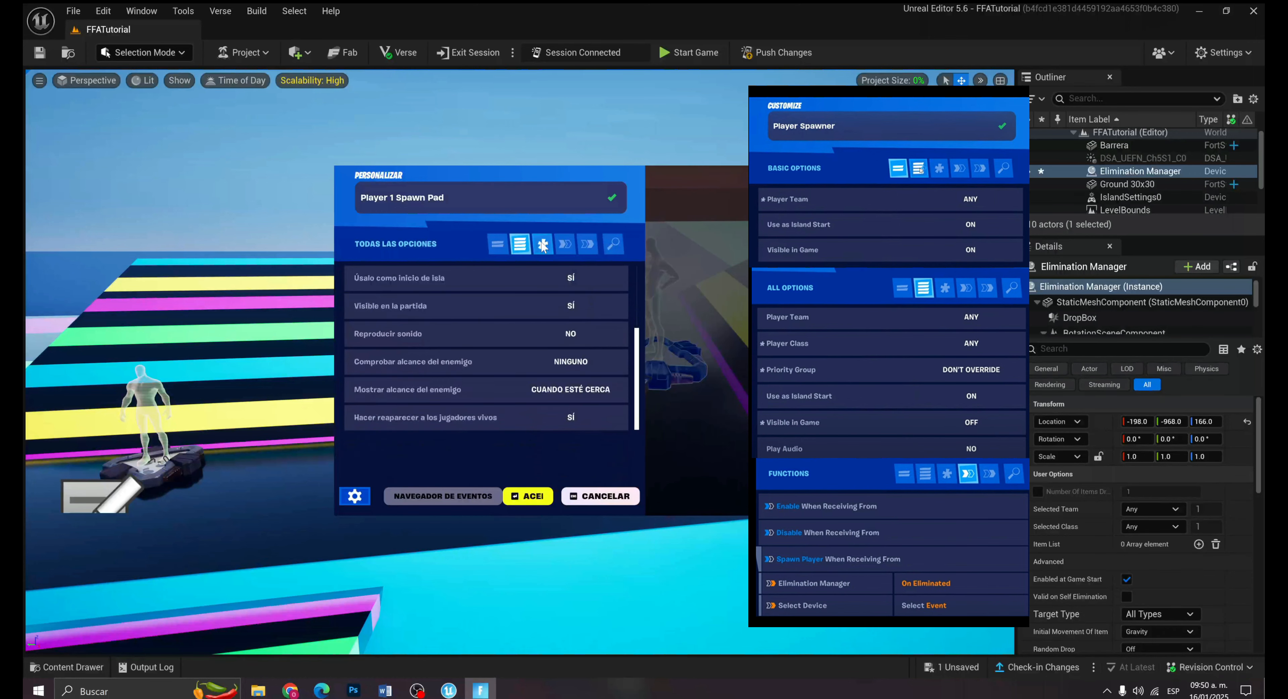
pyautogui.click(543, 243)
pyautogui.click(565, 243)
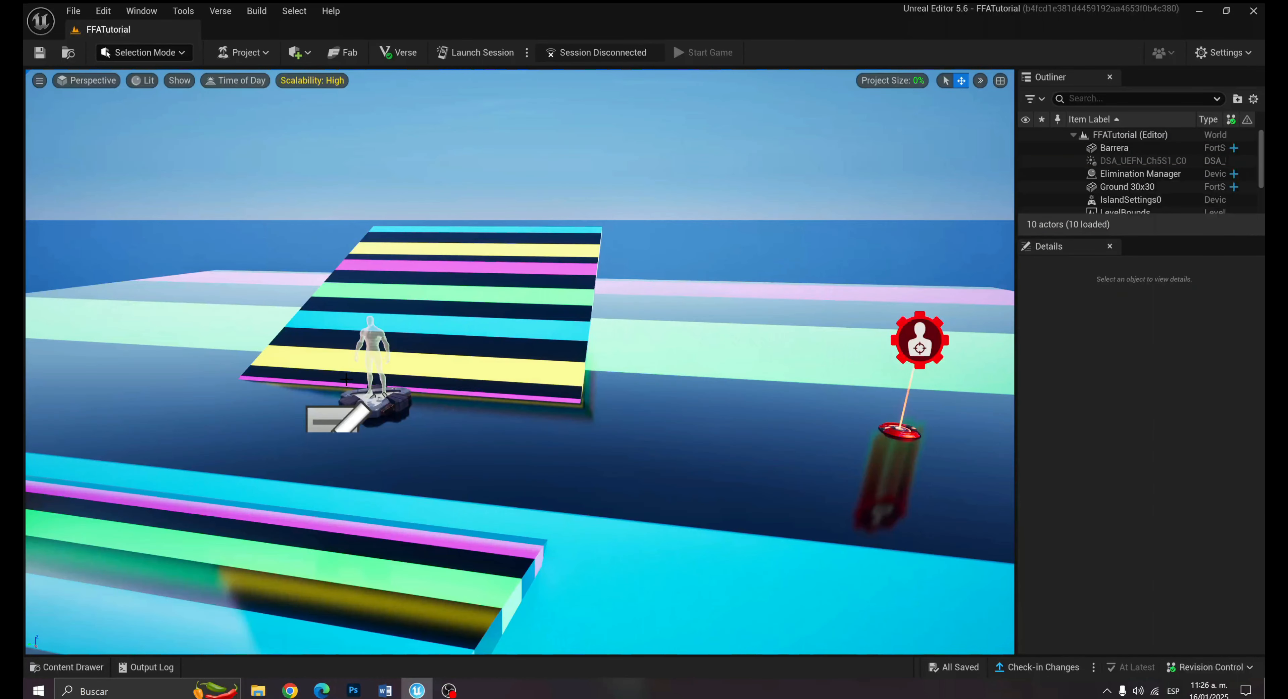
# Duplicate the Player 1 Spawn Pad to form a two-by-two group of four pads between the barriers.
pyautogui.moveTo(535, 381); pyautogui.dragTo(425, 429, button='right')
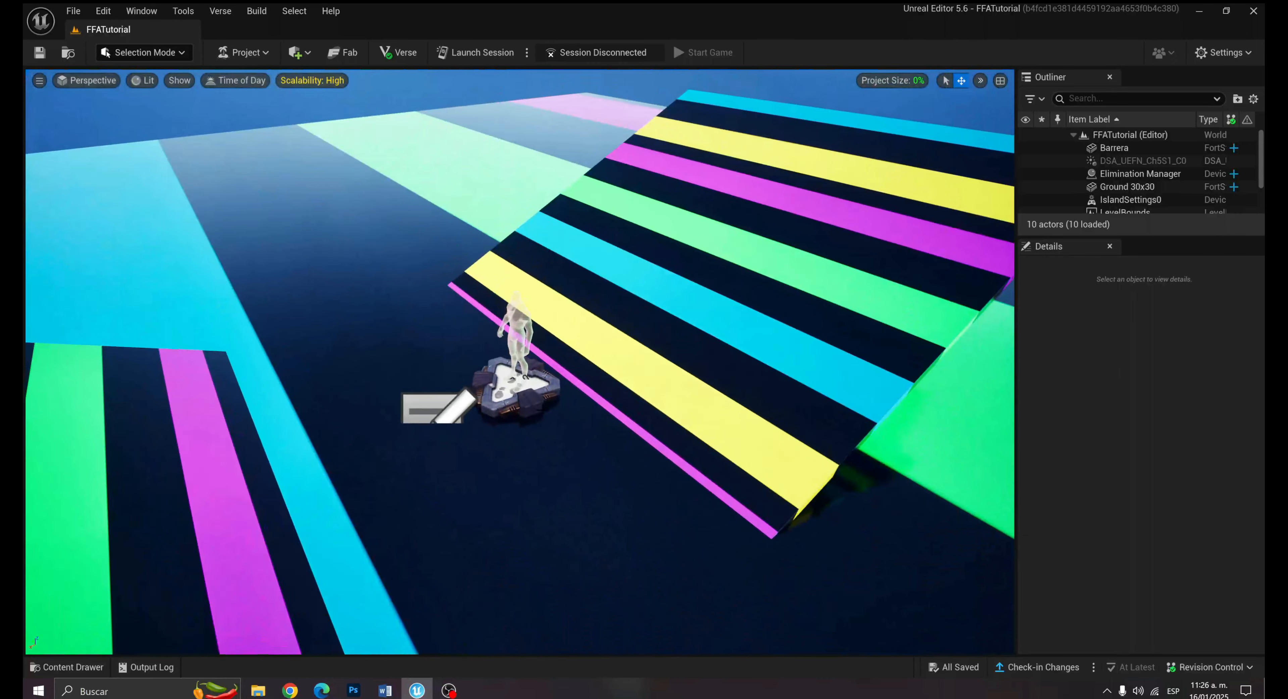
pyautogui.click(536, 381)
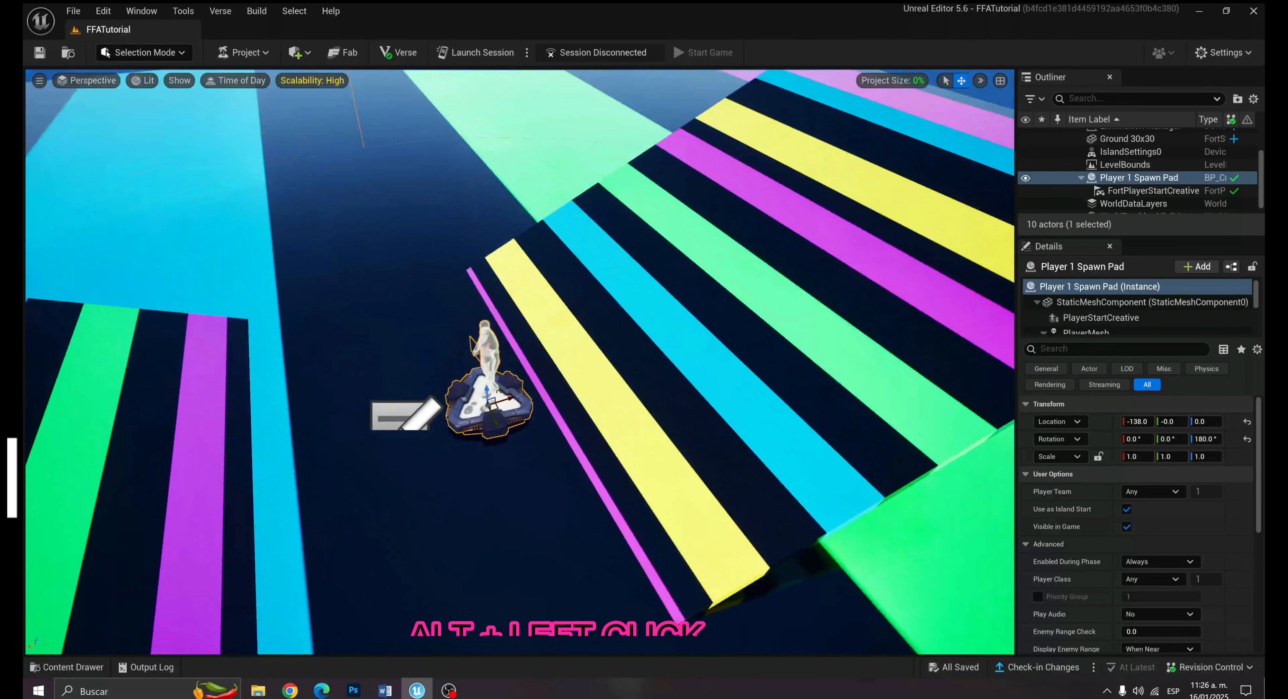
pyautogui.keyDown('alt'); pyautogui.moveTo(512, 392); pyautogui.dragTo(366, 433); pyautogui.keyUp('alt')
pyautogui.moveTo(366, 433); pyautogui.dragTo(507, 496, button='right')
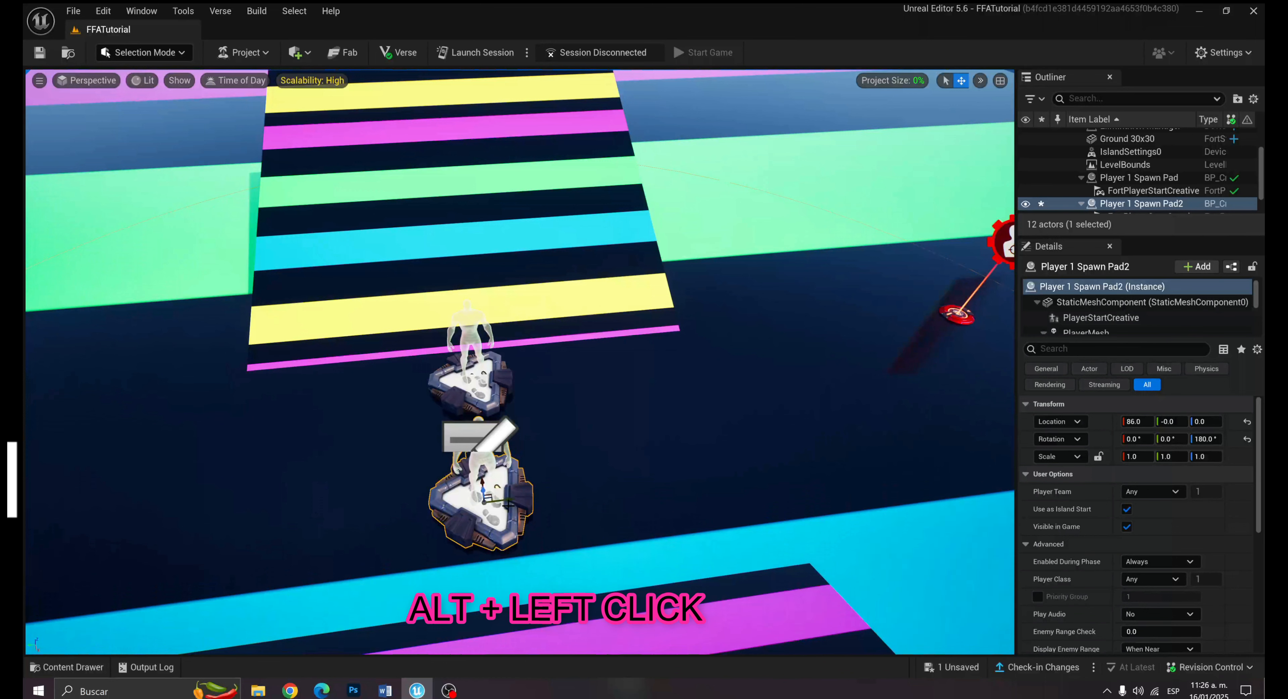
pyautogui.keyDown('alt'); pyautogui.moveTo(504, 499); pyautogui.dragTo(605, 369); pyautogui.keyUp('alt')
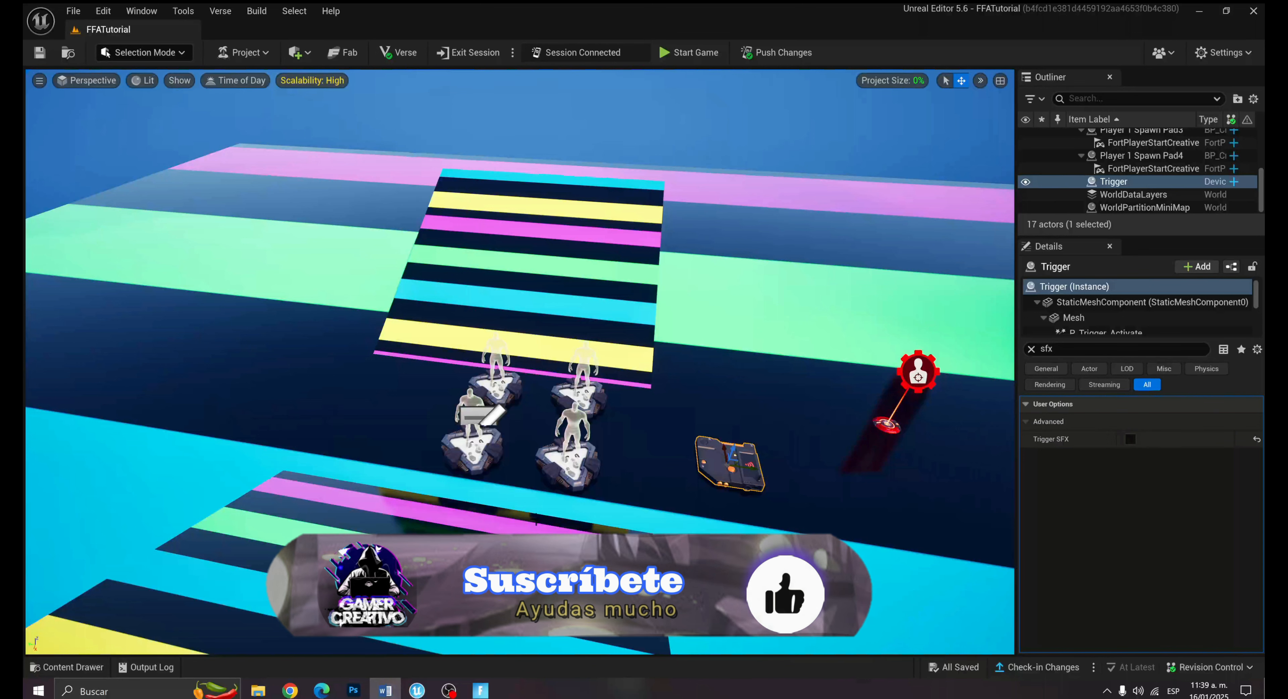
# Find the Button device and place it on the ground beside the spawn pads, on the side opposite the Trigger.
pyautogui.click(534, 515)
pyautogui.hotkey('ctrl', 'space')
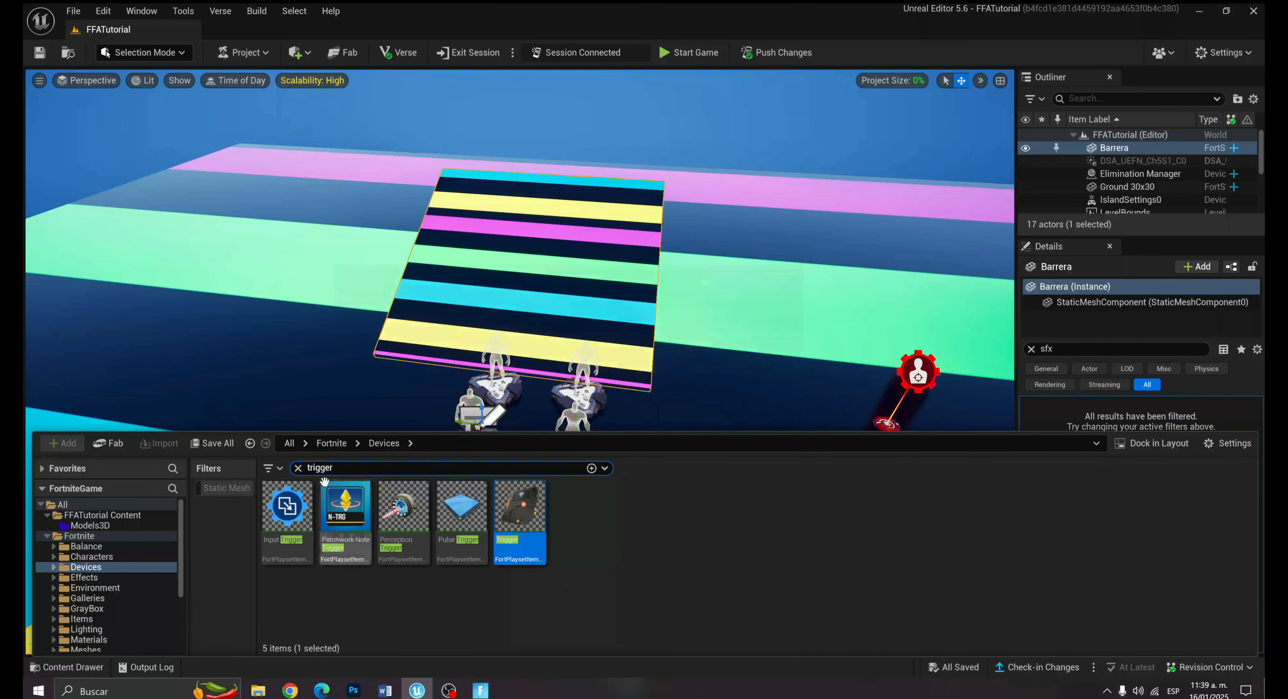
pyautogui.hotkey('ctrl', 'a')
pyautogui.press('BackSpace')
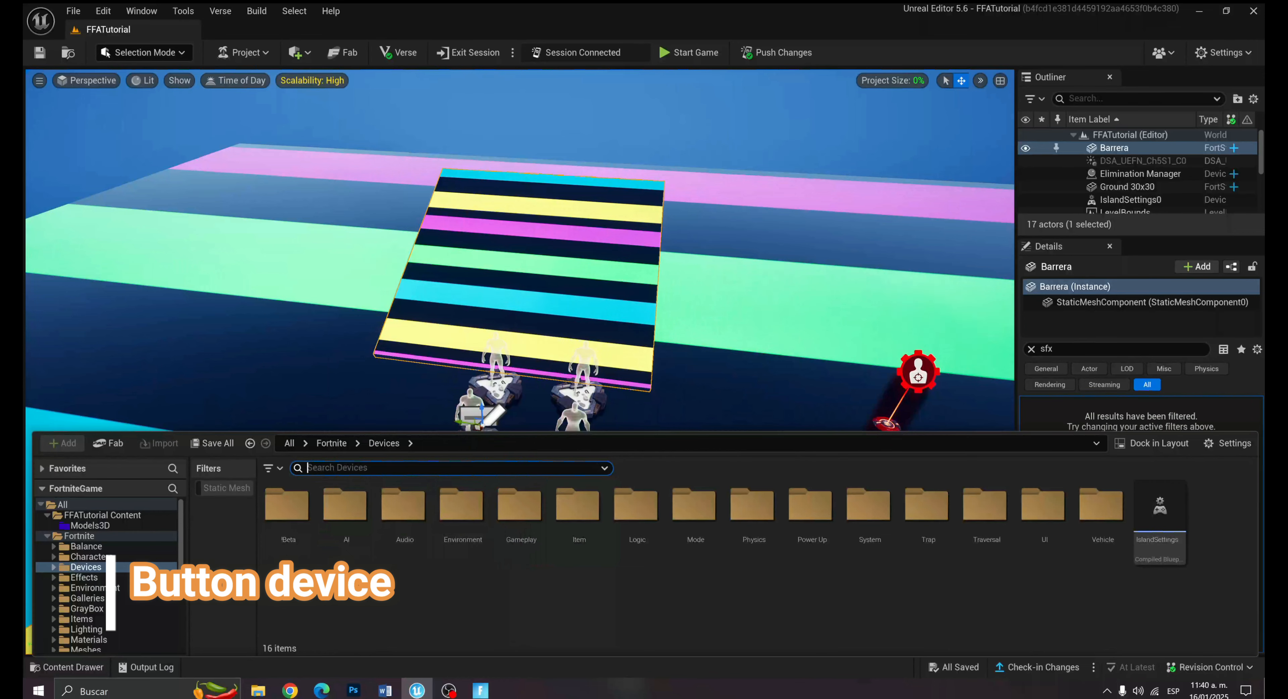
pyautogui.write('button')
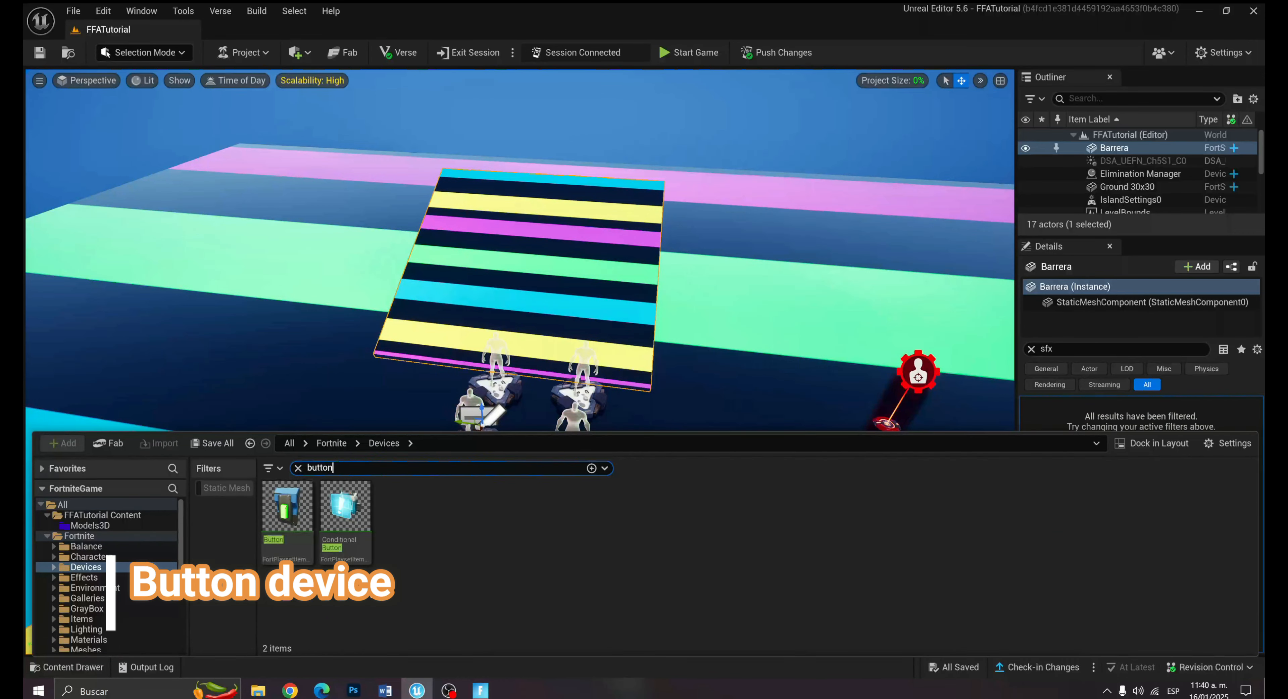
pyautogui.moveTo(287, 505); pyautogui.dragTo(729, 465)
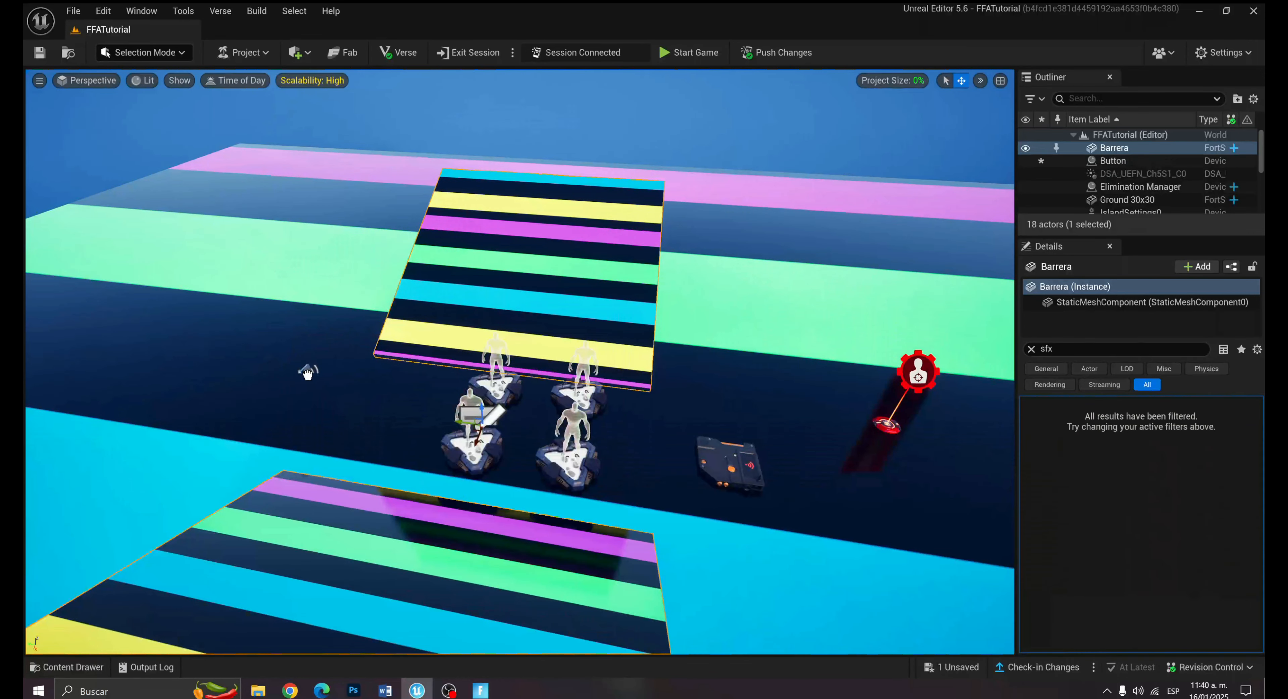
pyautogui.click(291, 384)
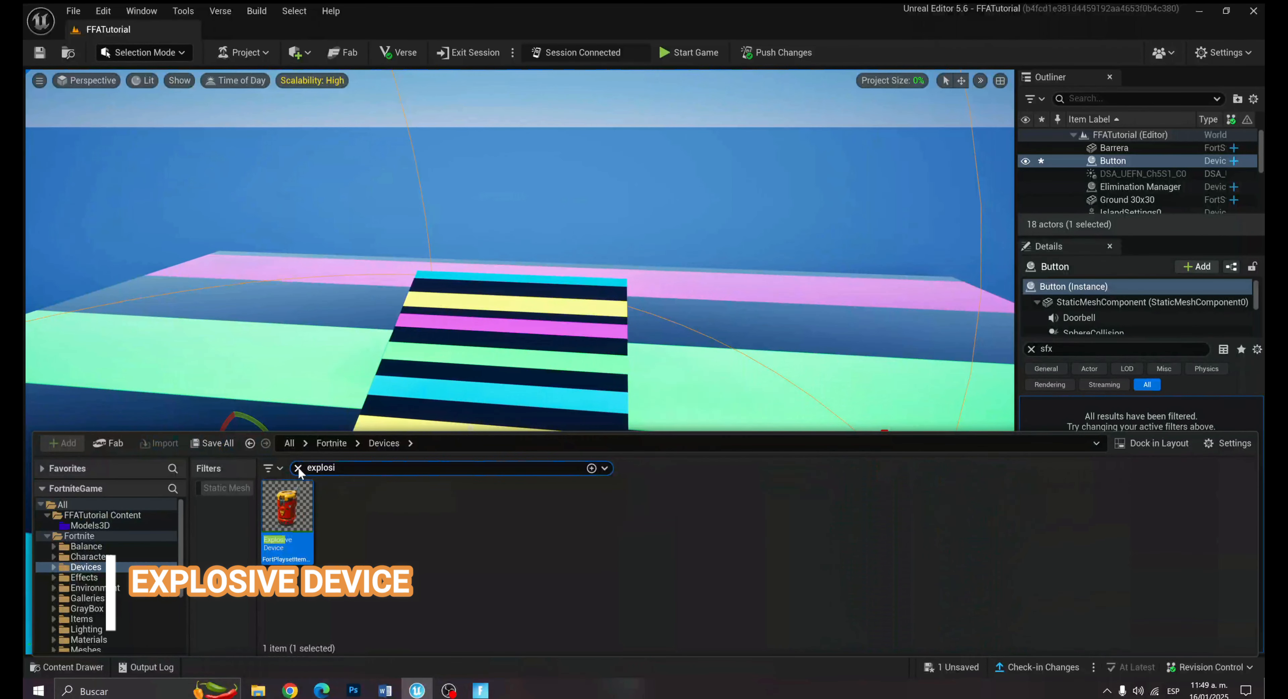
# Find the Explosive Device and add it to the level, then clear the property filter.
pyautogui.click(299, 468)
pyautogui.write('explosi')
pyautogui.moveTo(288, 506); pyautogui.dragTo(257, 518)
pyautogui.click(1031, 349)
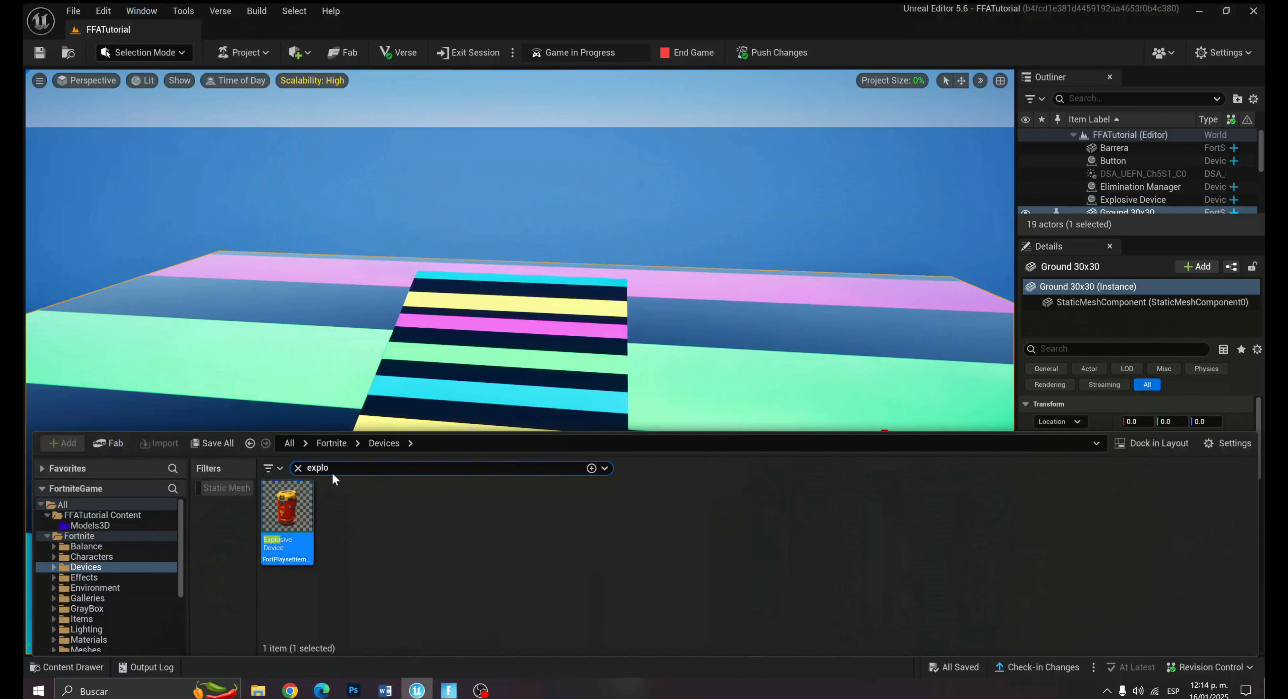
# Find the Item Placer device and place it in the level on the ground.
pyautogui.click(298, 467)
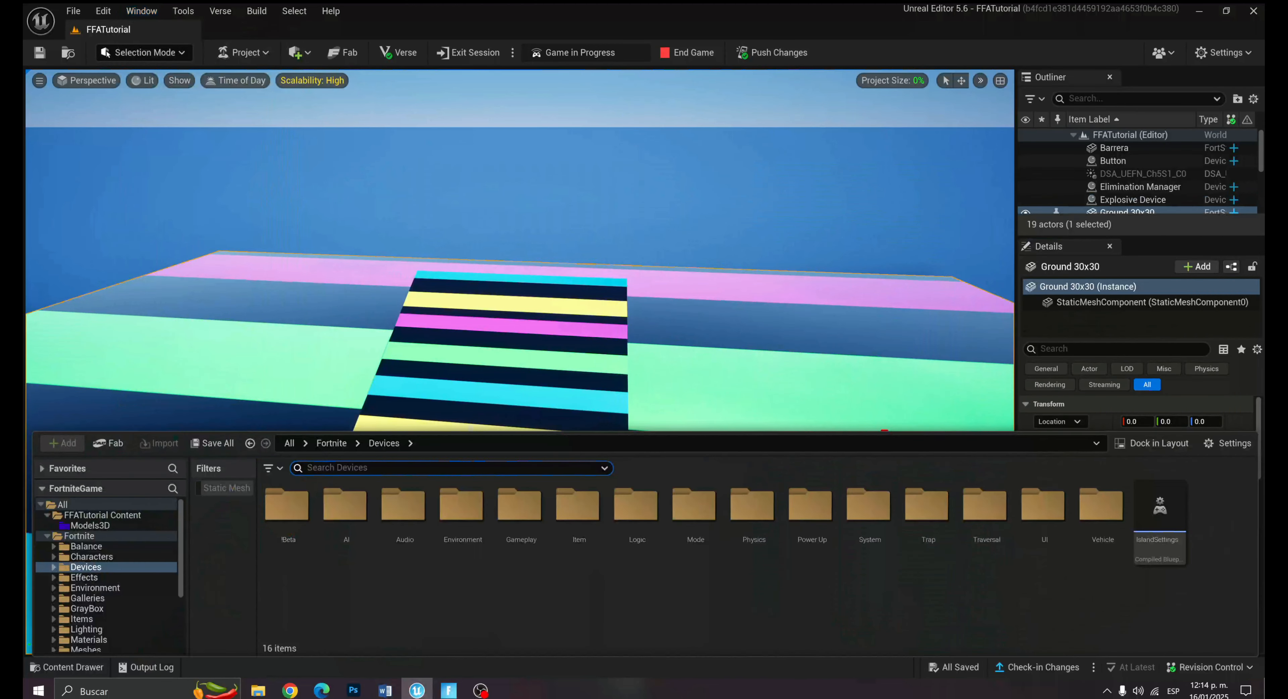
pyautogui.write('ITEM PLA')
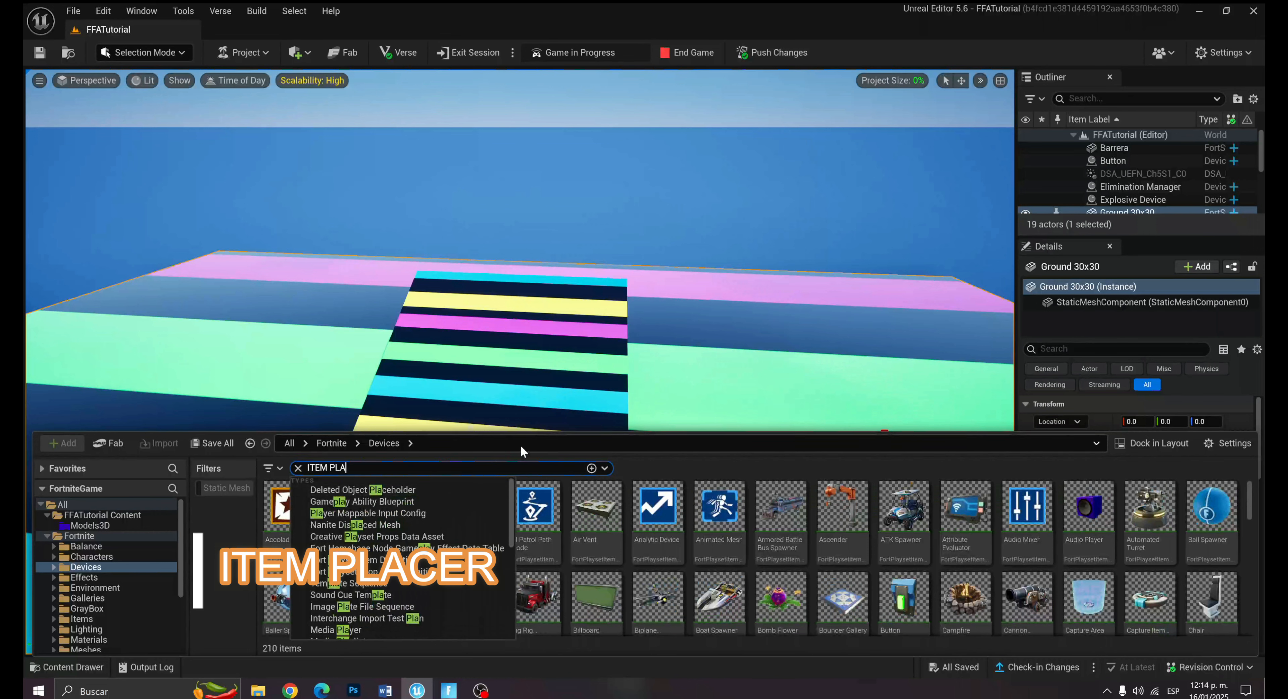
pyautogui.click(628, 468)
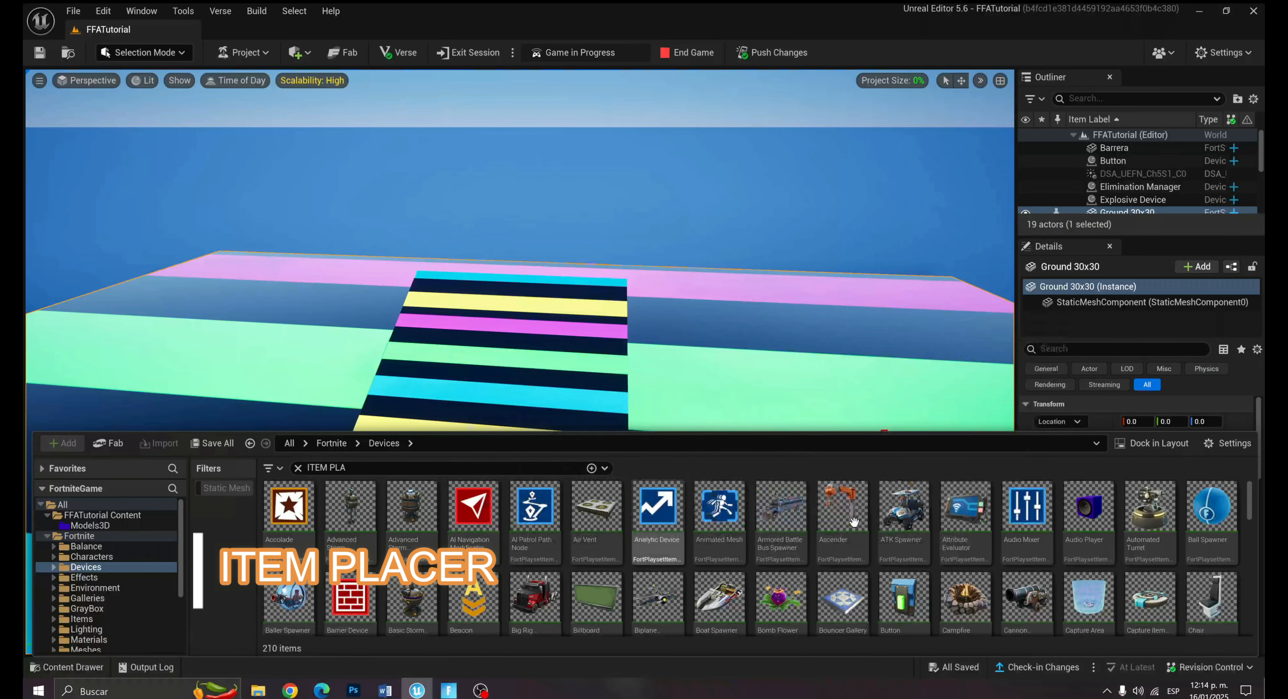
pyautogui.write('CER')
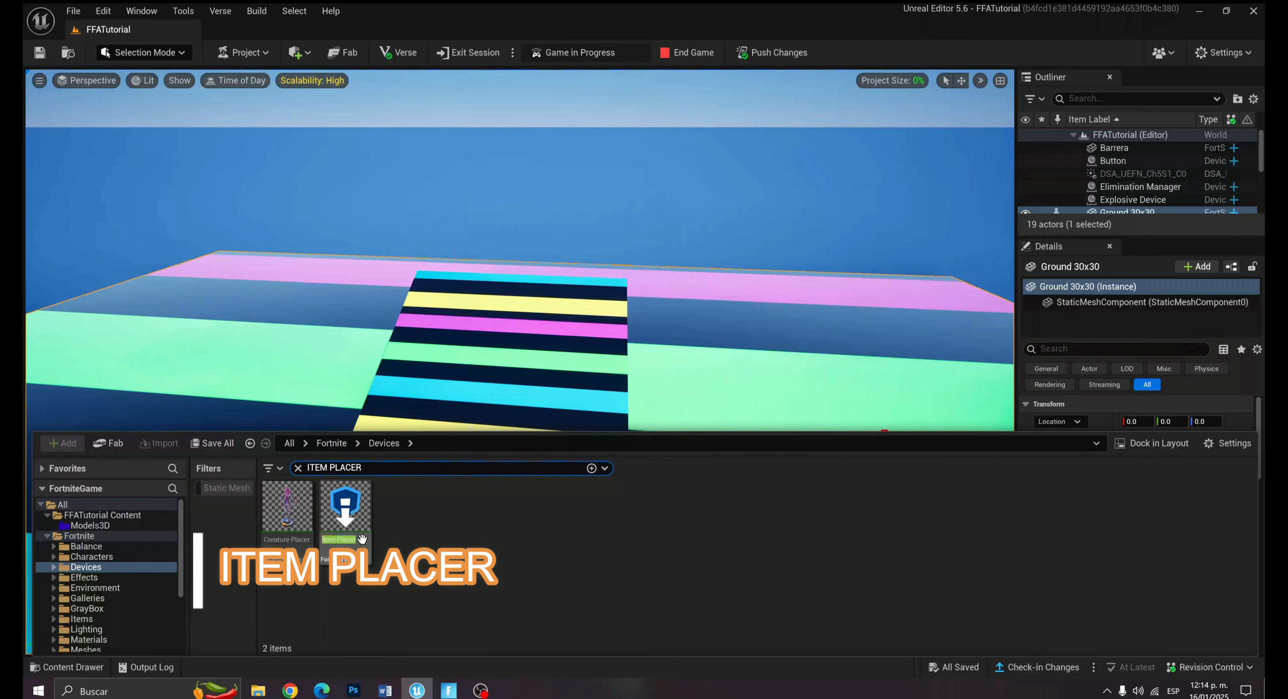
pyautogui.moveTo(362, 539); pyautogui.dragTo(686, 361)
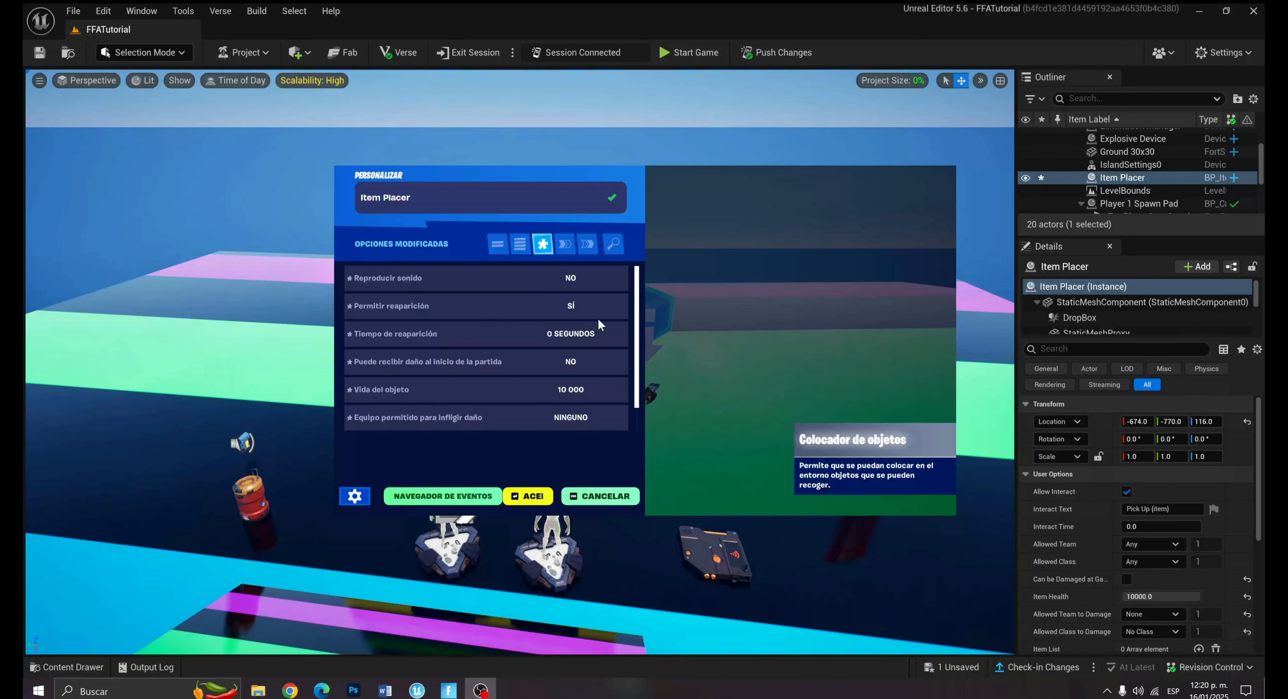
# Review the rest of the Item Placer's modified options and accept the customization.
pyautogui.click(637, 328)
pyautogui.moveTo(636, 352); pyautogui.dragTo(637, 403)
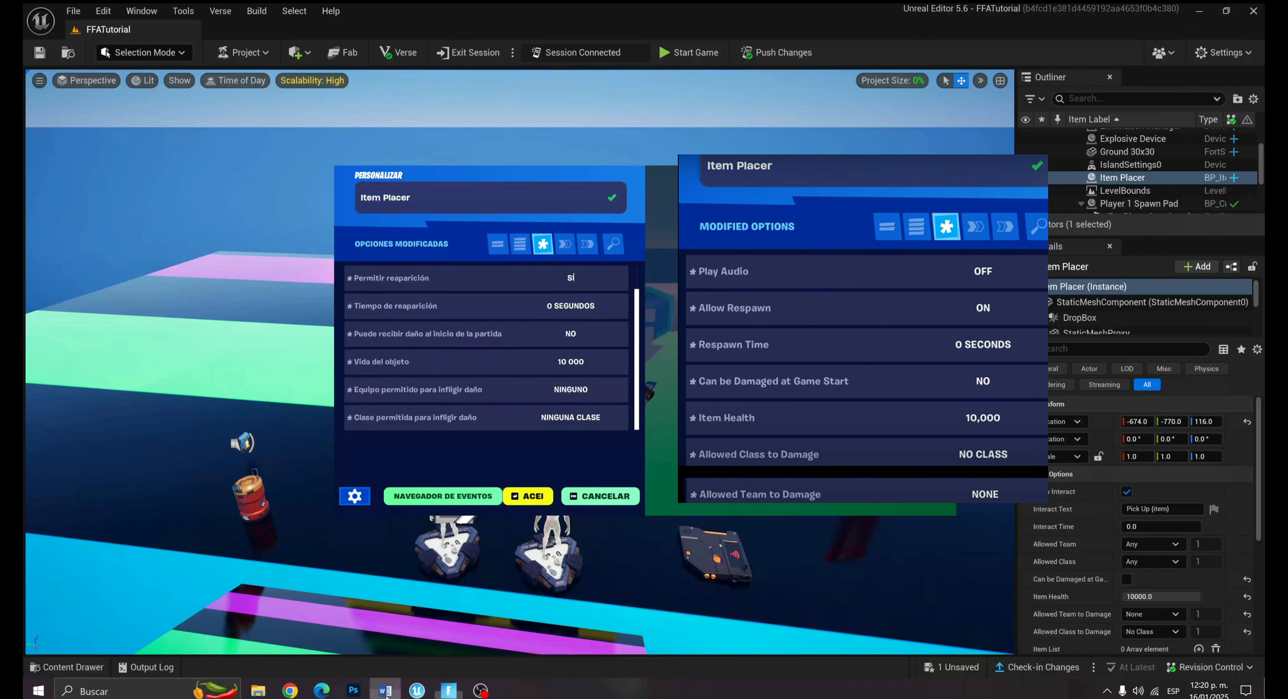
pyautogui.click(531, 496)
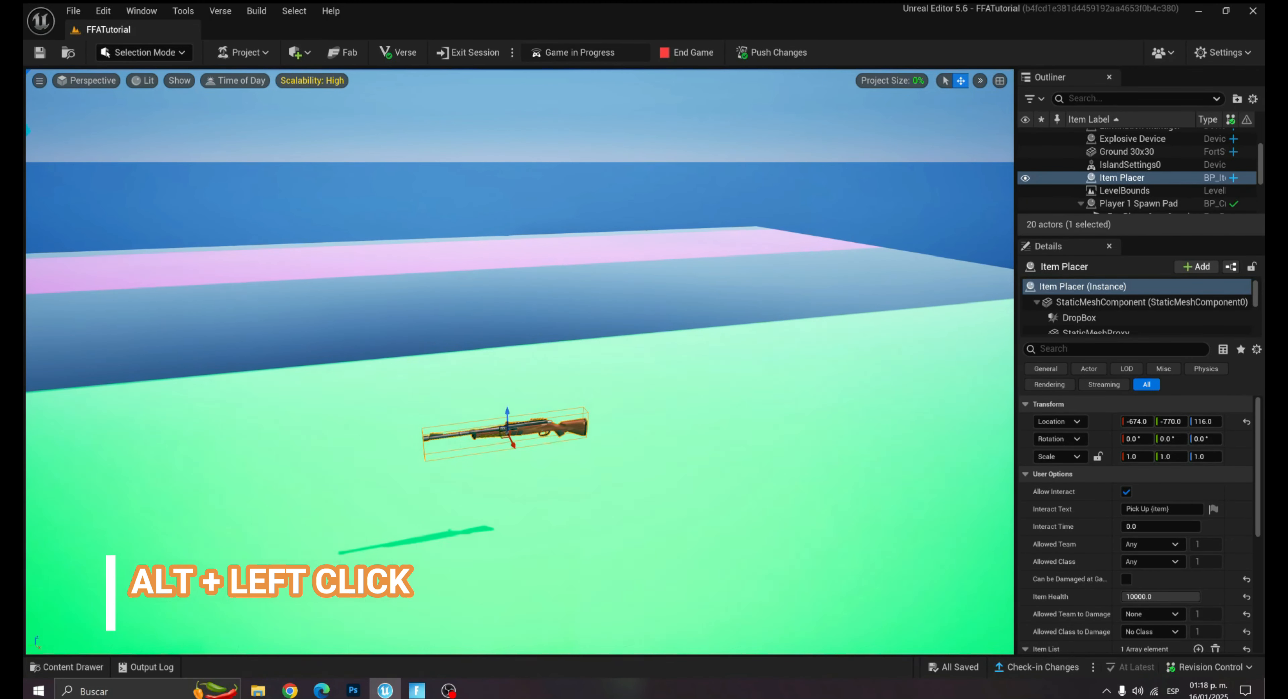
# Duplicate the Item Placer beside the original and switch to the Fortnite edit session.
pyautogui.keyDown('alt'); pyautogui.moveTo(507, 427); pyautogui.dragTo(695, 414); pyautogui.keyUp('alt')
pyautogui.hotkey('alt', 'Tab')
pyautogui.click(872, 337)
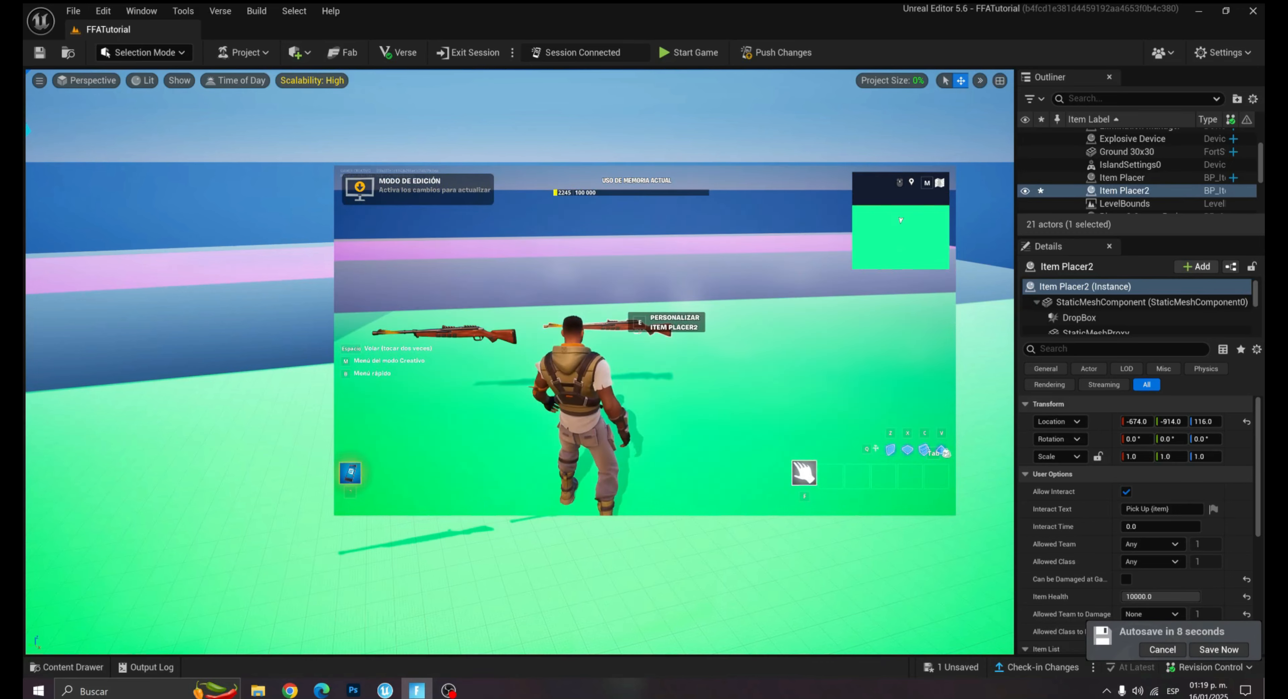
# Drop a gold assault rifle from the Armas content category onto the duplicated Item Placer as its item.
pyautogui.press('Tab')
pyautogui.click(443, 177)
pyautogui.click(394, 370)
pyautogui.click(673, 283)
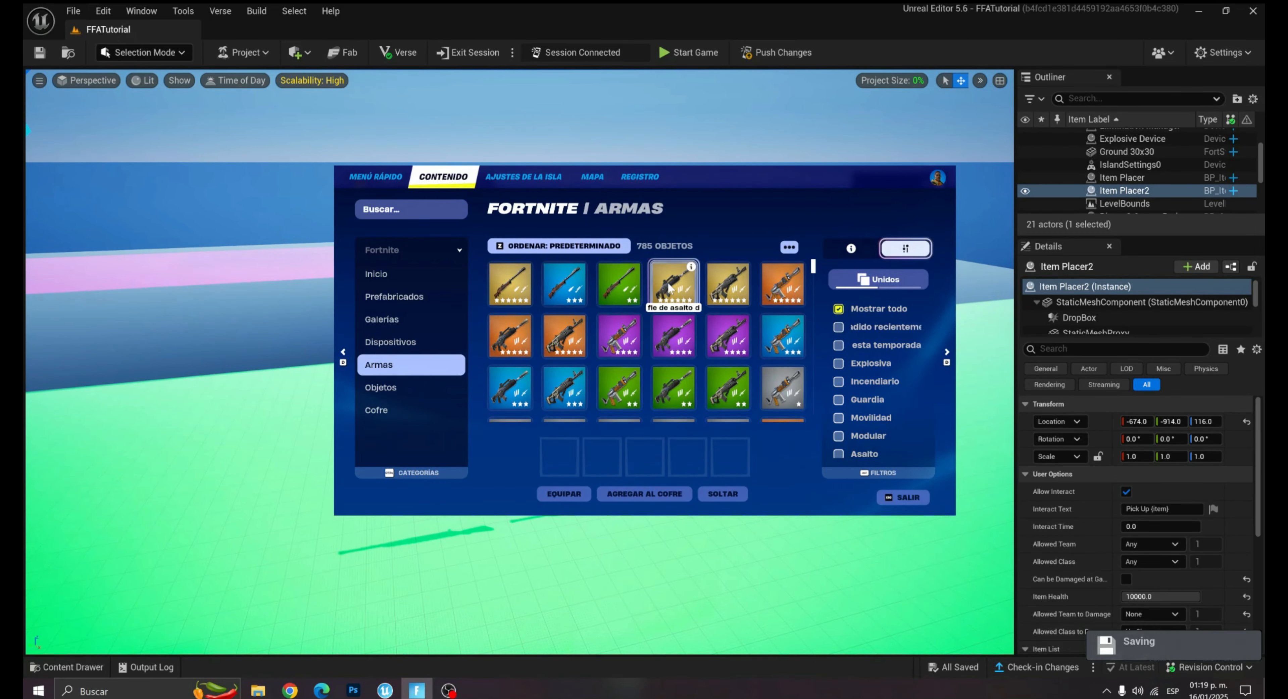
pyautogui.click(730, 493)
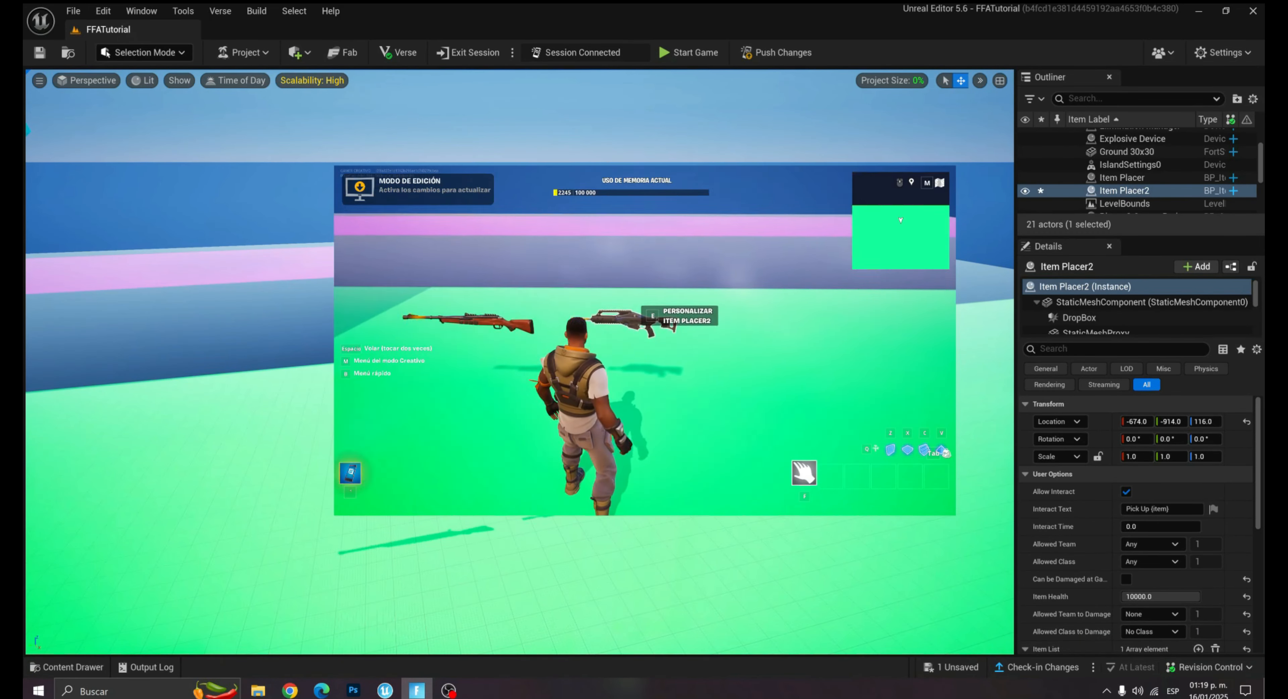
# Copy the assault rifle's Item Placer with the phone tool and place the copy beside it.
pyautogui.press('Escape')
pyautogui.press('Escape')
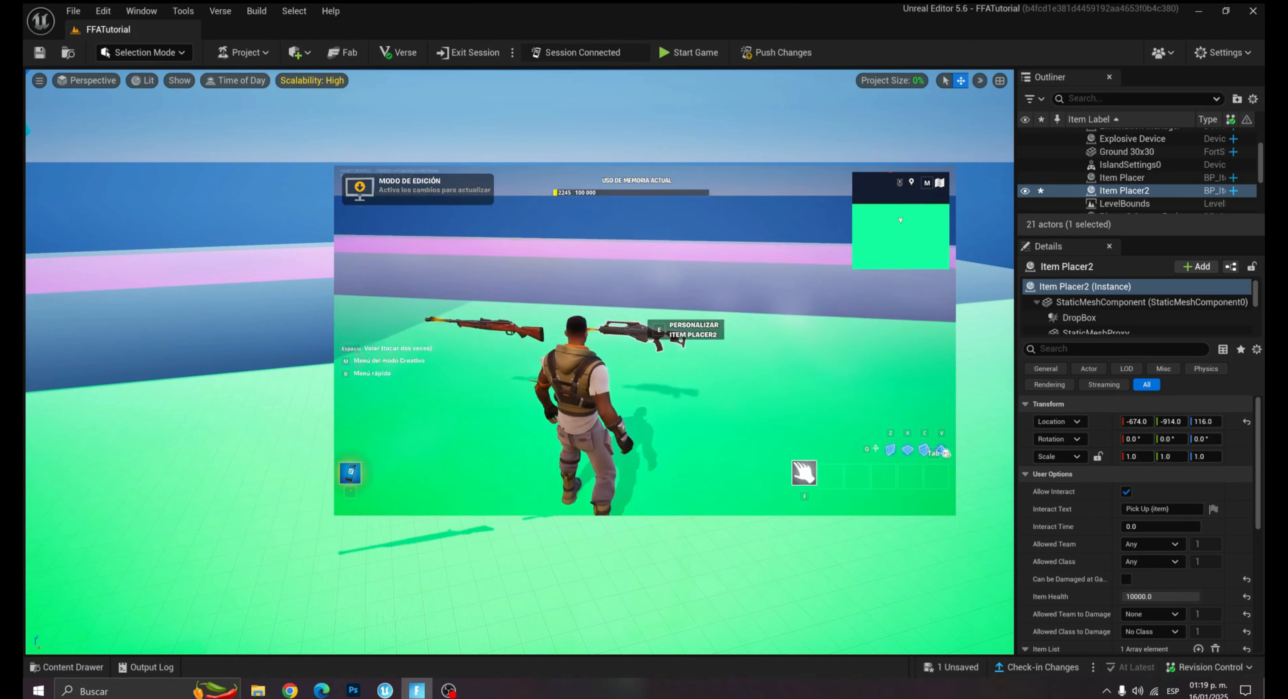
pyautogui.press('`')
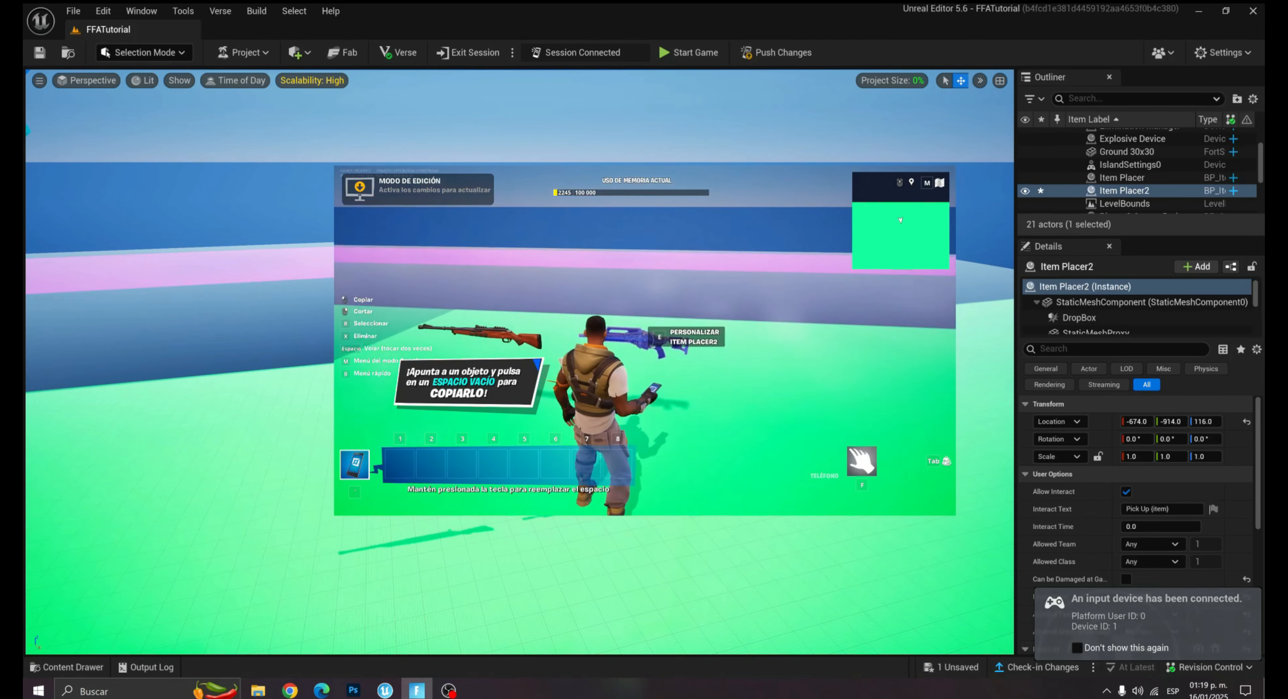
pyautogui.click(645, 340)
pyautogui.click(645, 340)
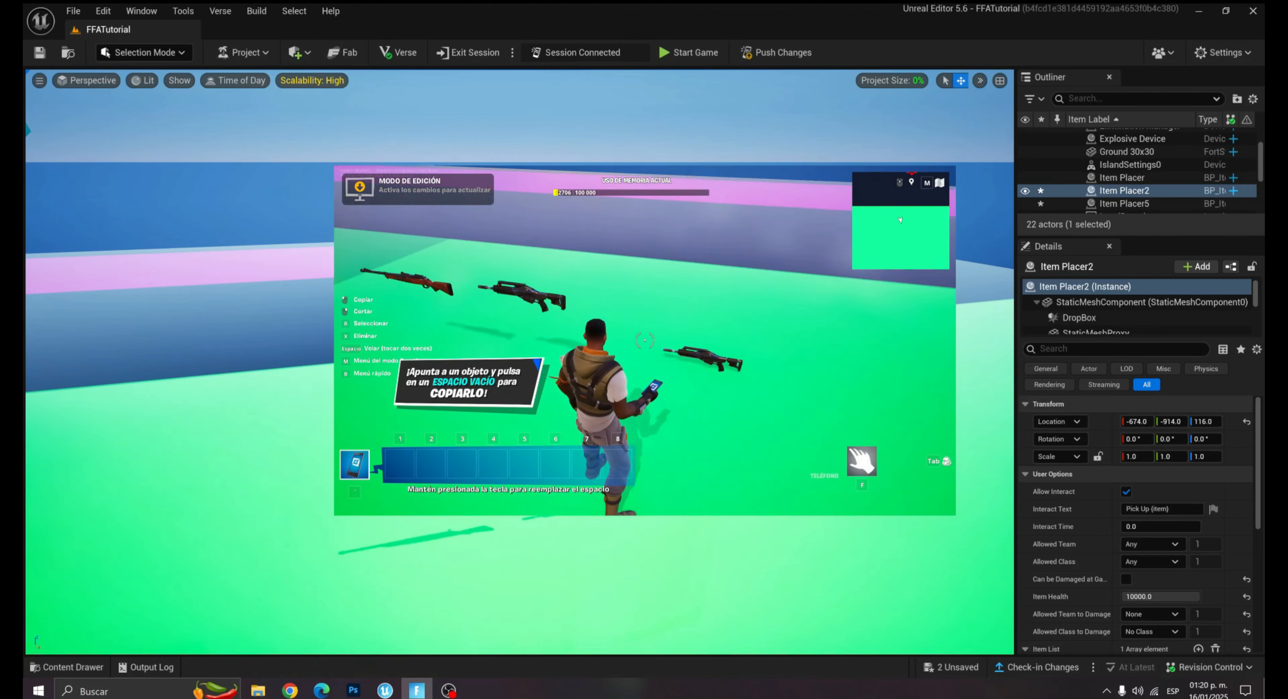
# Drop a different gold weapon from the Armas category onto the newly copied Item Placer.
pyautogui.press('Escape')
pyautogui.click(820, 329)
pyautogui.click(443, 178)
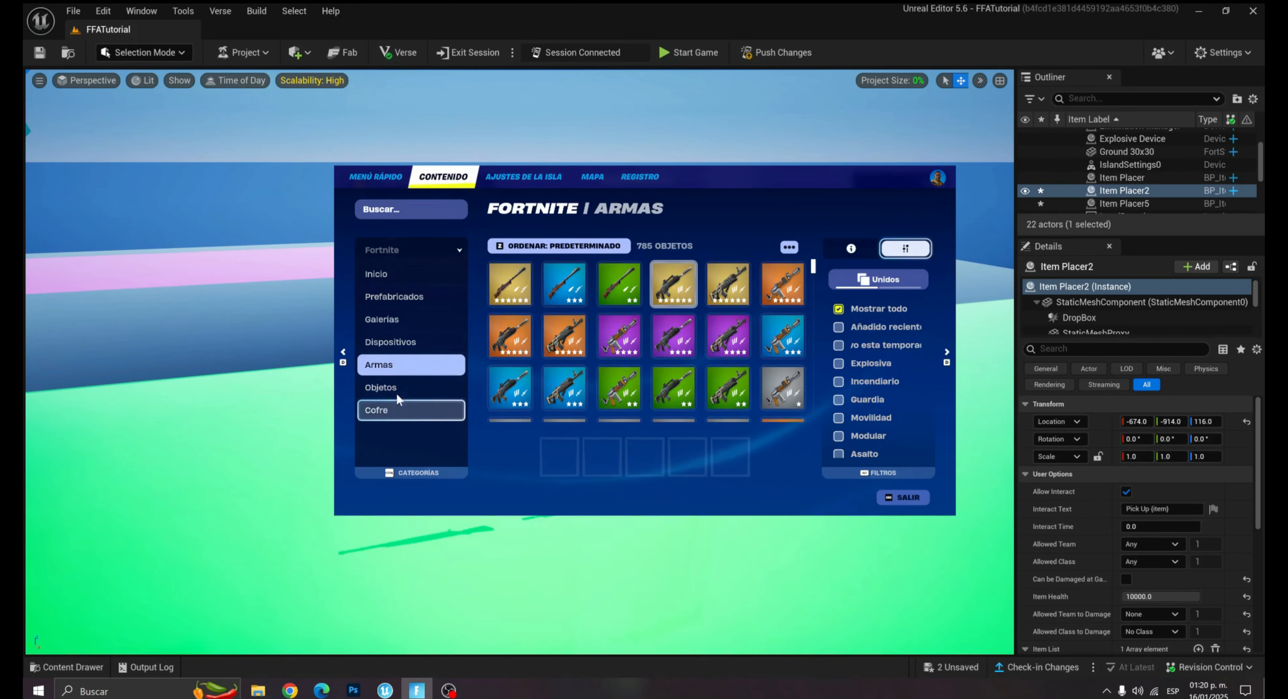
pyautogui.click(724, 331)
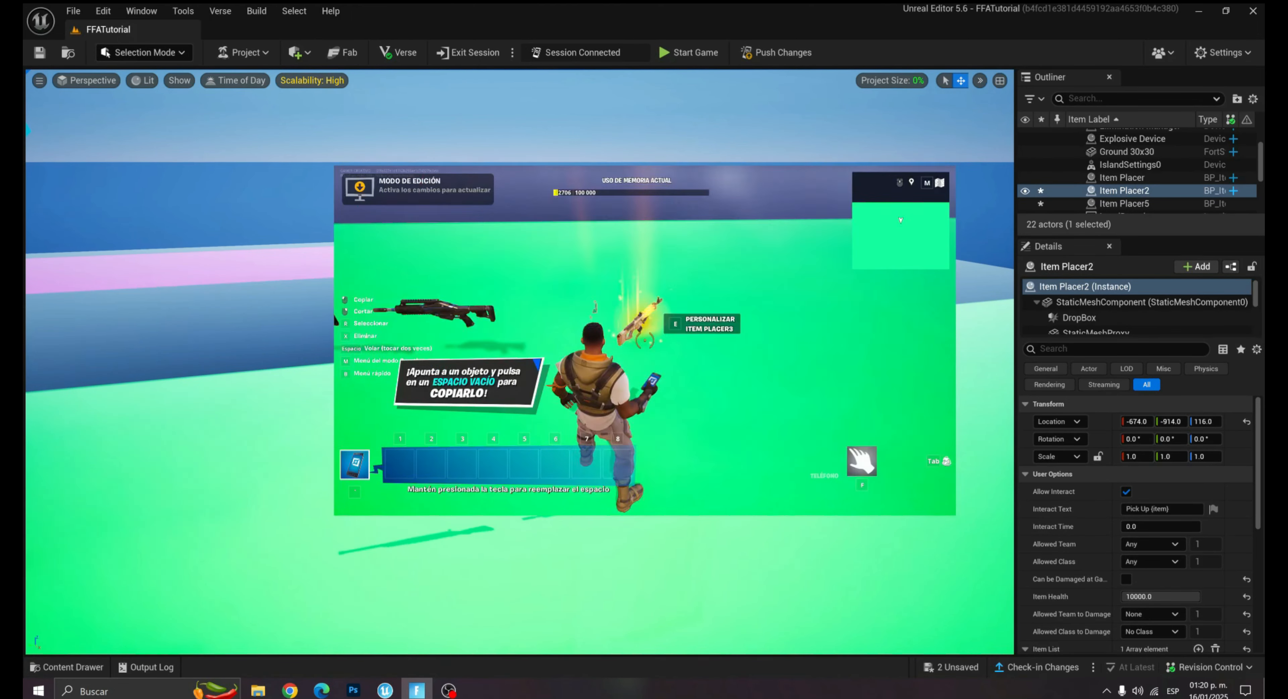
pyautogui.press('Escape')
# Switch back to the UEFN editor and move the copied Item Placer to align it with the other weapons.
pyautogui.click(661, 555)
pyautogui.moveTo(661, 555); pyautogui.dragTo(700, 530, button='right')
pyautogui.click(523, 455)
pyautogui.moveTo(542, 471); pyautogui.dragTo(543, 349)
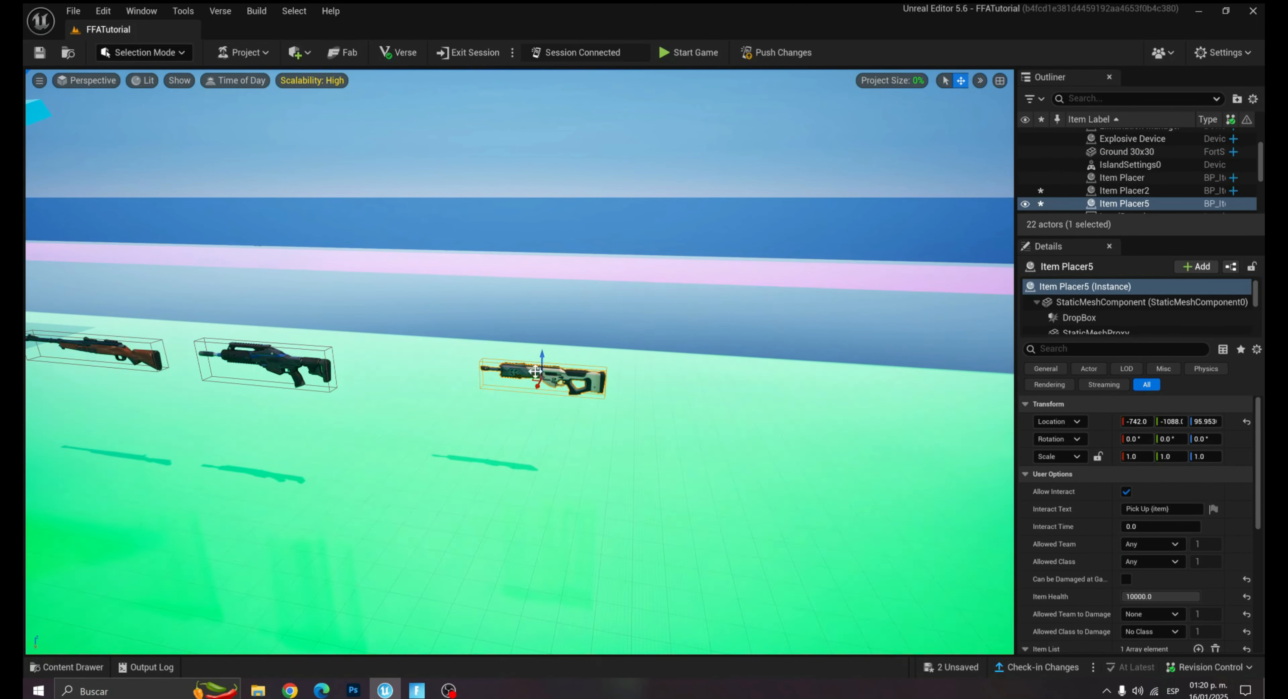
pyautogui.moveTo(505, 372); pyautogui.dragTo(465, 372, button='right')
pyautogui.moveTo(602, 356); pyautogui.dragTo(532, 348)
# Duplicate the hunting rifle's Item Placer and position the copy just in front of the original.
pyautogui.moveTo(437, 380); pyautogui.dragTo(470, 380, button='right')
pyautogui.click(469, 326)
pyautogui.moveTo(470, 326); pyautogui.dragTo(505, 327, button='right')
pyautogui.keyDown('alt'); pyautogui.moveTo(176, 303); pyautogui.dragTo(55, 327); pyautogui.keyUp('alt')
pyautogui.moveTo(360, 357); pyautogui.dragTo(316, 359, button='right')
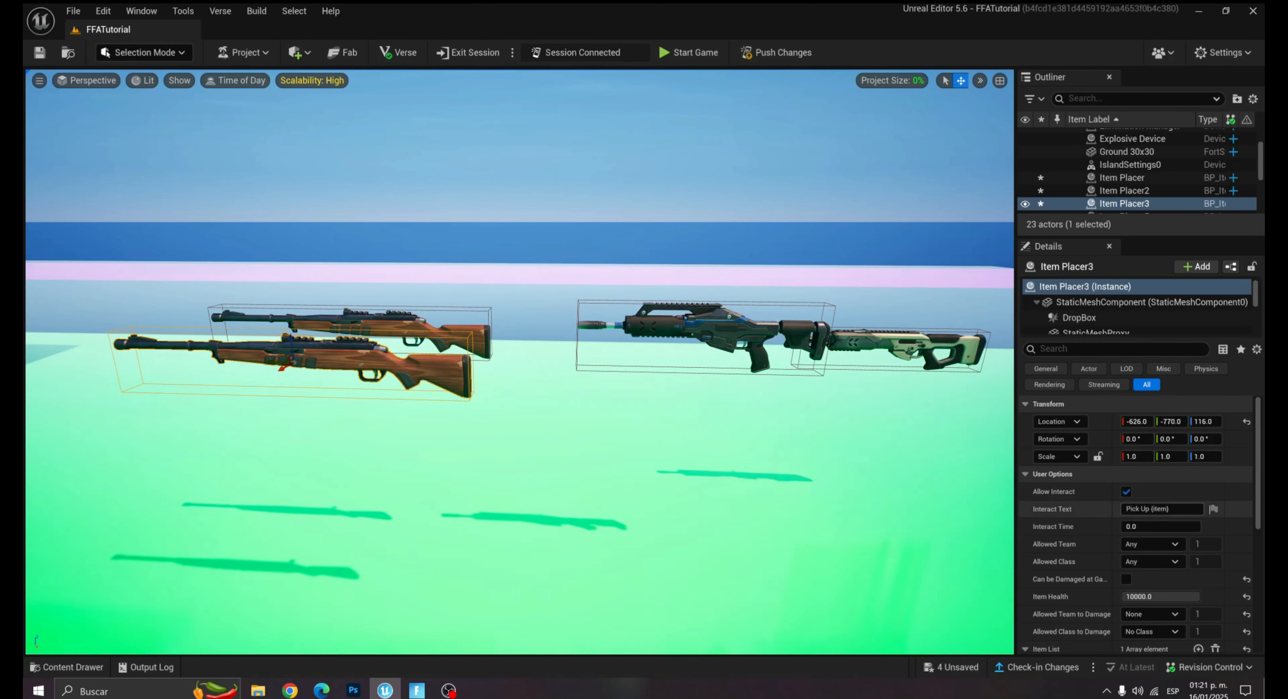
# Locate the front Item Placer's Item List and remove all of its elements.
pyautogui.scroll(-1, 1188, 520)
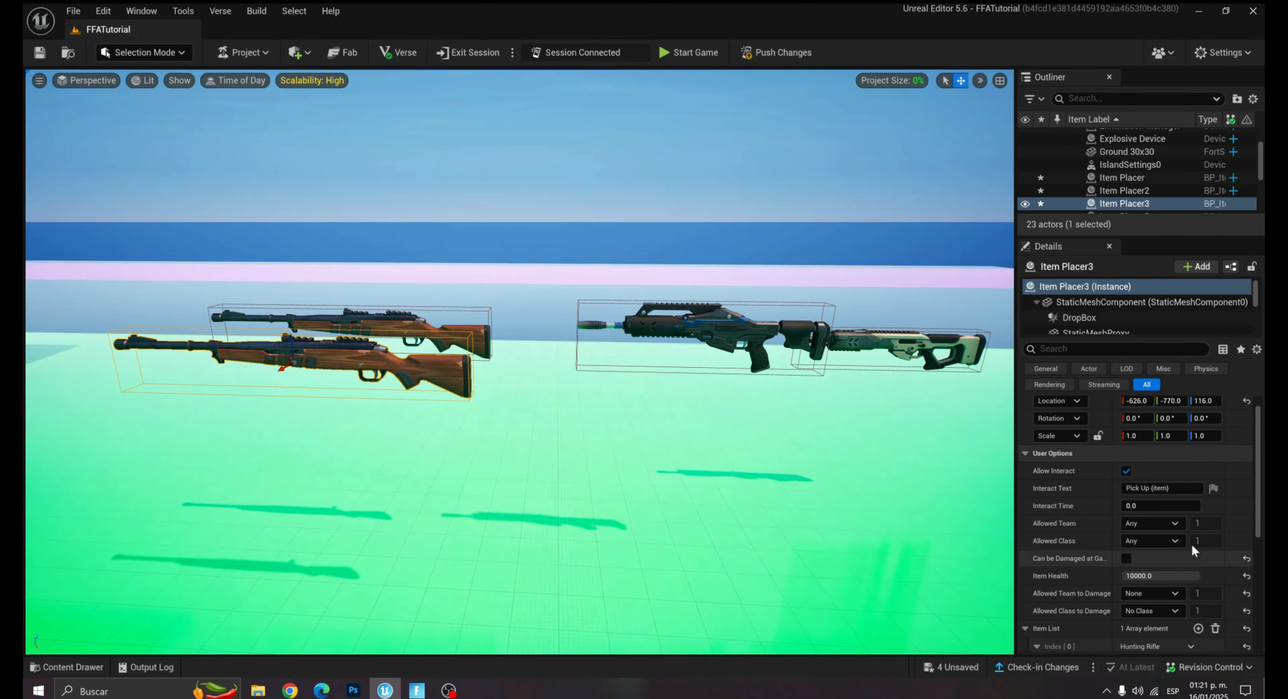
pyautogui.scroll(-7, 1189, 520)
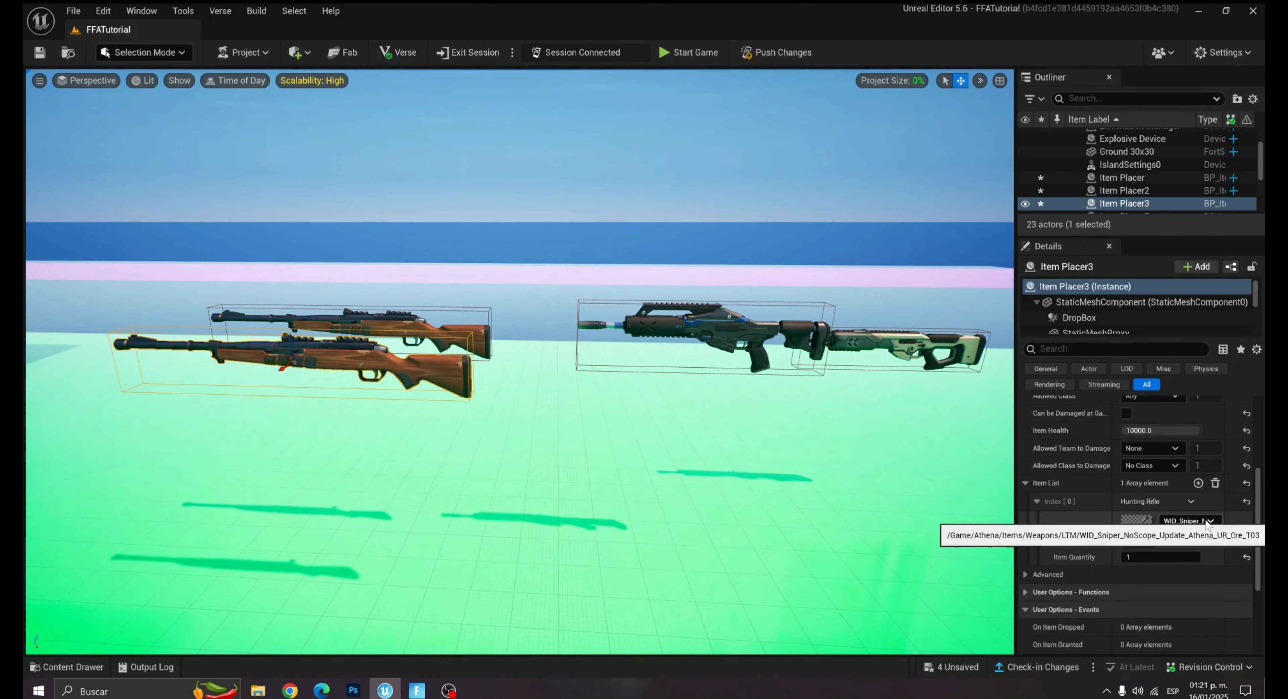
pyautogui.click(1188, 521)
pyautogui.click(1076, 532)
pyautogui.click(1036, 501)
pyautogui.click(1025, 483)
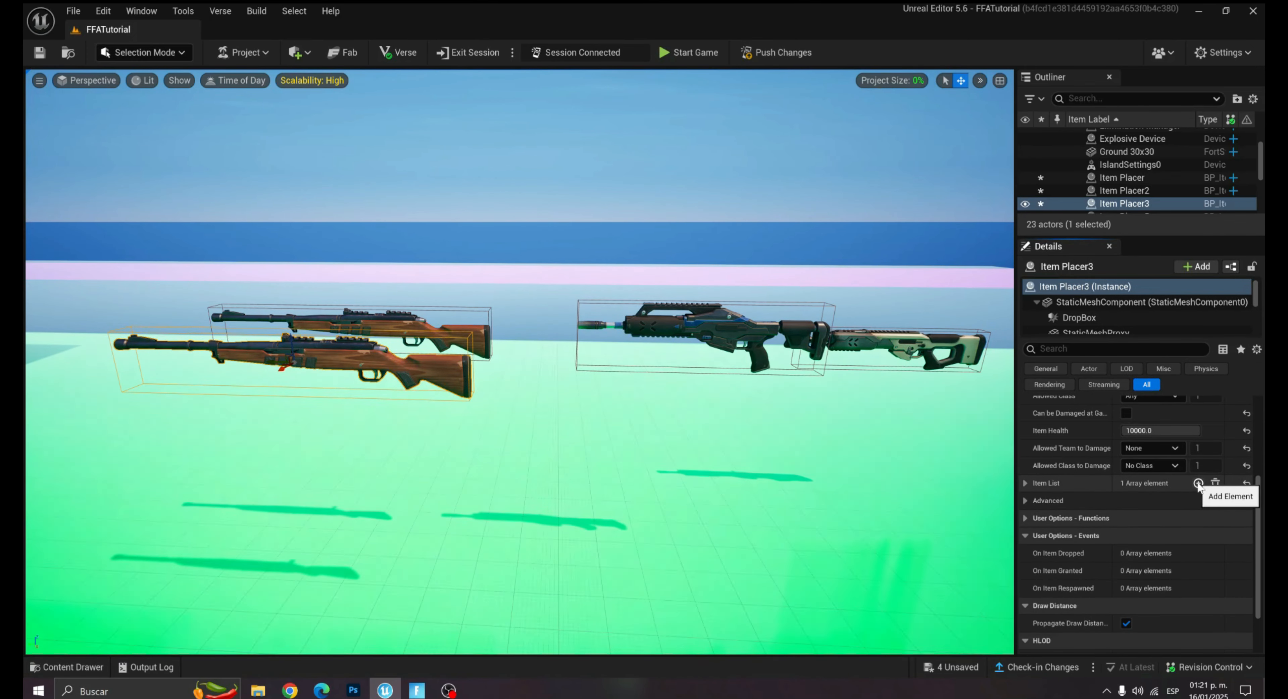
pyautogui.click(1215, 483)
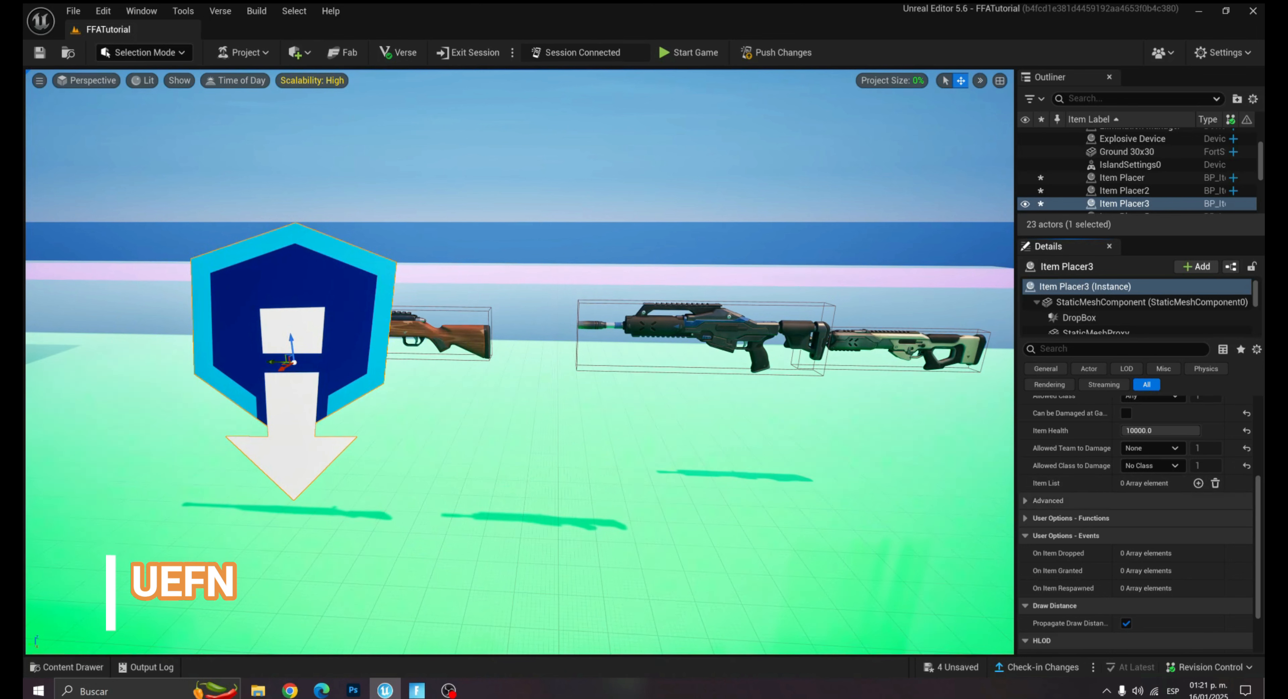
# Add an Item List element and set its item definition to Ares' Modular Warforged Assault Rifle L6.
pyautogui.click(1198, 482)
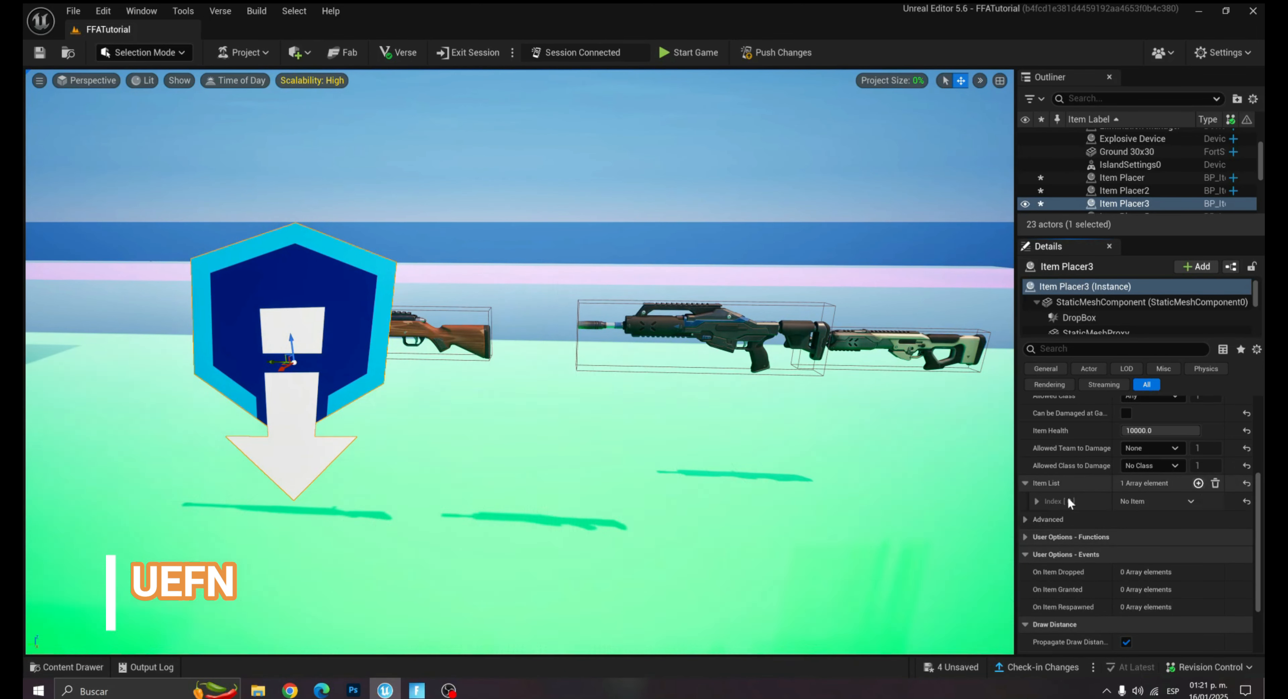
pyautogui.click(1037, 500)
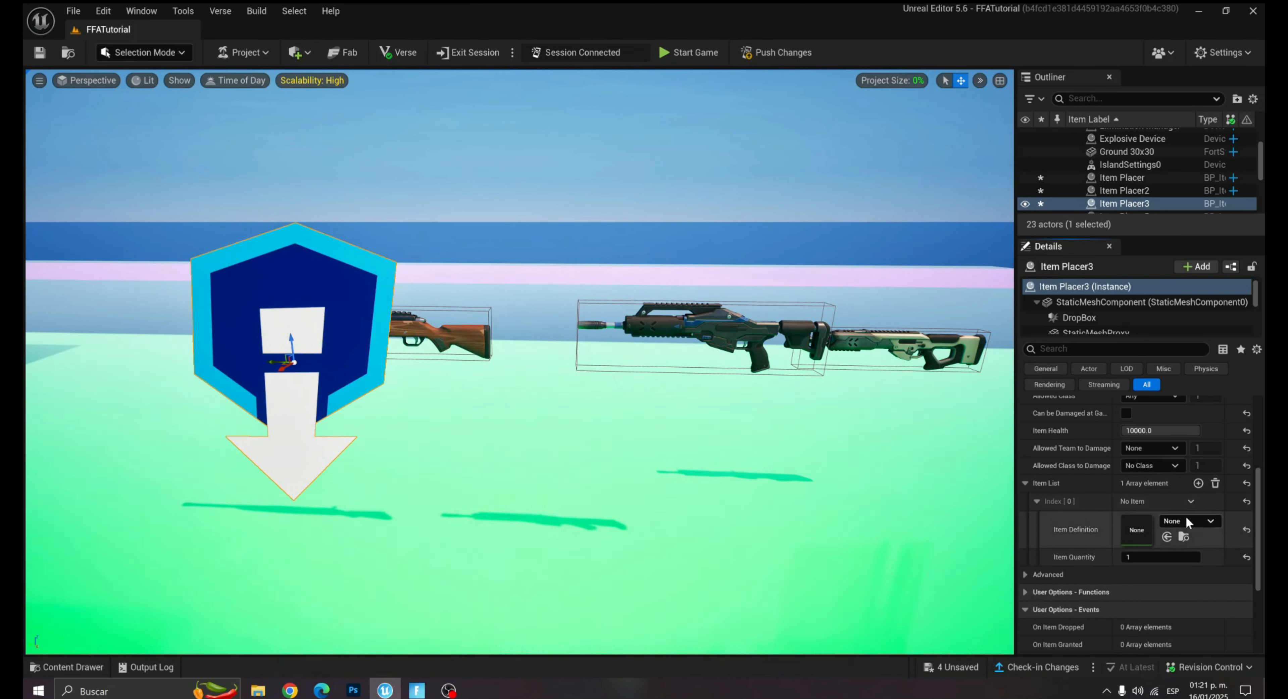
pyautogui.click(1194, 522)
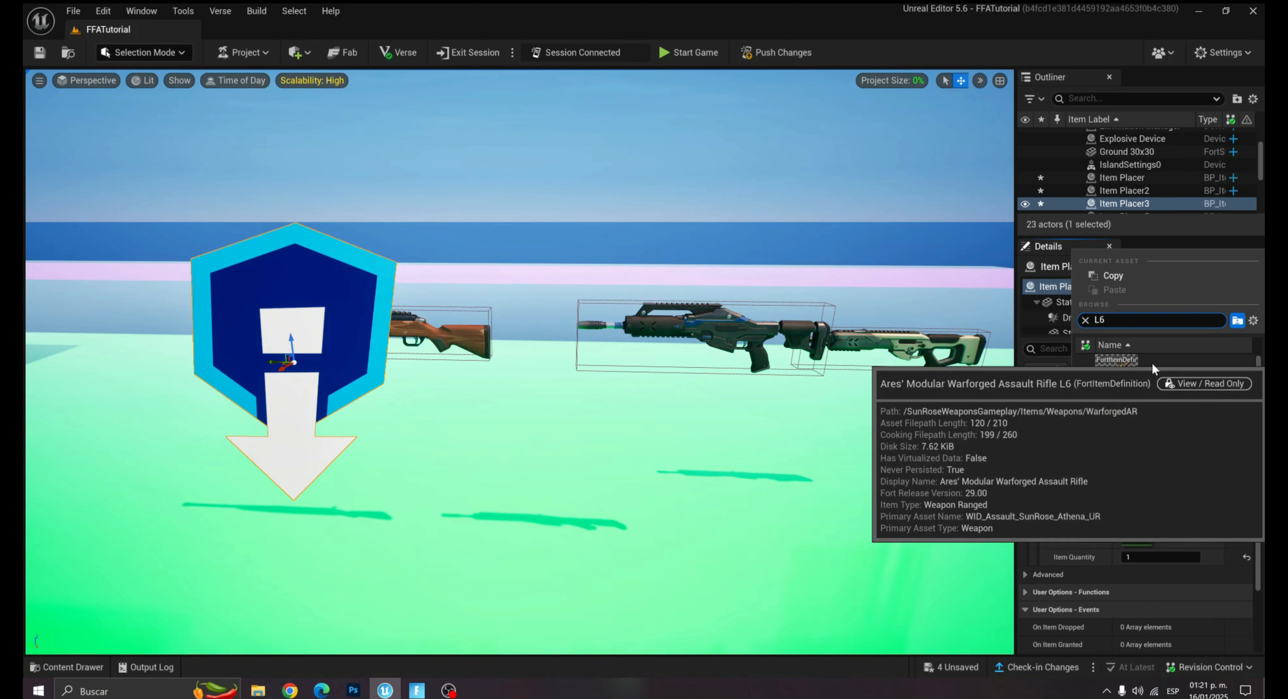
pyautogui.click(1153, 368)
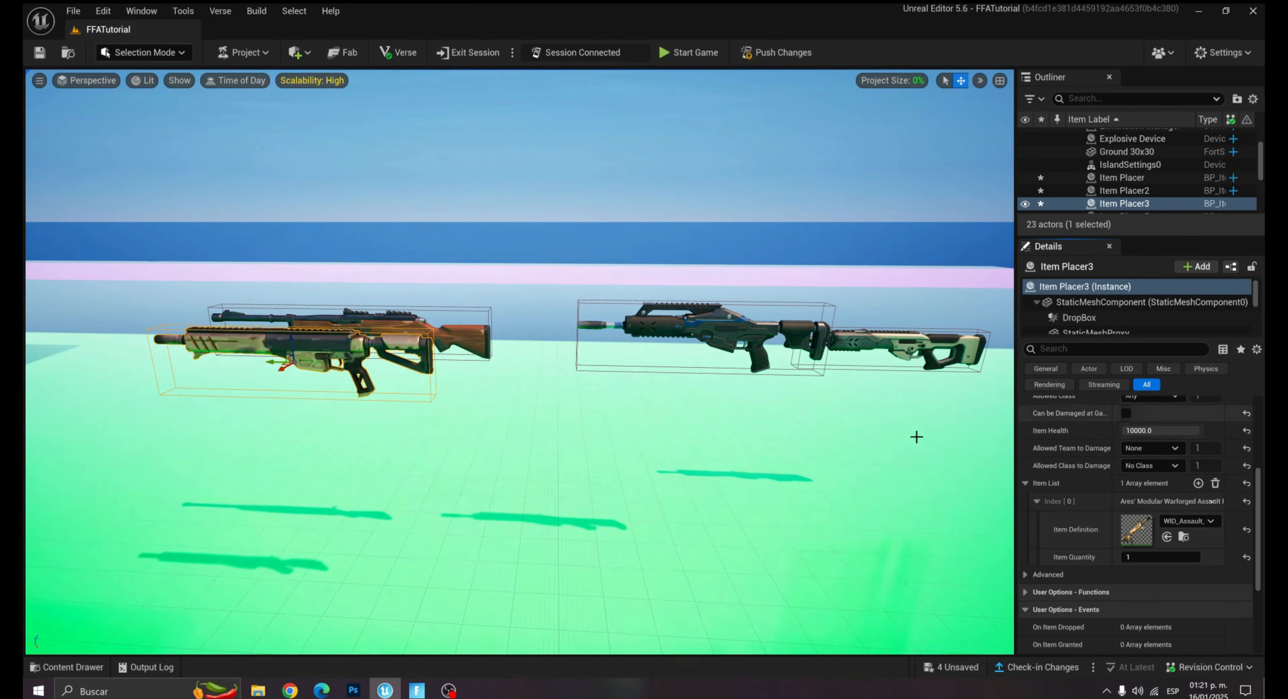
# Import the Tabletxt texture into the Models3D folder and create a material there named M_TableWeapons.
pyautogui.moveTo(691, 620); pyautogui.dragTo(599, 512)
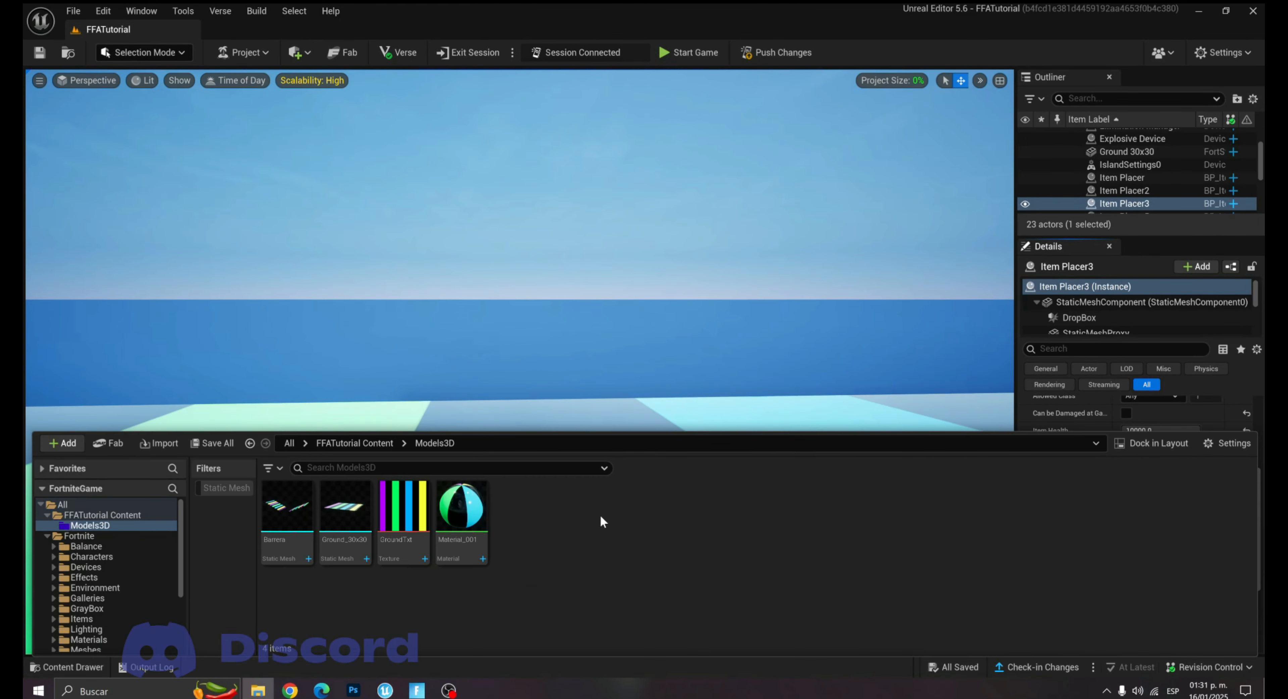
pyautogui.rightClick(633, 541)
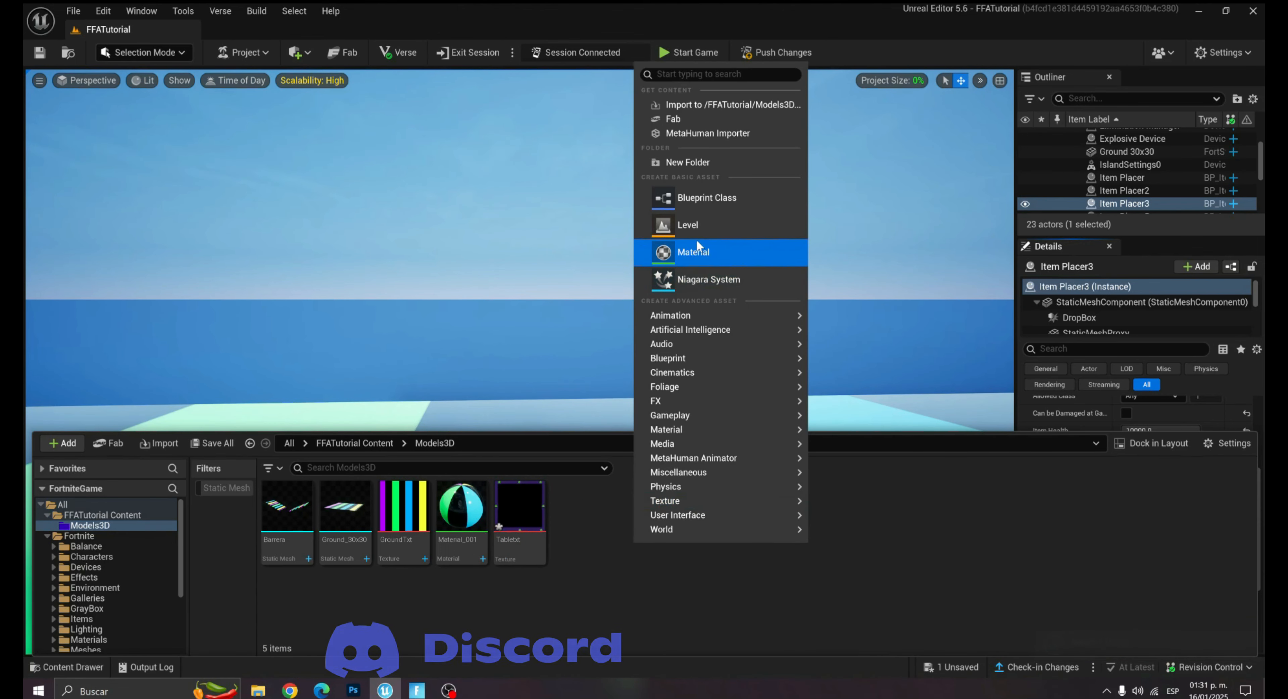
pyautogui.click(693, 252)
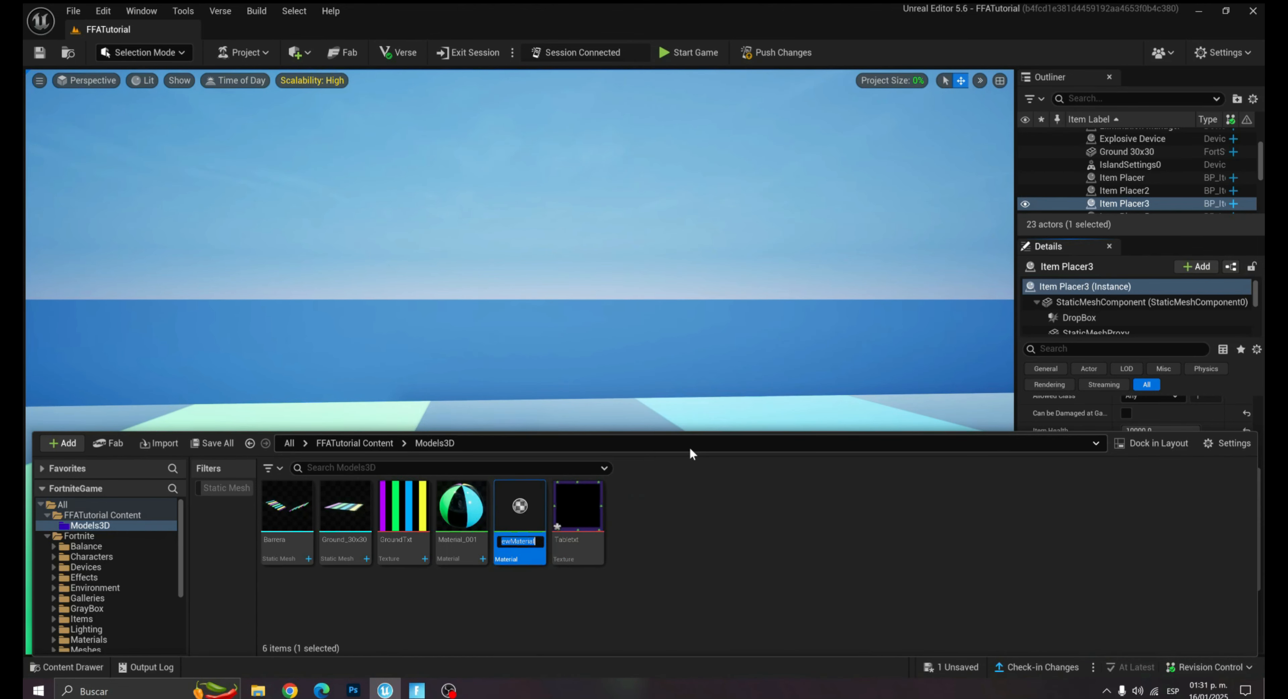
pyautogui.write('M_TableWeapons')
pyautogui.press('Return')
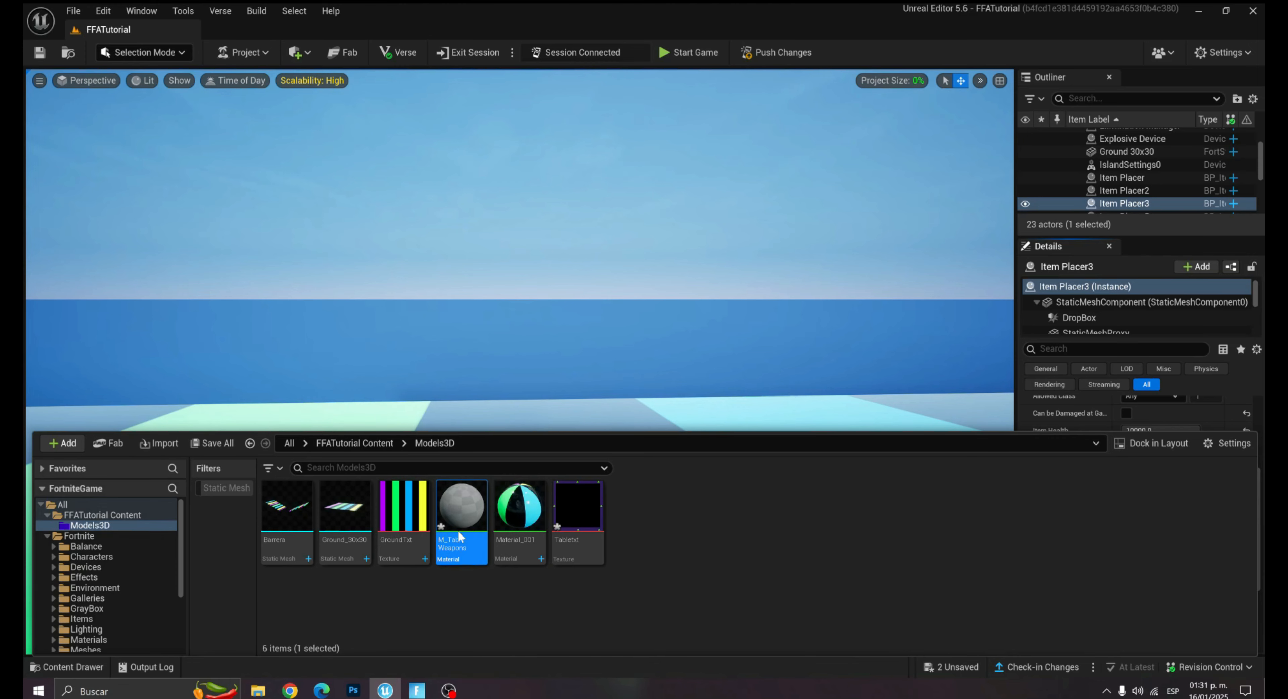
# Open the M_TableWeapons material and set its Blend Mode to Translucent.
pyautogui.doubleClick(460, 536)
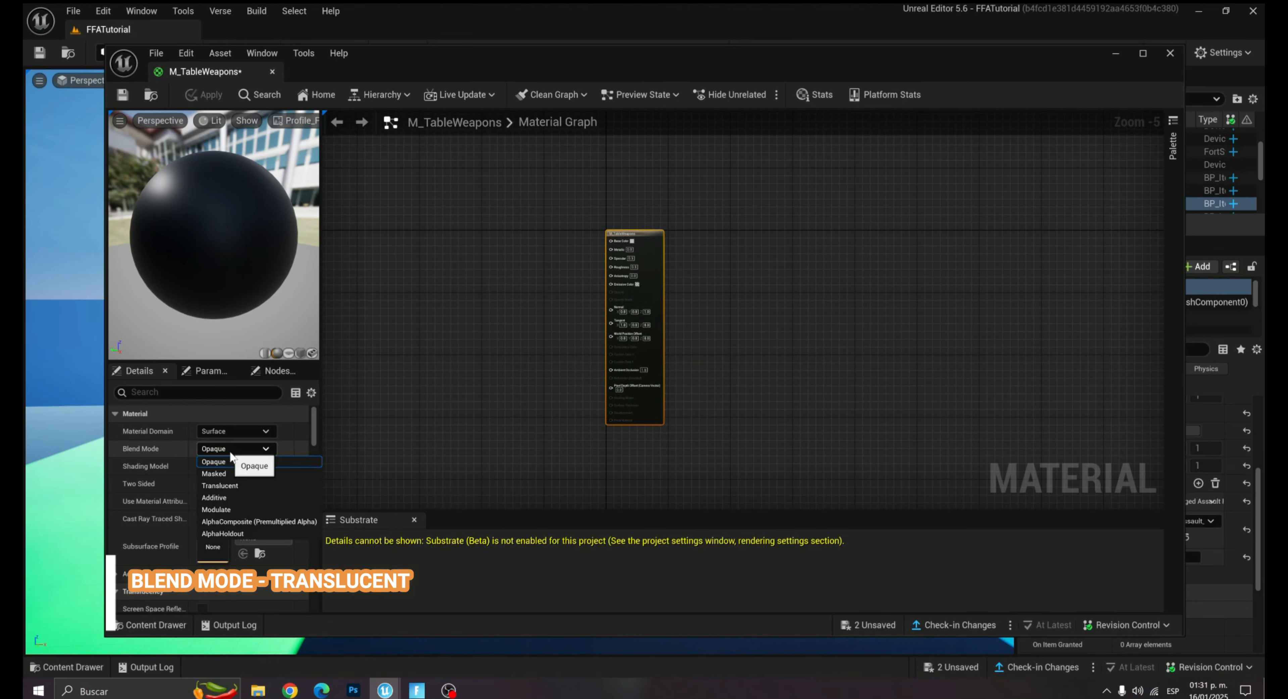
pyautogui.click(231, 484)
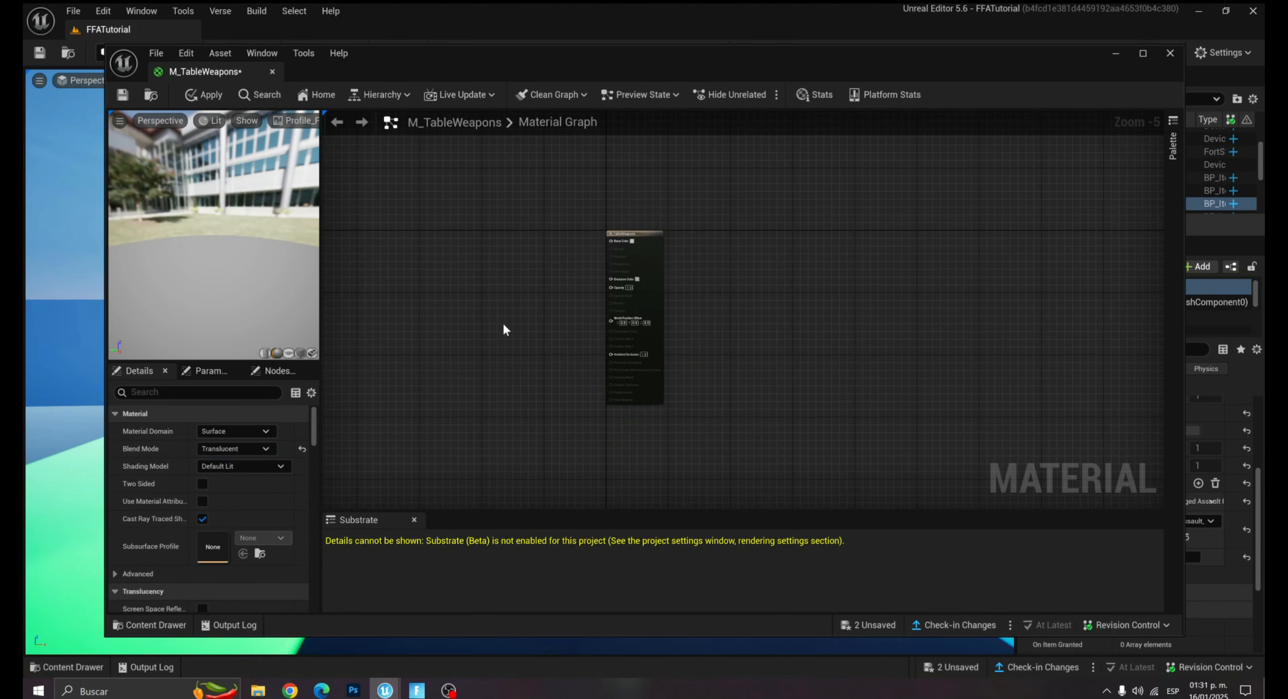
# Add the Tabletxt texture to the material graph and connect its RGB output to Opacity.
pyautogui.hotkey('ctrl', 'space')
pyautogui.moveTo(674, 506); pyautogui.dragTo(514, 238)
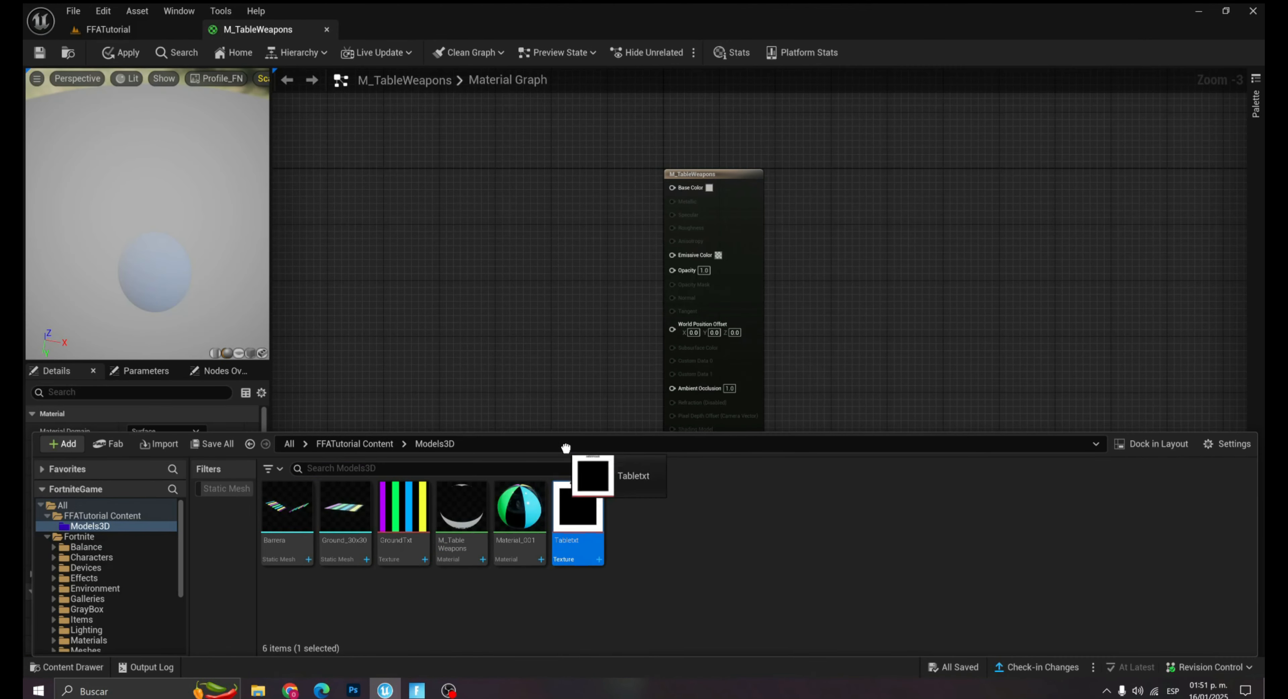
pyautogui.moveTo(567, 448); pyautogui.dragTo(448, 237)
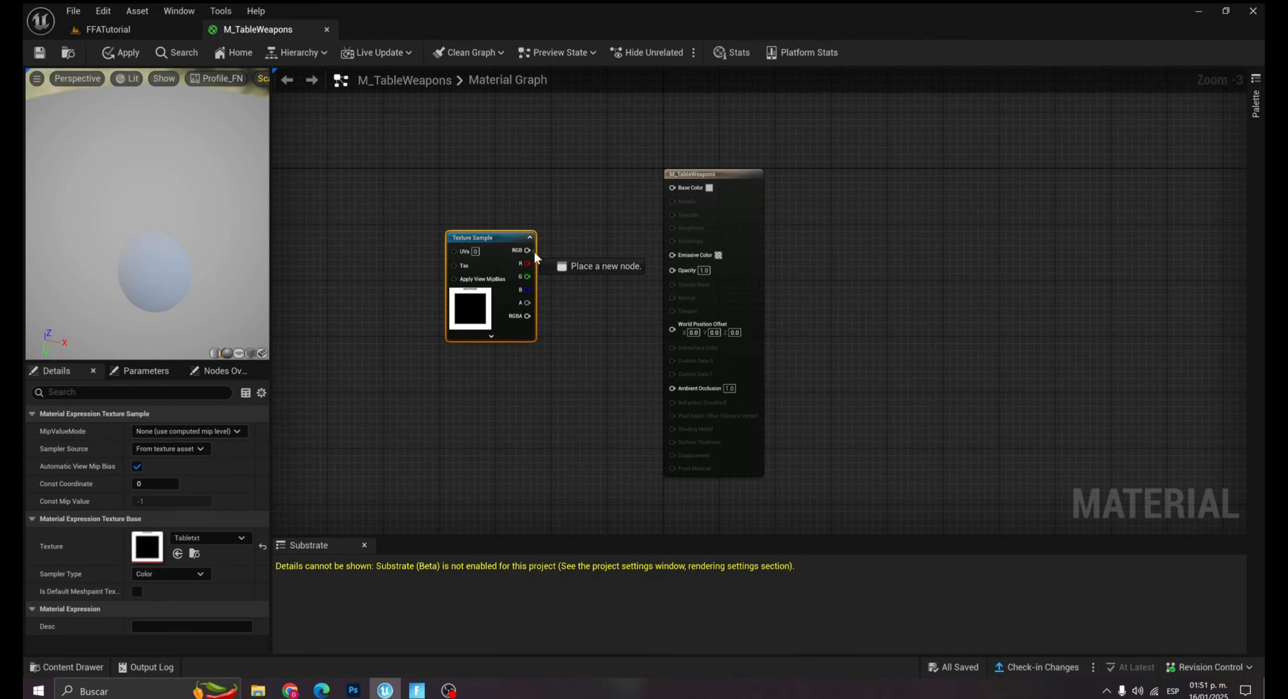
pyautogui.moveTo(673, 273); pyautogui.dragTo(672, 270)
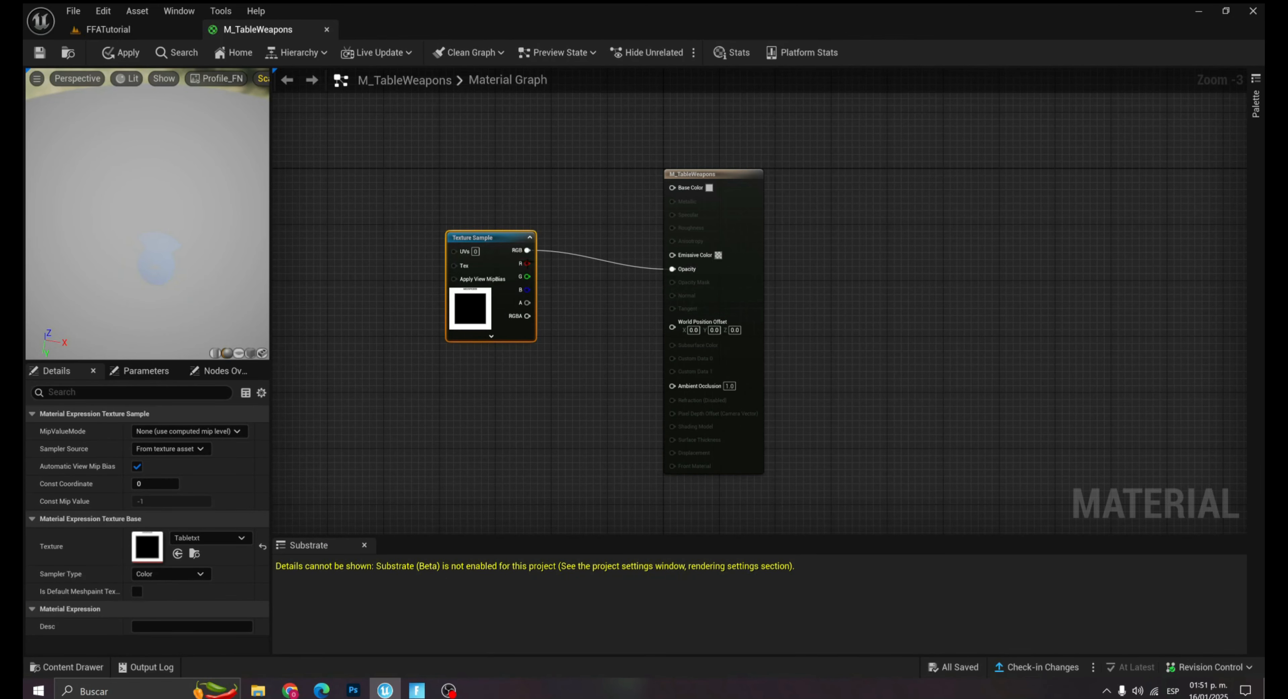
pyautogui.click(390, 271)
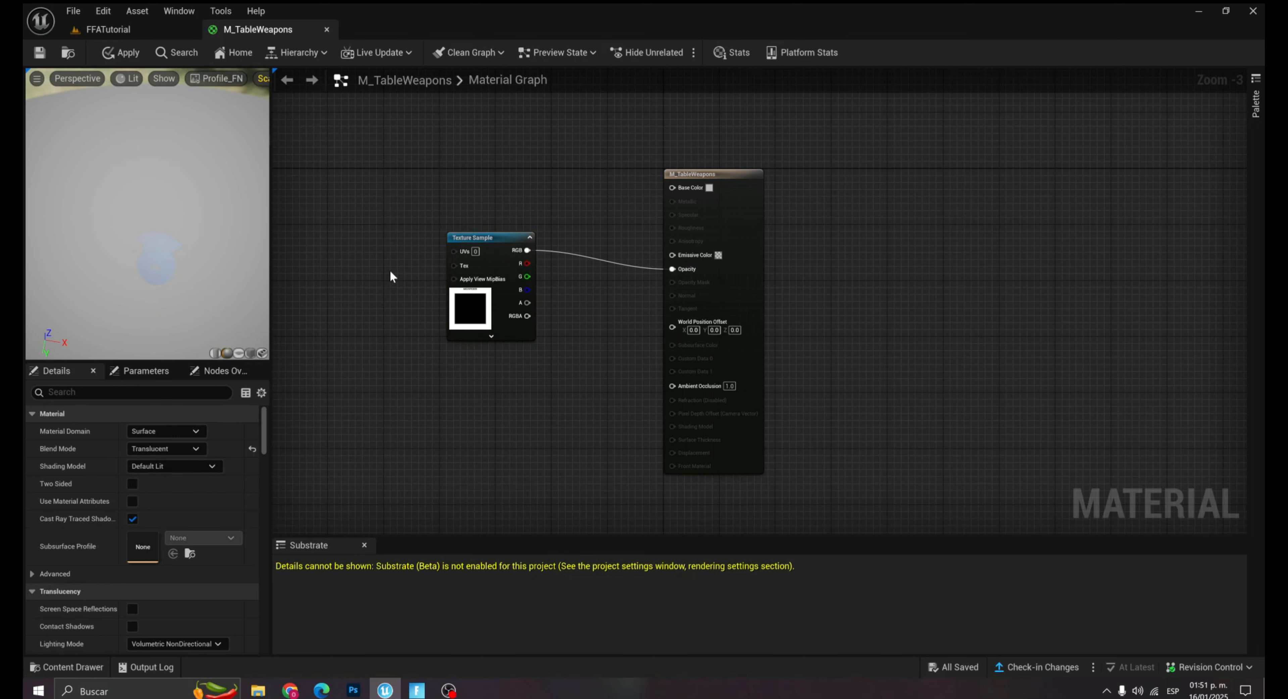
pyautogui.press('p')
pyautogui.click(390, 271)
pyautogui.moveTo(390, 272); pyautogui.dragTo(333, 269)
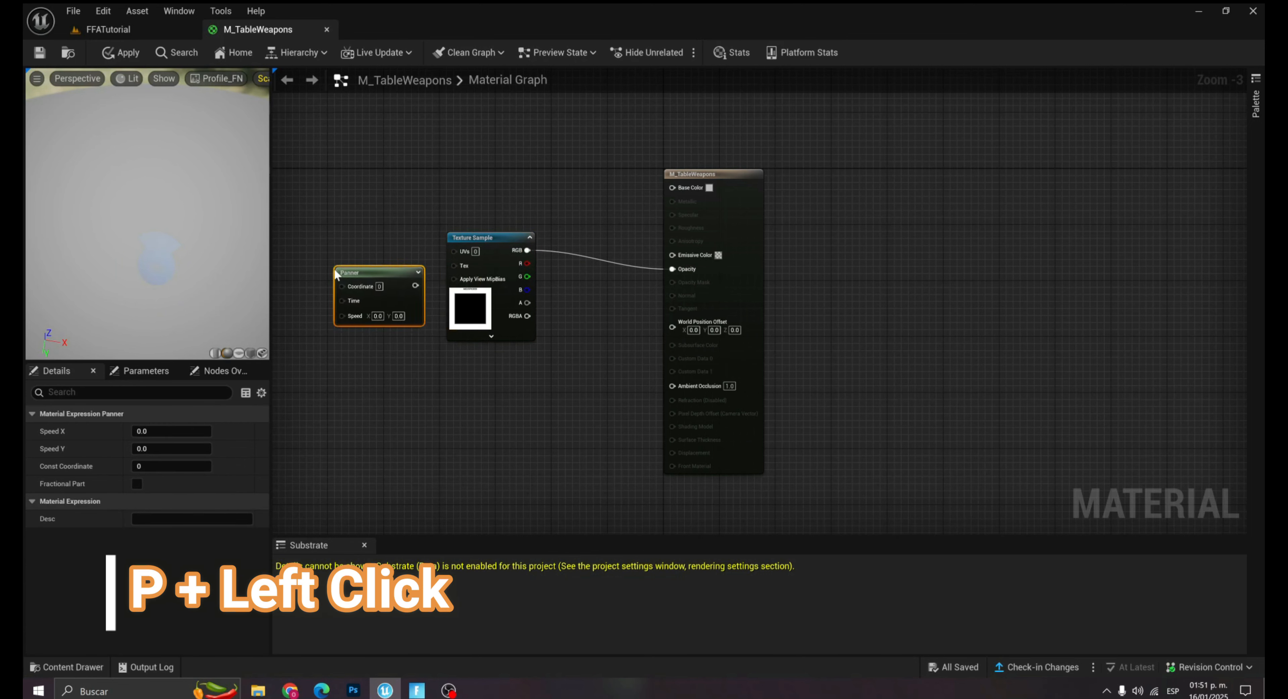
pyautogui.press('Delete')
# Add a Panner node feeding the Texture Sample's UVs, set its Speed X to 0.5 and save the material.
pyautogui.rightClick(335, 274)
pyautogui.write('PANNER')
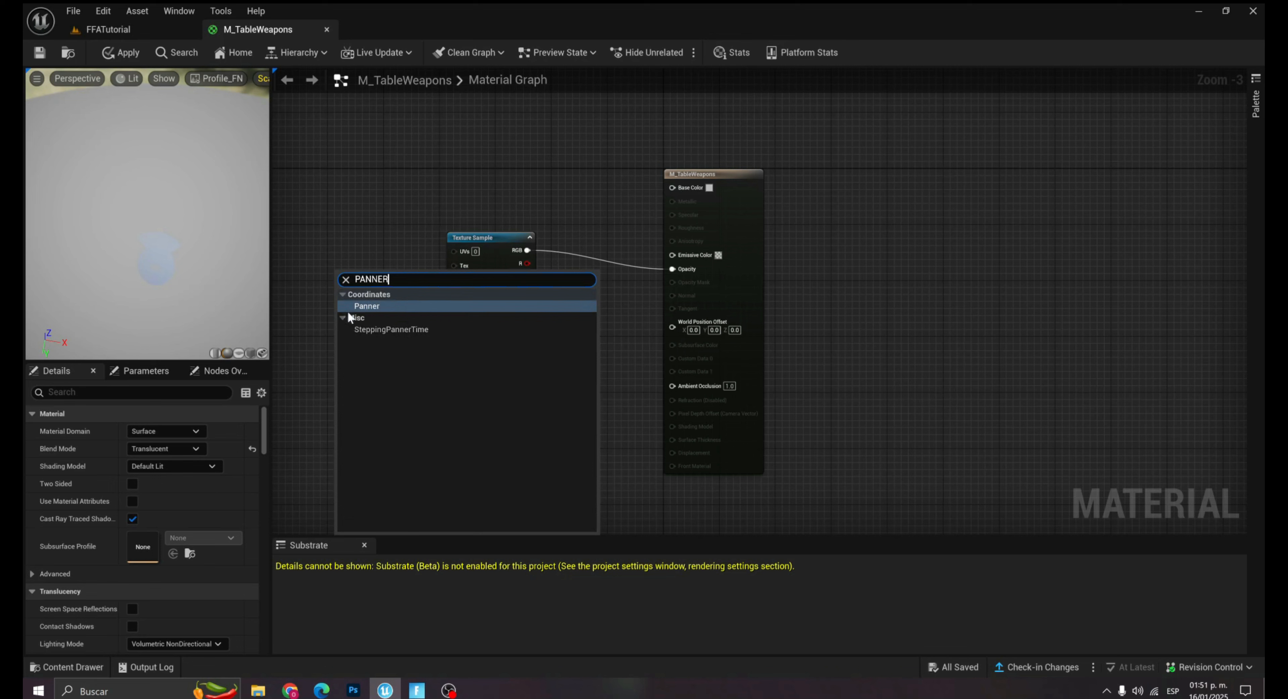
pyautogui.click(367, 307)
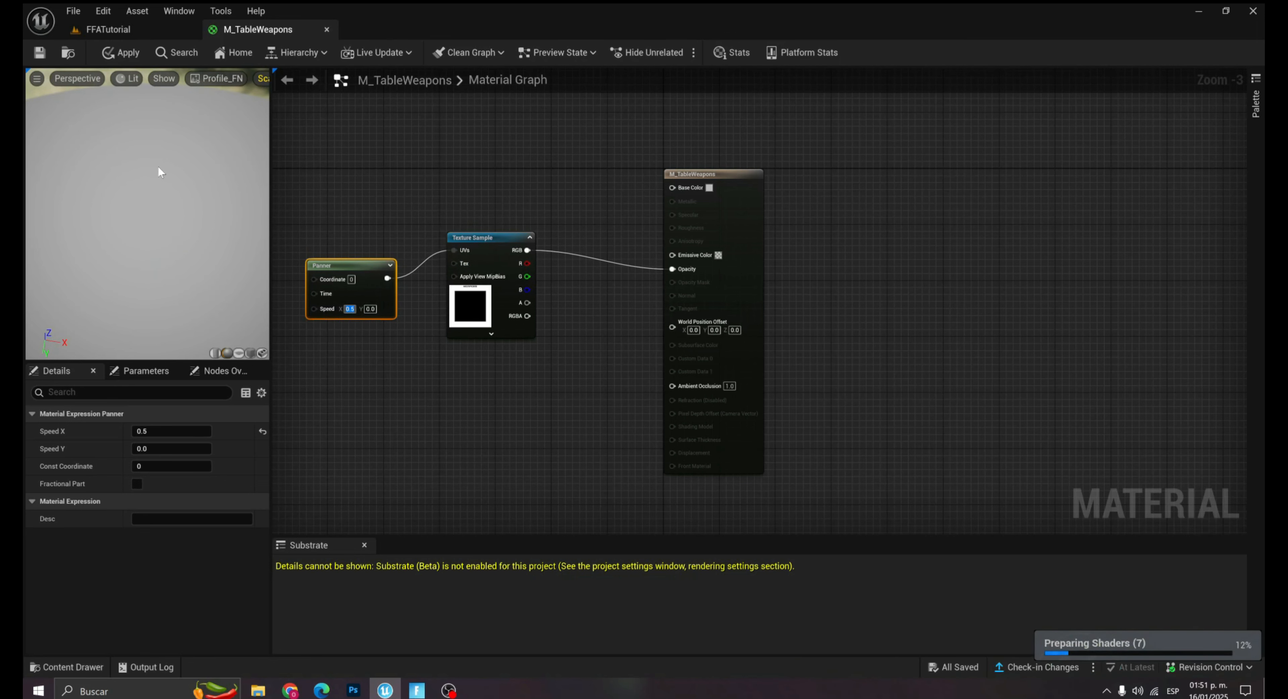
pyautogui.click(40, 52)
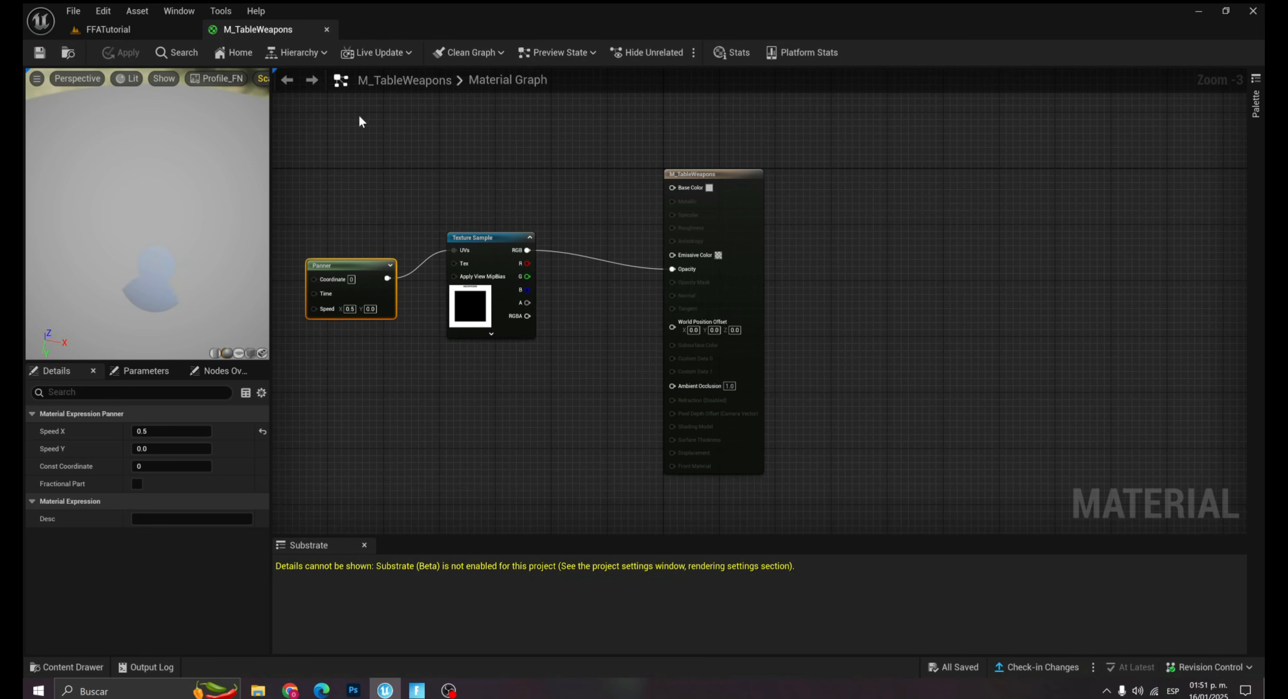
# Add a plane shape to the FFATutorial level and stand it upright facing the view.
pyautogui.click(131, 31)
pyautogui.click(296, 52)
pyautogui.moveTo(331, 121)
pyautogui.click(439, 189)
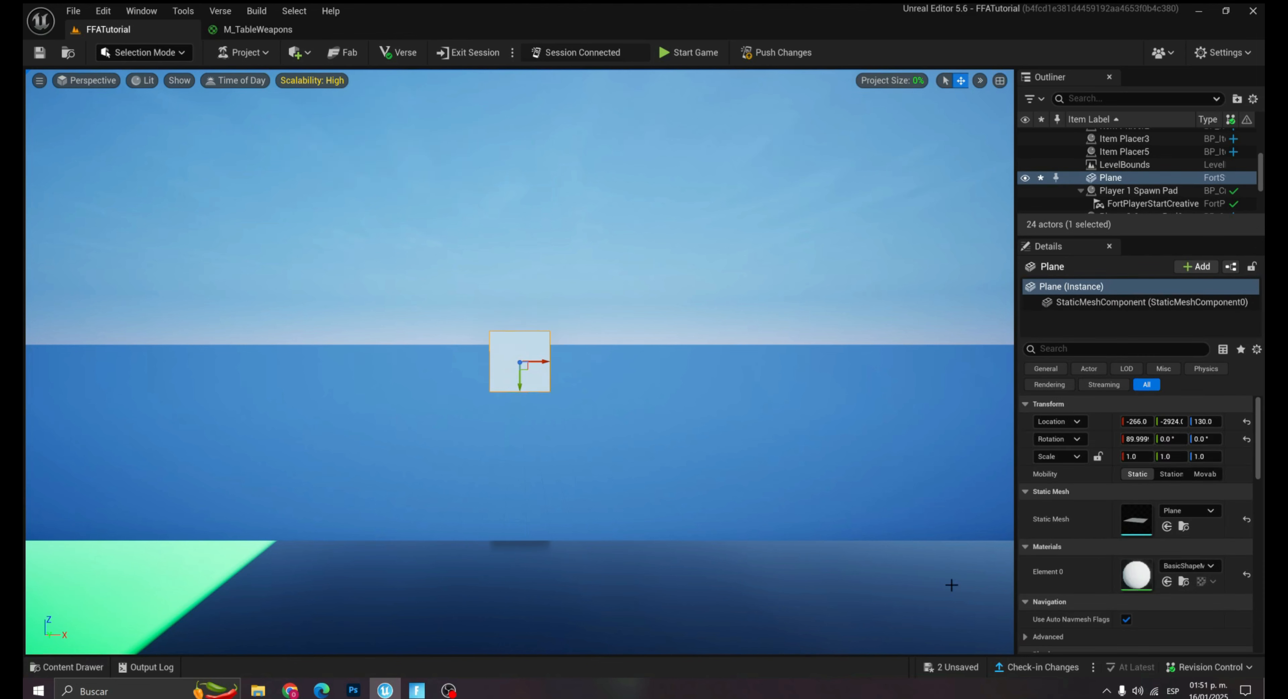
# Scale the plane to 5 in X and Y and apply the M_TableWeapons material to it.
pyautogui.write('30')
pyautogui.press('Tab')
pyautogui.write('30')
pyautogui.press('Return')
pyautogui.click(1150, 456)
pyautogui.write('3')
pyautogui.press('Tab')
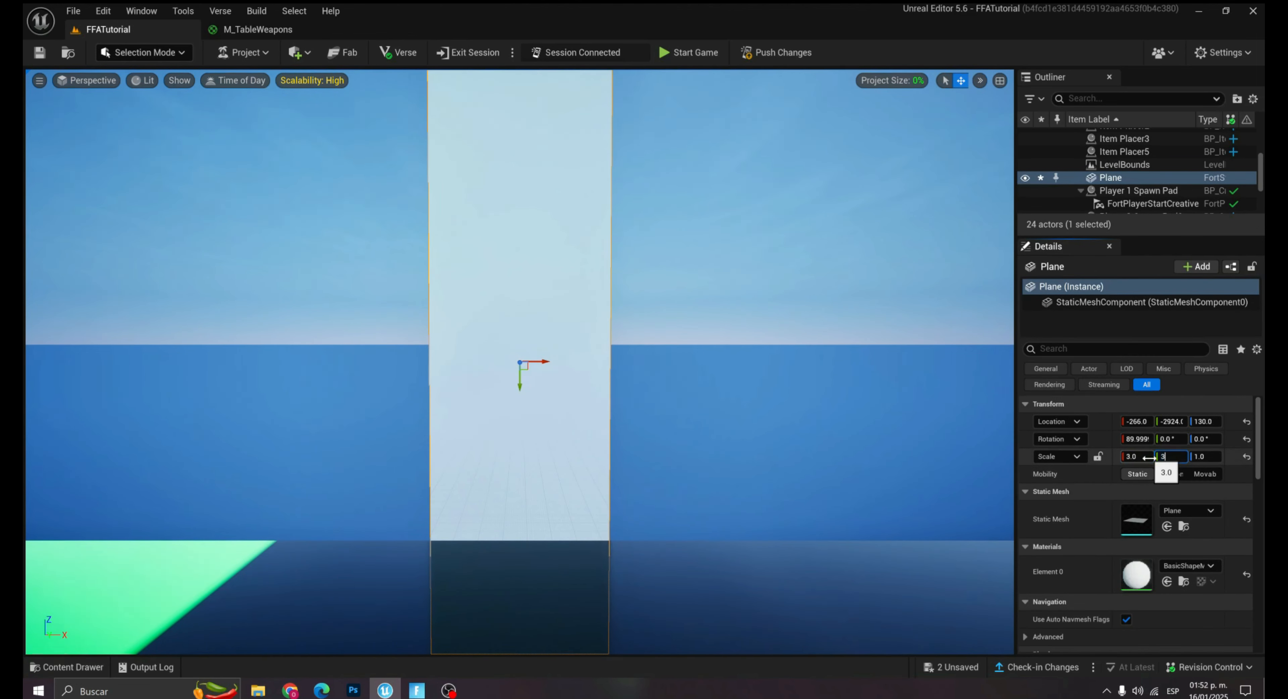
pyautogui.write('5')
pyautogui.press('Return')
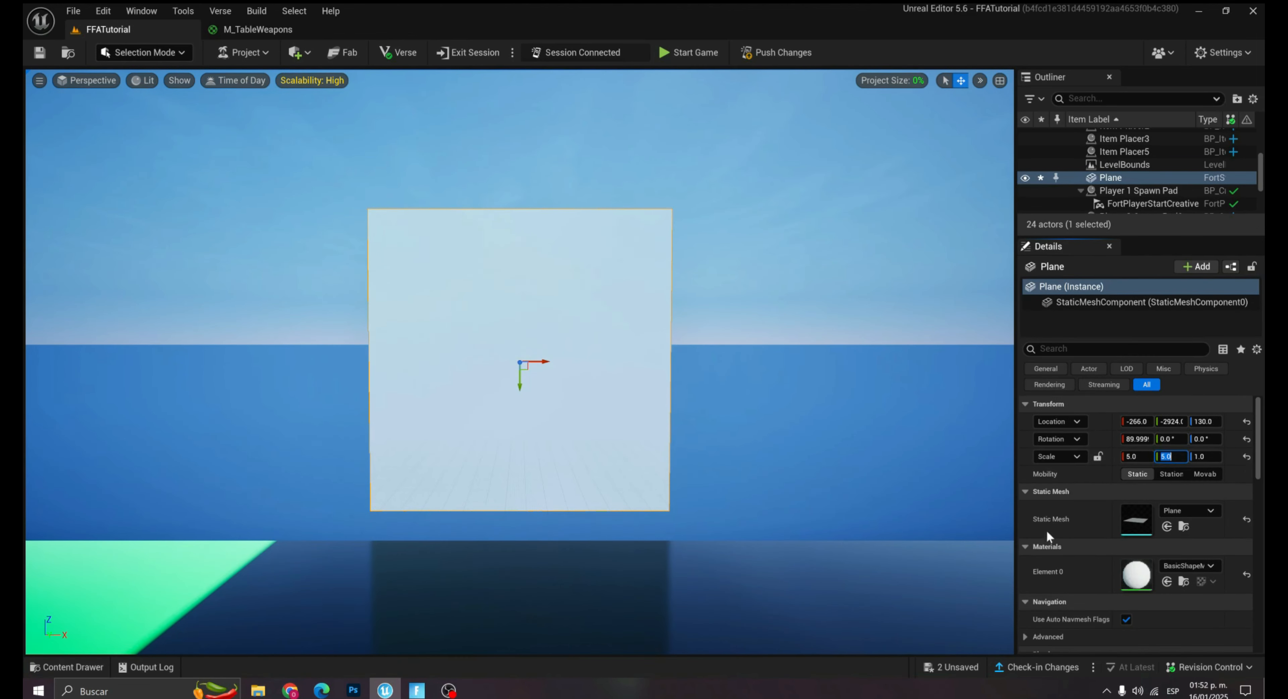
pyautogui.hotkey('ctrl', 'space')
pyautogui.moveTo(478, 501); pyautogui.dragTo(489, 341)
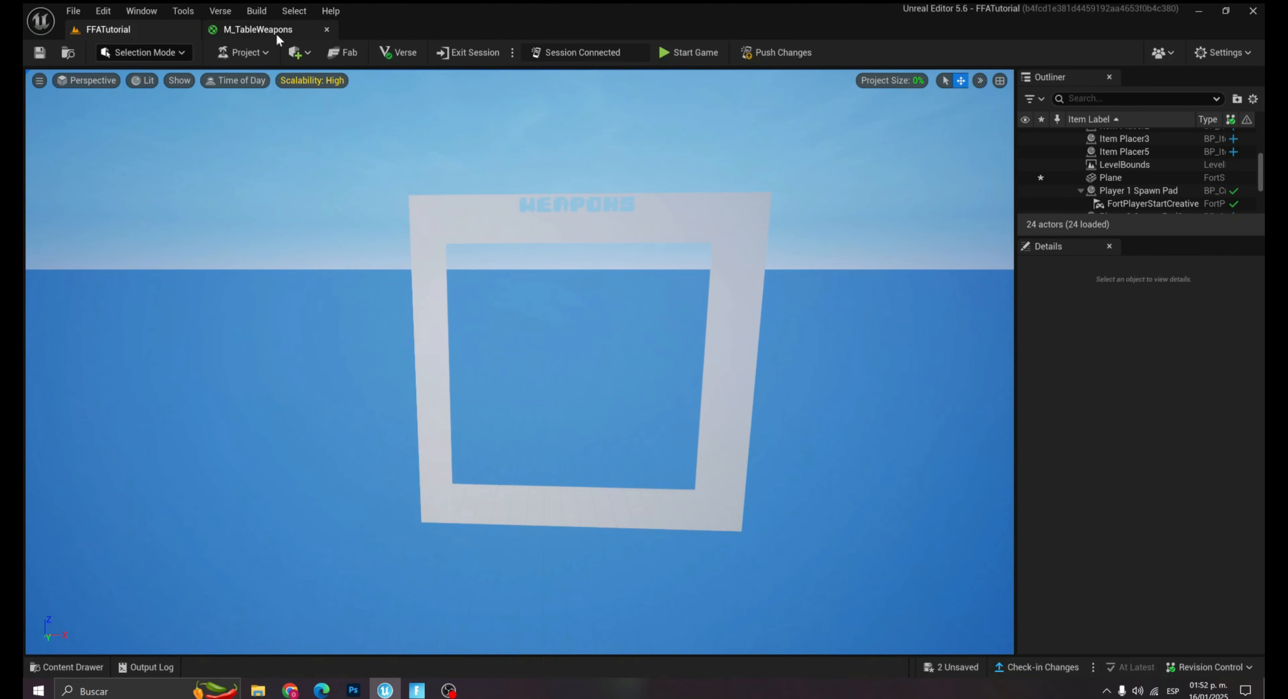
# Make room above the texture sample in M_TableWeapons and add a green vector parameter named Color.
pyautogui.click(257, 28)
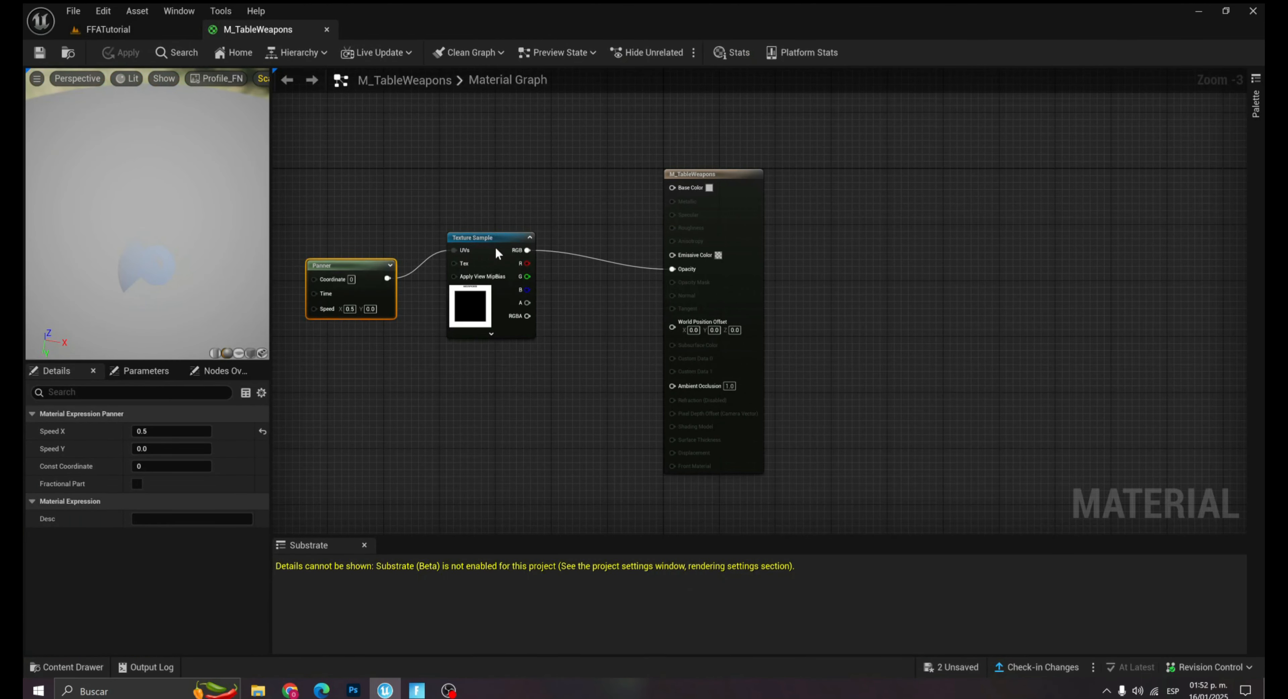
pyautogui.moveTo(497, 253); pyautogui.dragTo(511, 302)
pyautogui.click(495, 163)
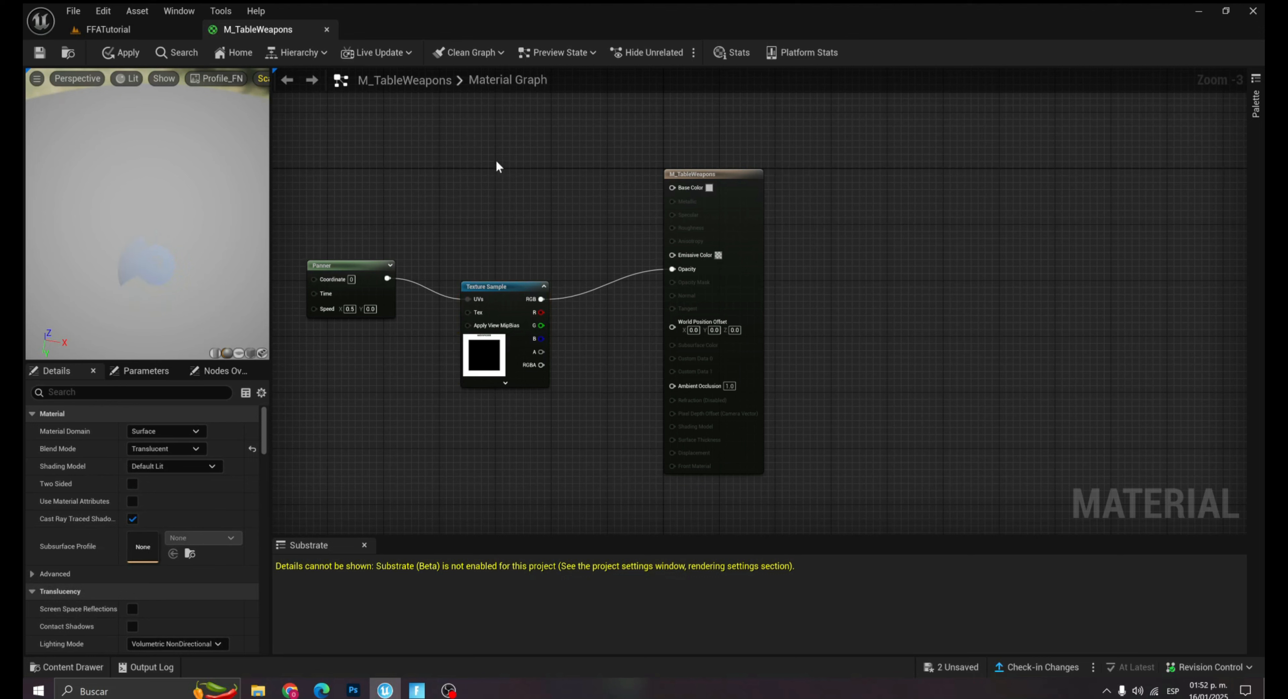
pyautogui.click(497, 167)
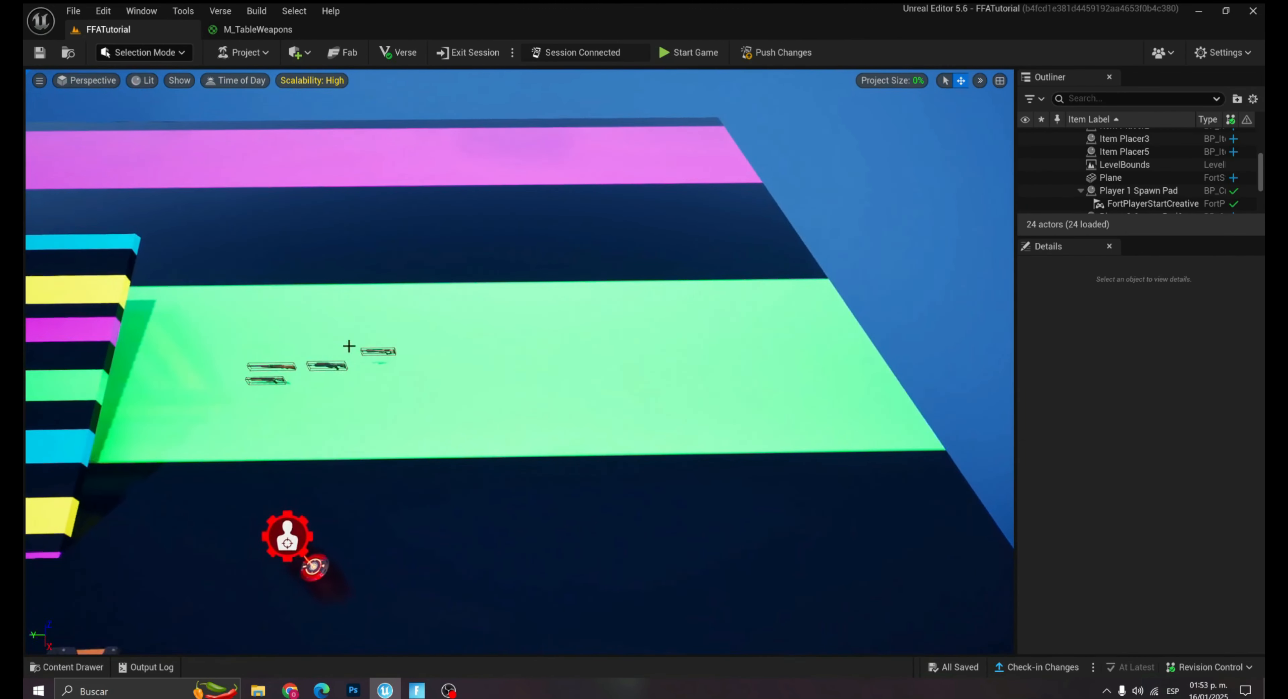
# Move the four item placers onto the dark ground stripe and position the weapons plane behind them at about X -146, Y -2458, Z 280.
pyautogui.click(384, 352)
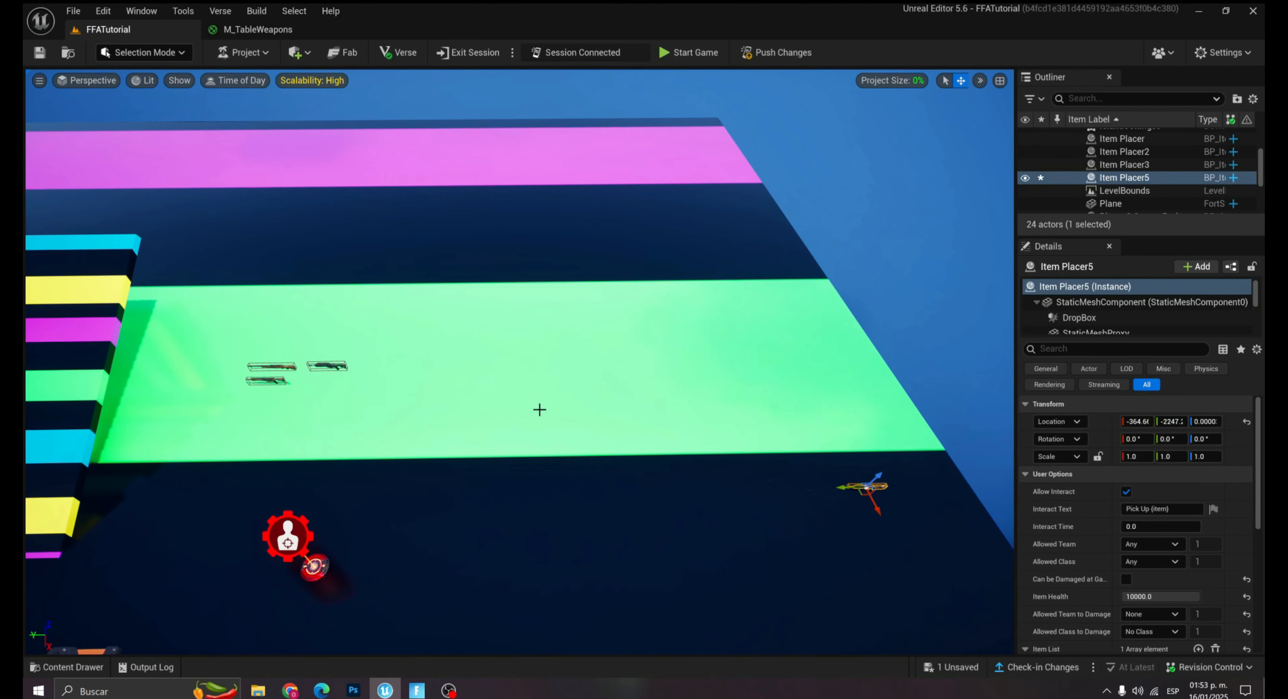
pyautogui.click(291, 354)
pyautogui.click(272, 367)
pyautogui.moveTo(273, 368); pyautogui.dragTo(552, 456)
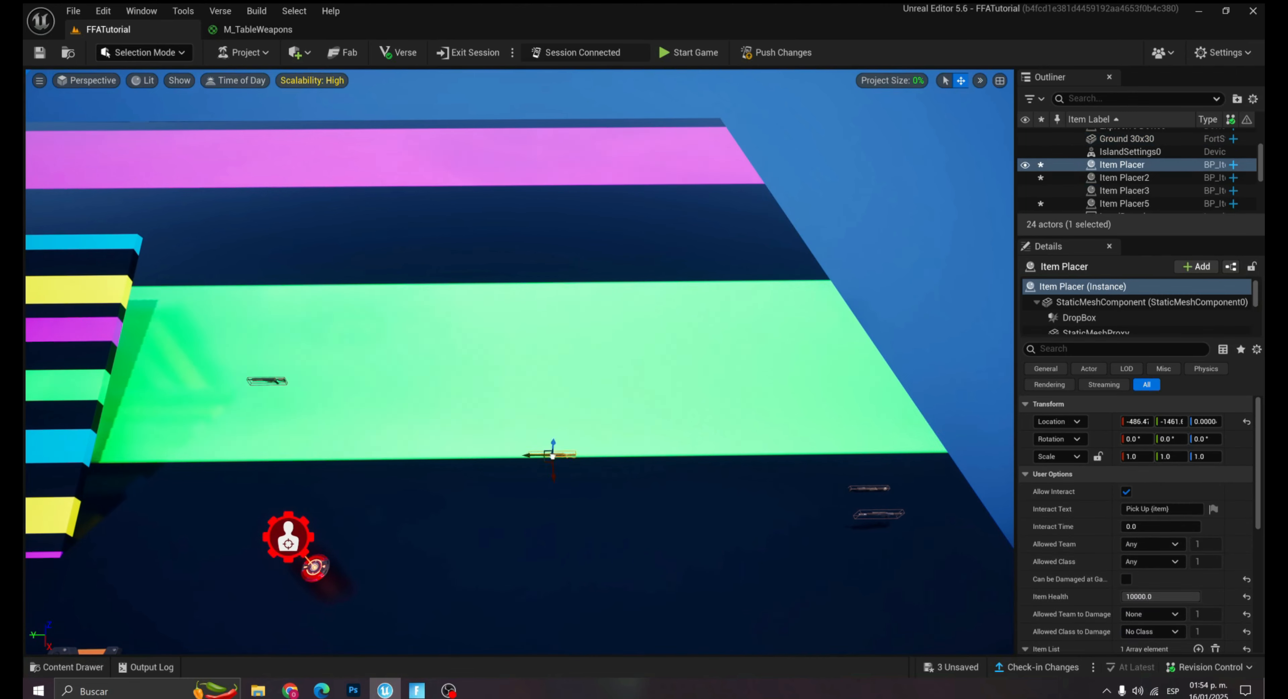
pyautogui.moveTo(273, 381); pyautogui.dragTo(650, 497)
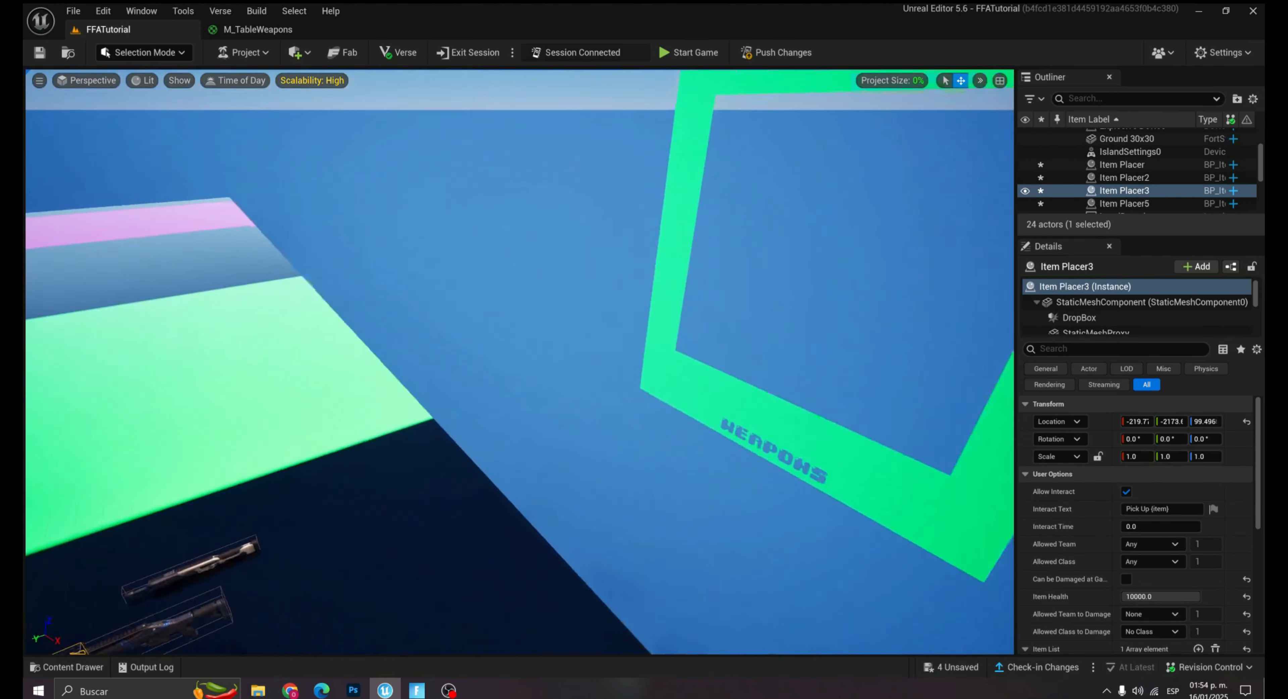
pyautogui.moveTo(670, 330); pyautogui.dragTo(403, 279)
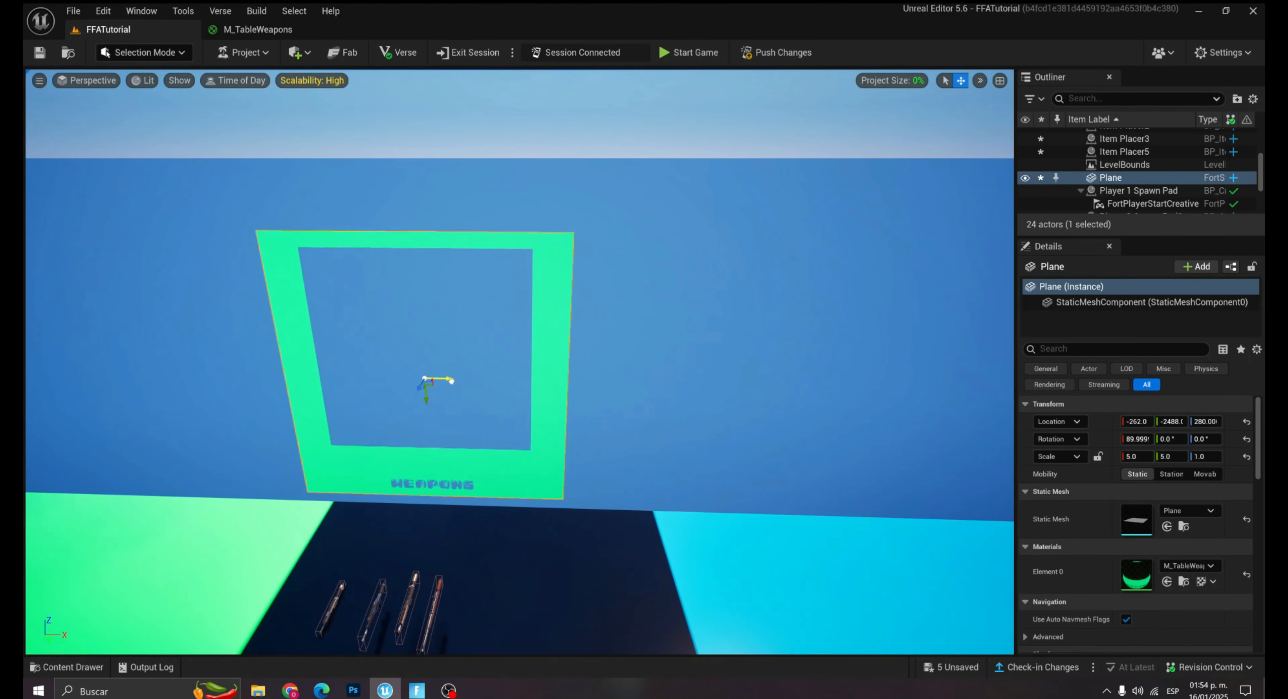
pyautogui.moveTo(431, 376); pyautogui.dragTo(492, 394)
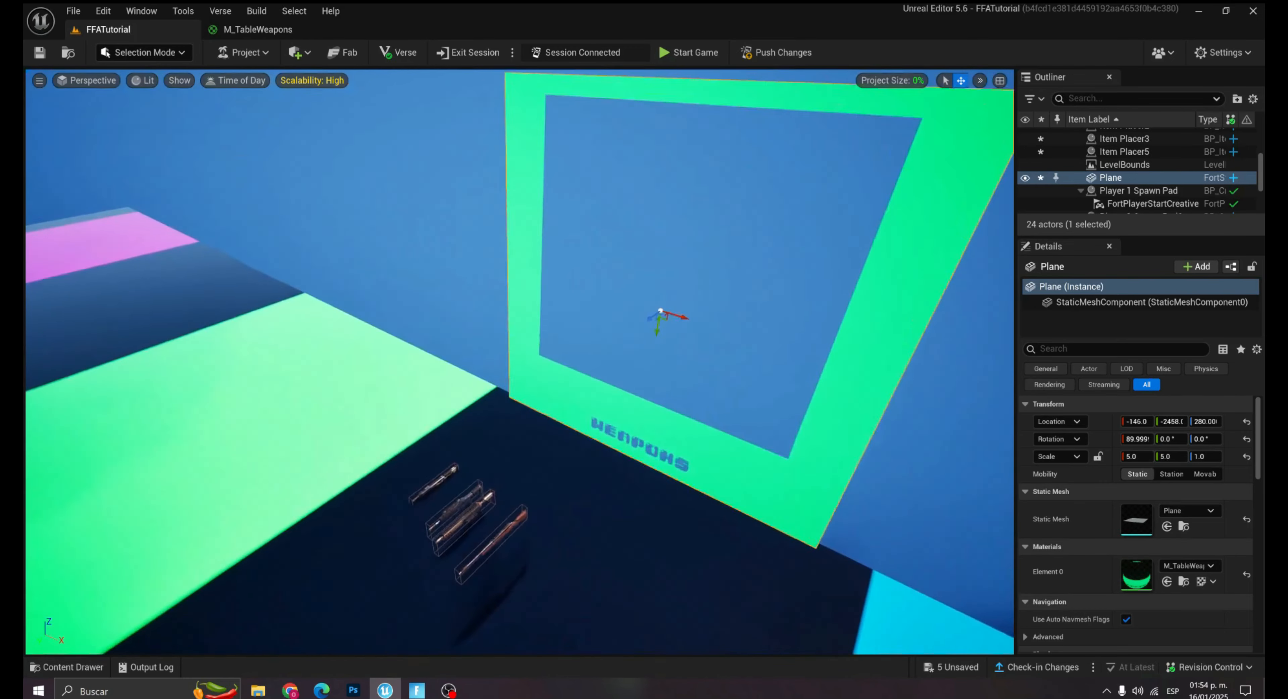
# Turn the first Item Placer 90° and move it against the lower part of the weapons table.
pyautogui.moveTo(520, 359); pyautogui.dragTo(550, 350, button='right')
pyautogui.click(360, 493)
pyautogui.moveTo(360, 515); pyautogui.dragTo(560, 385)
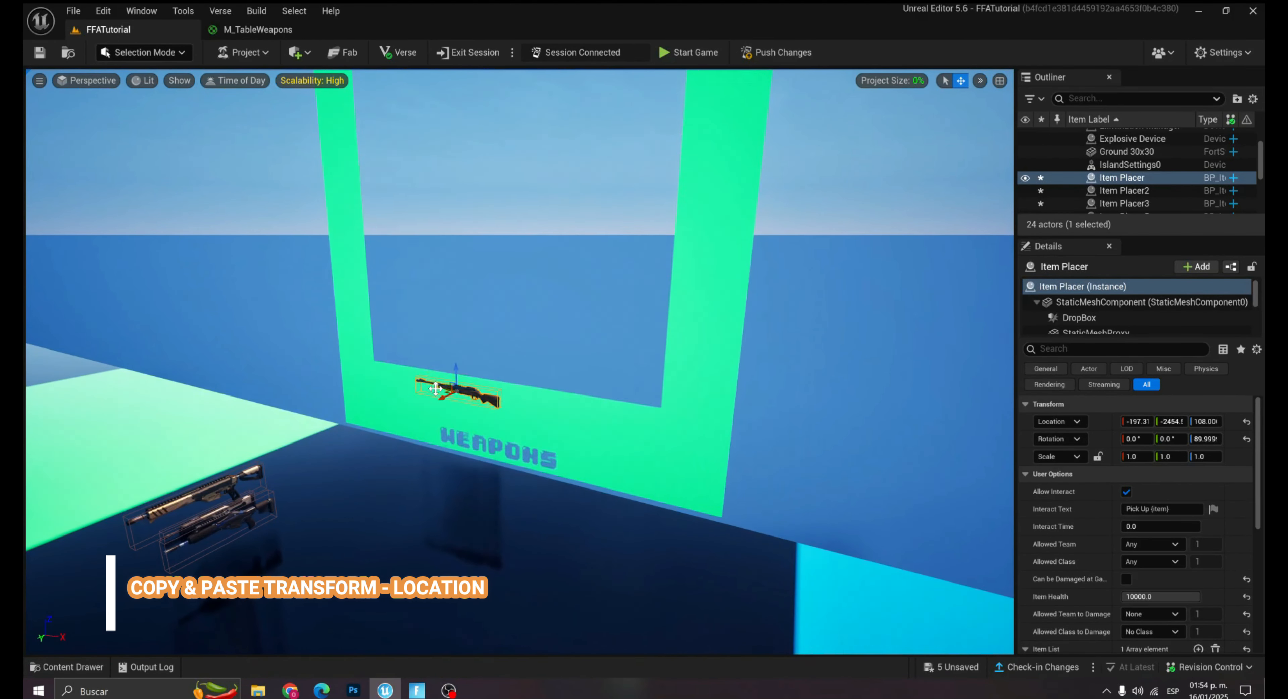
# Paste the first placer's location onto Item Placer2, turn it 90° and shift it along X beside the first weapon.
pyautogui.click(224, 522)
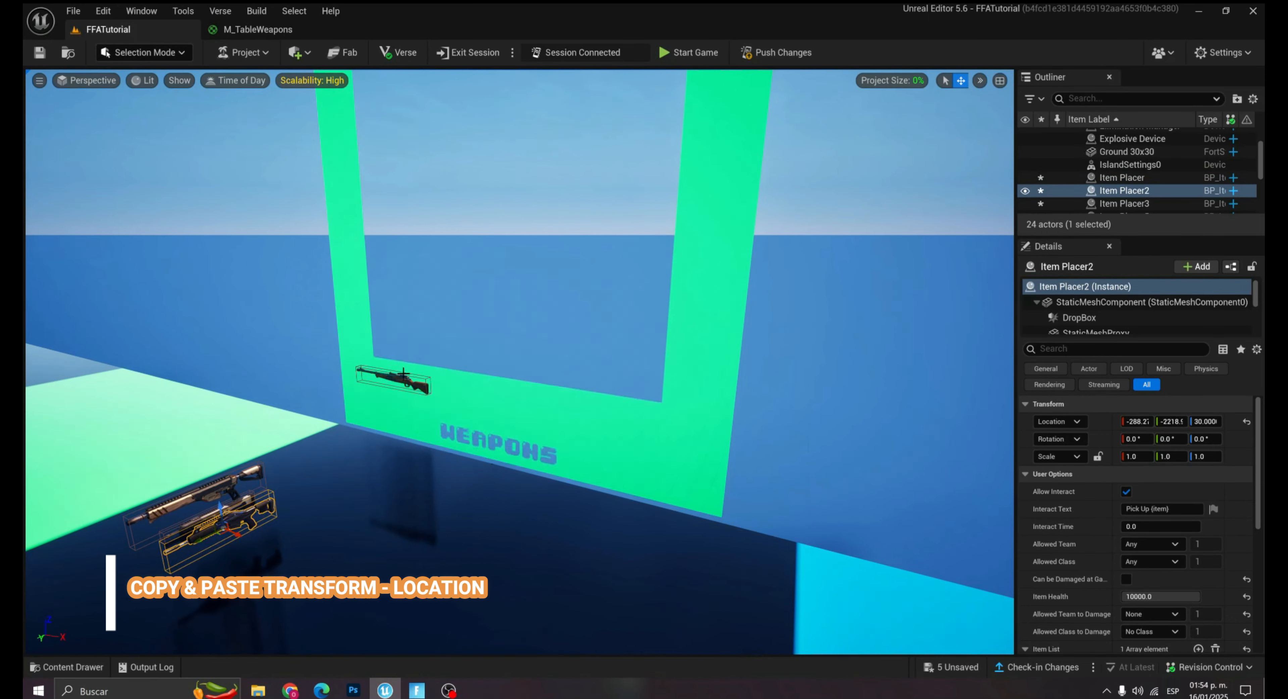
pyautogui.rightClick(1107, 423)
pyautogui.rightClick(1108, 423)
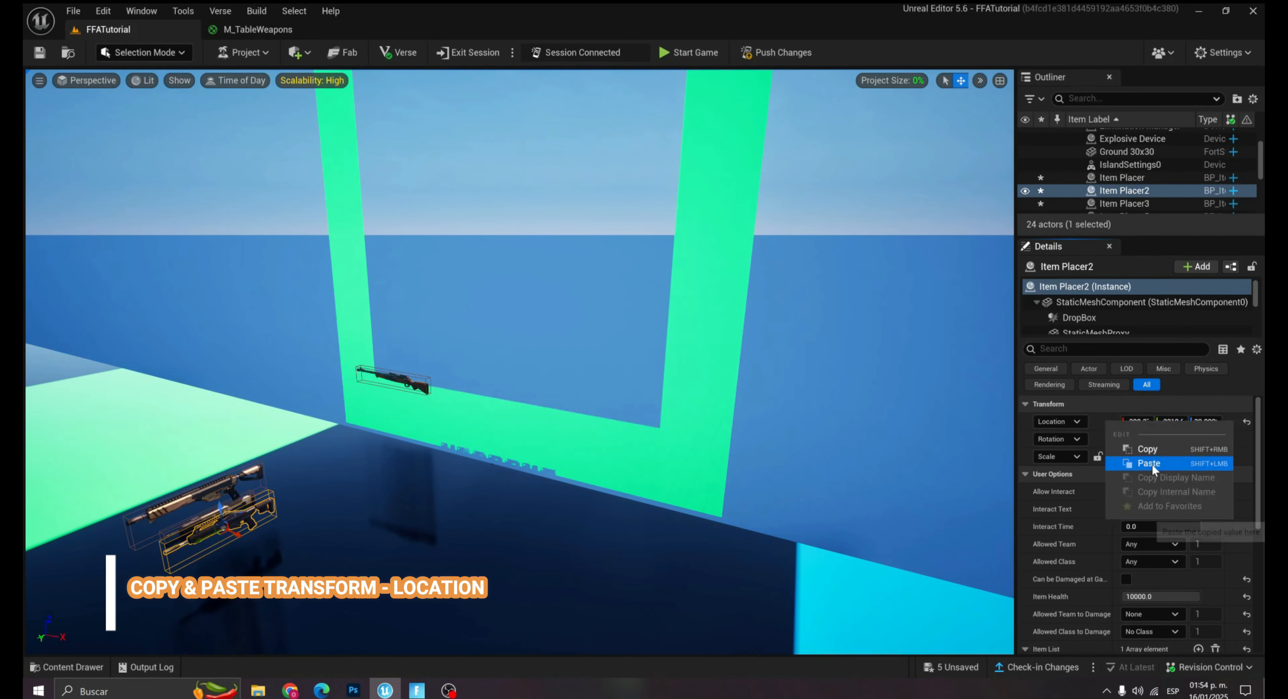
pyautogui.click(1148, 463)
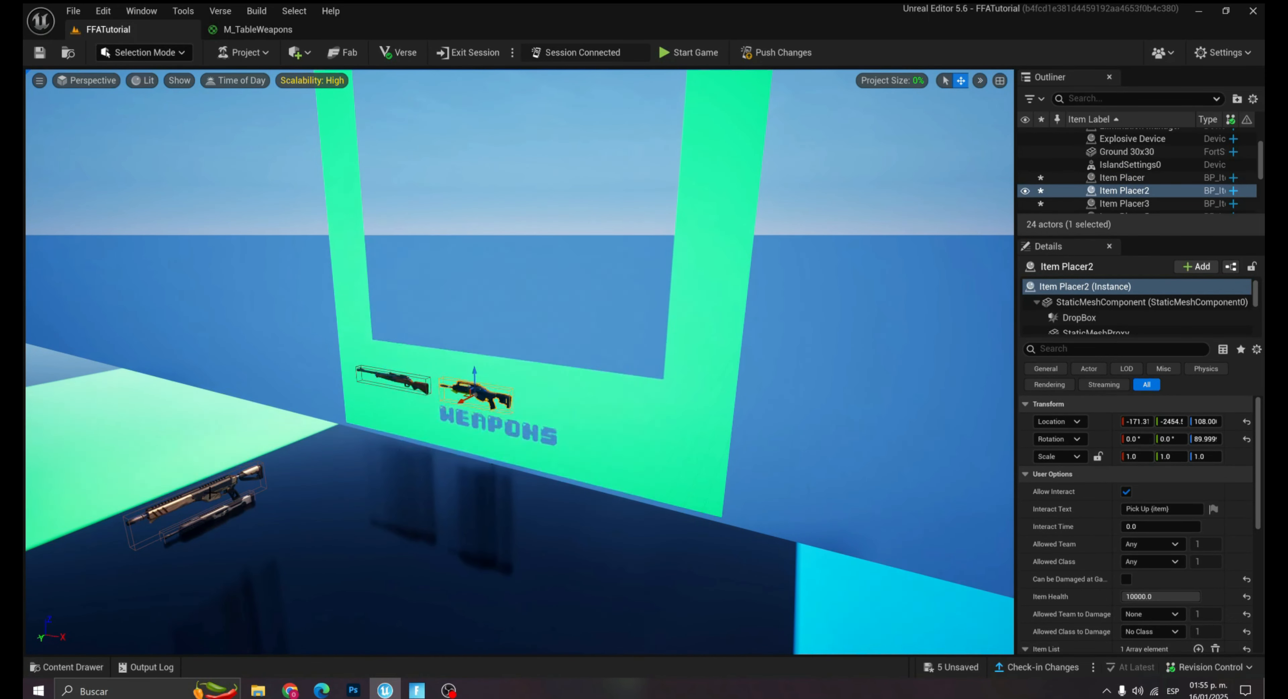
# Paste the copied location onto Item Placer3 and shift it along X to continue the row of weapons.
pyautogui.click(210, 493)
pyautogui.rightClick(1108, 422)
pyautogui.click(1149, 464)
pyautogui.moveTo(376, 382); pyautogui.dragTo(551, 413)
# Paste the copied location onto Item Placer5, rotate it to match and move it to the end of the weapon row.
pyautogui.click(210, 517)
pyautogui.rightClick(1106, 425)
pyautogui.click(1149, 463)
pyautogui.press('e')
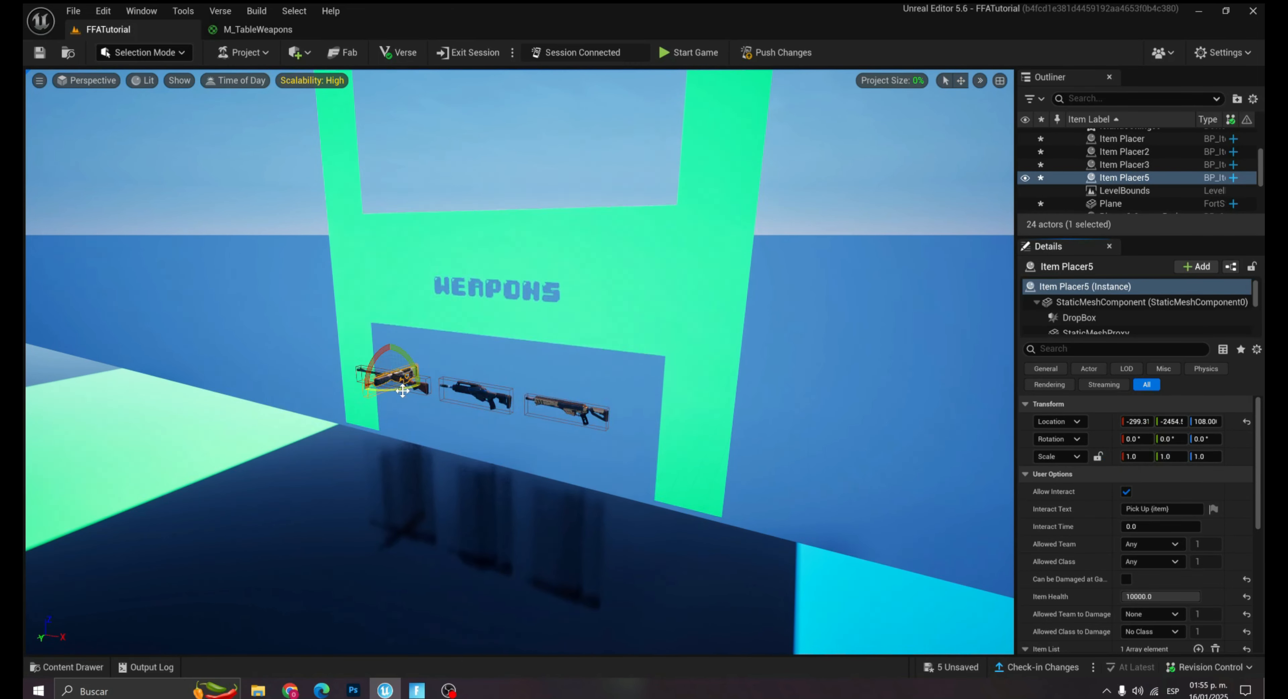
pyautogui.press('w')
pyautogui.moveTo(383, 379); pyautogui.dragTo(636, 427)
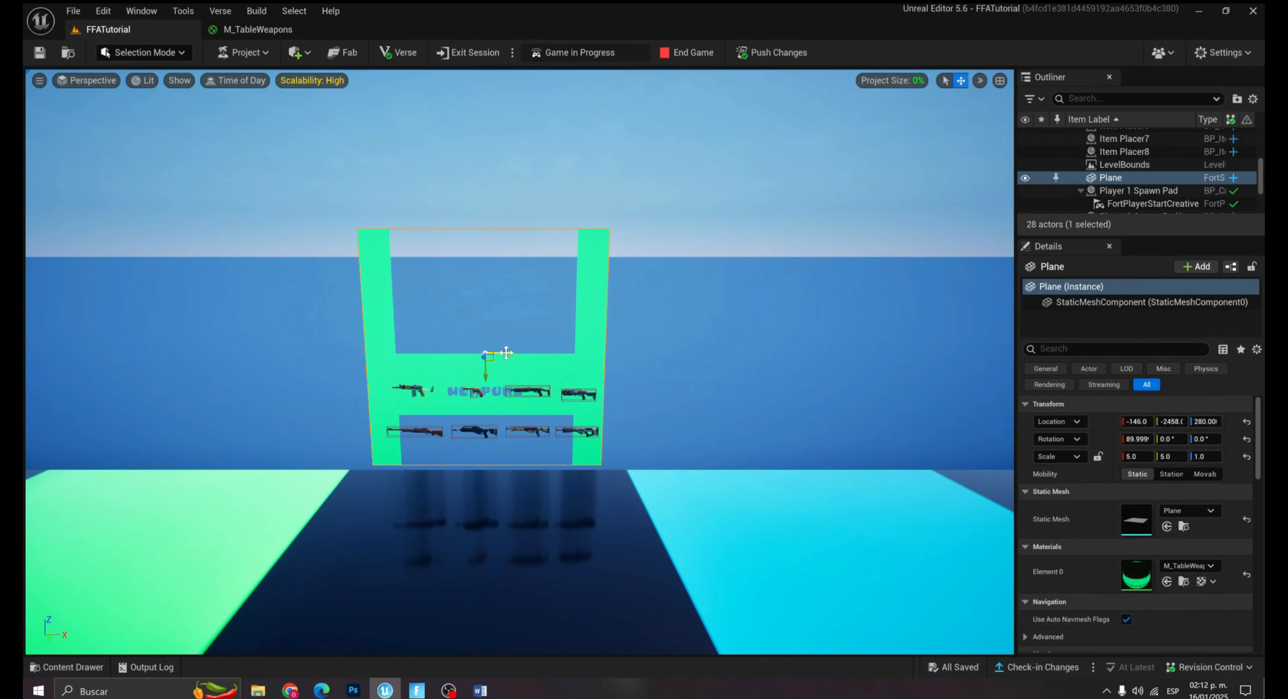
# Duplicate the weapons plane beside the original at X 384 and create a material instance from M_TableWeapons.
pyautogui.keyDown('alt'); pyautogui.moveTo(506, 352); pyautogui.dragTo(739, 352); pyautogui.keyUp('alt')
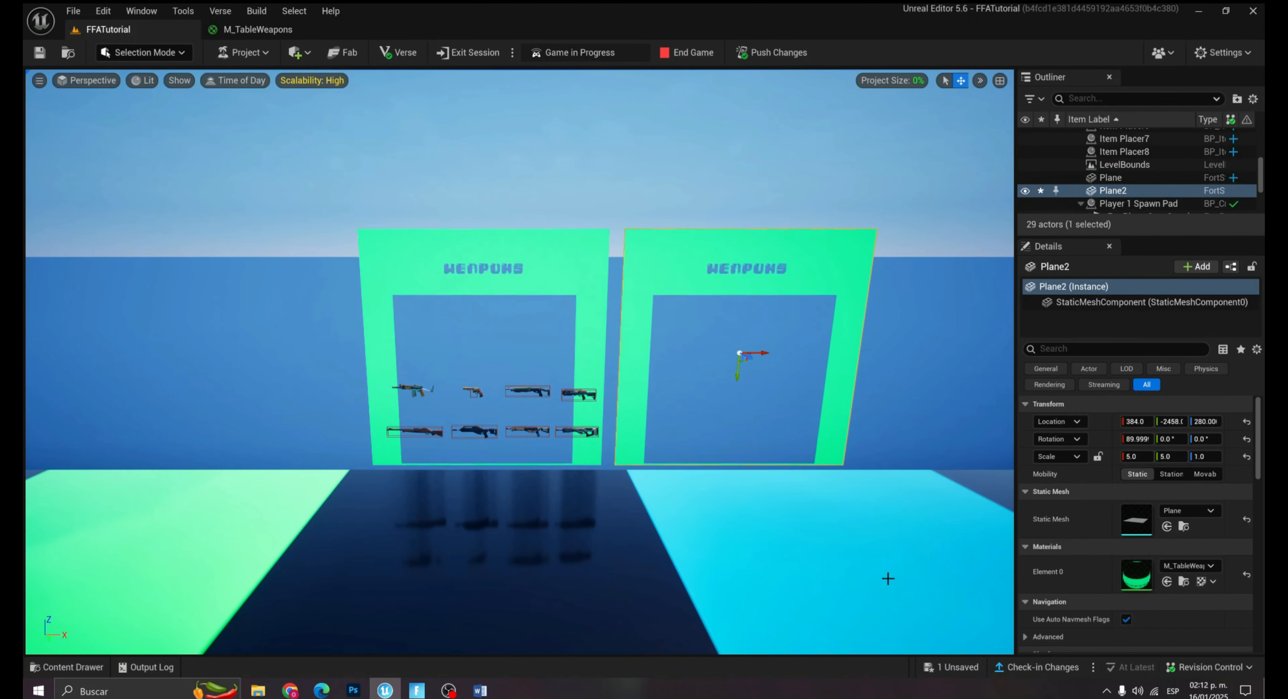
pyautogui.click(1184, 580)
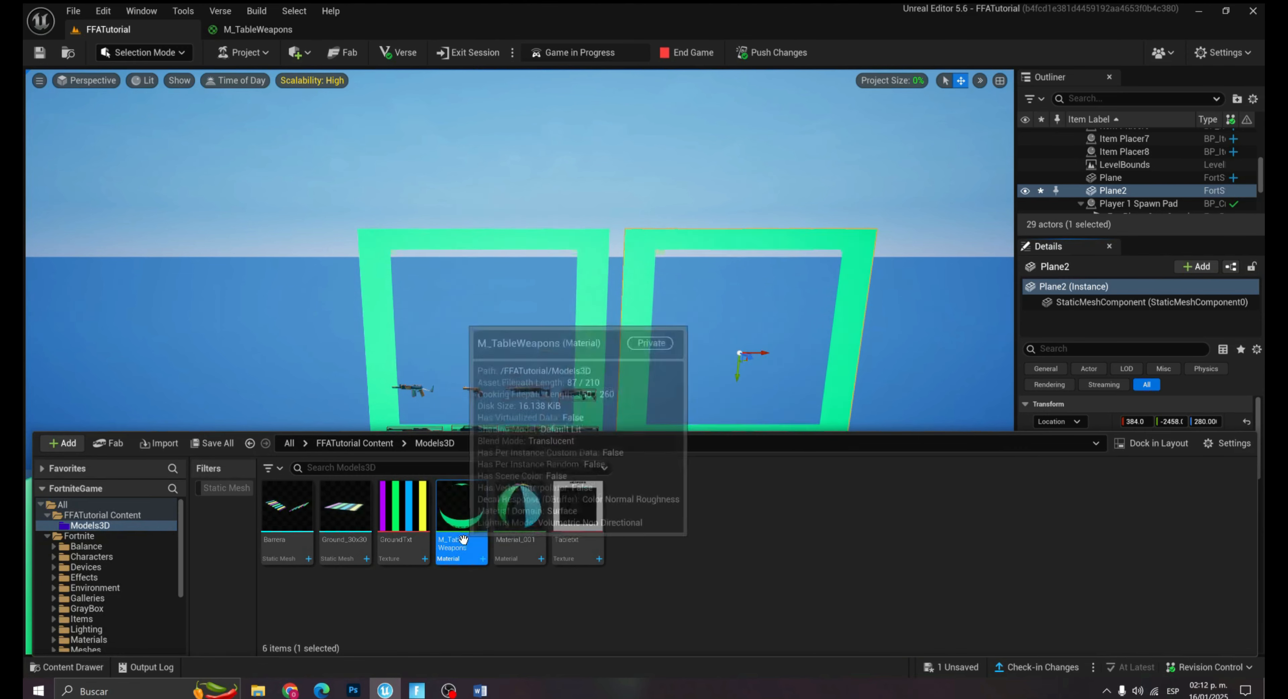
pyautogui.rightClick(449, 510)
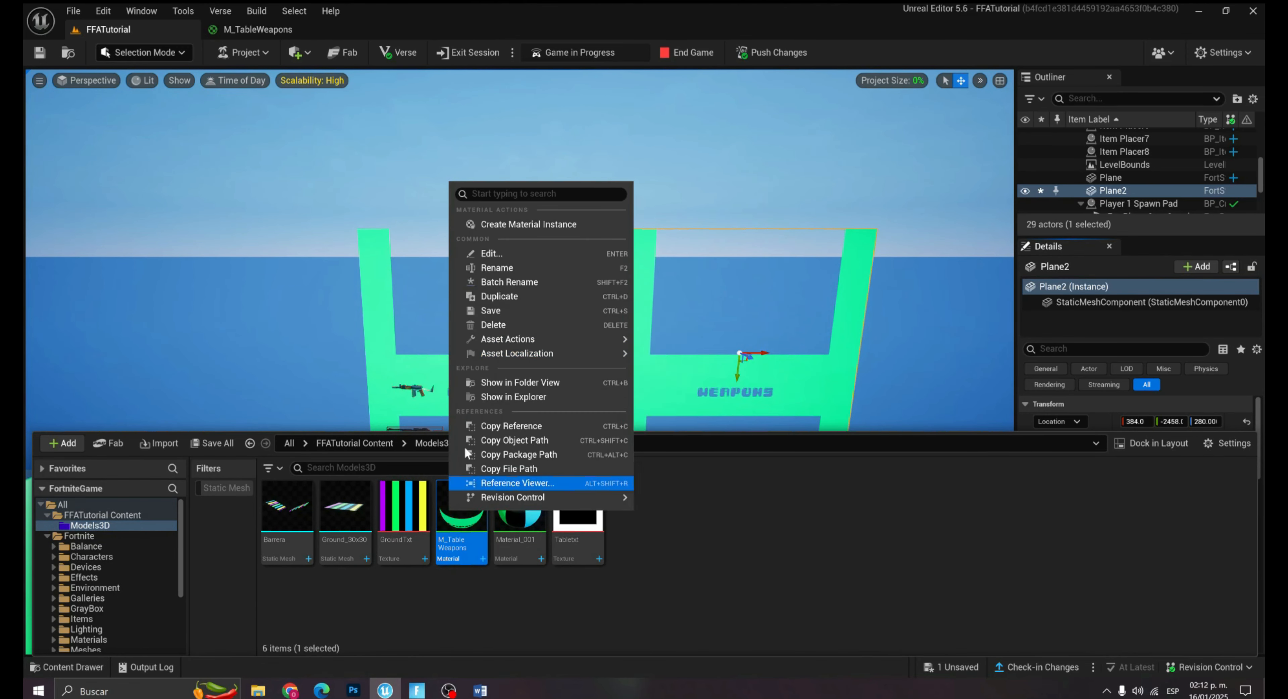
pyautogui.click(509, 224)
pyautogui.press('Return')
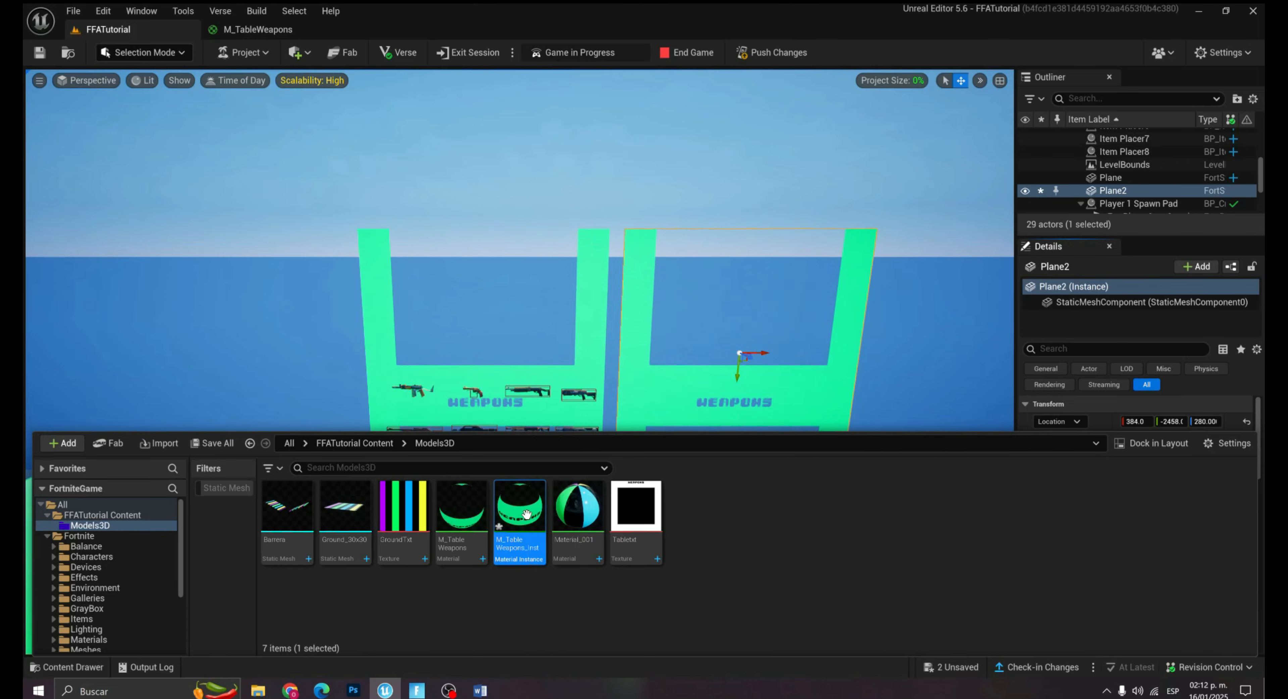
# Override the Color parameter of M_TableWeapons_Inst with a blue-violet (R 0.177, G 0.195, B 1.0) and save the instance.
pyautogui.doubleClick(527, 515)
pyautogui.click(901, 140)
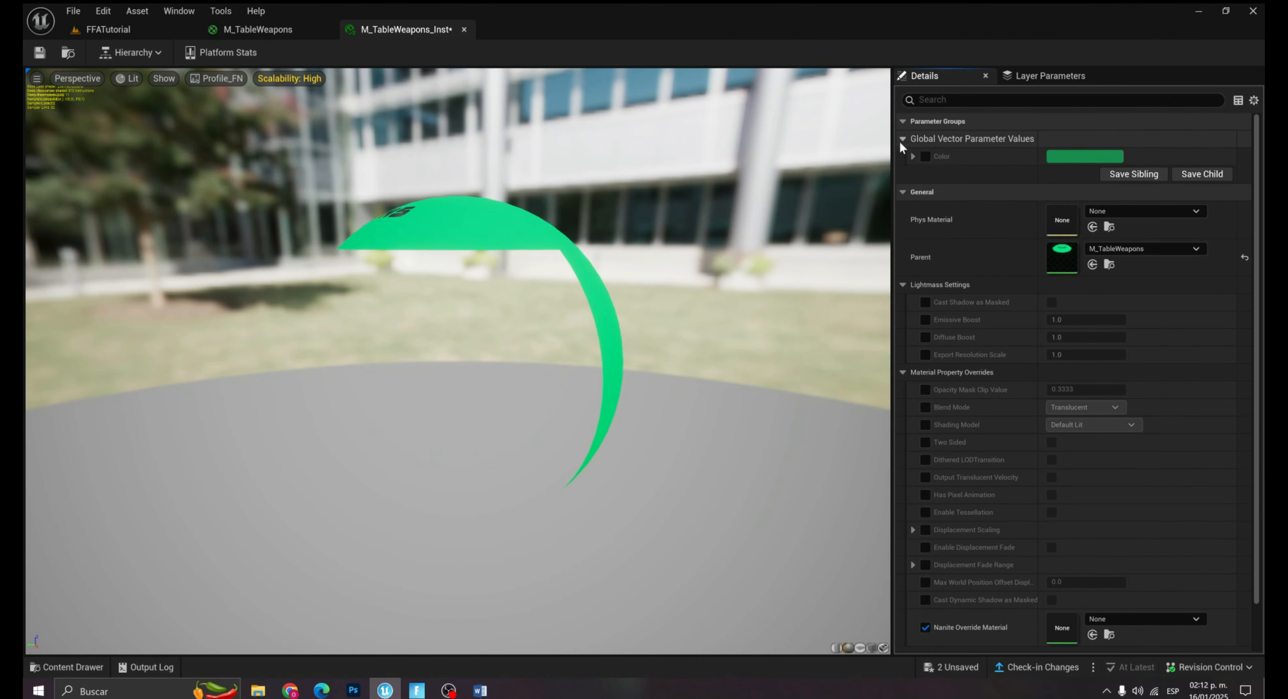
pyautogui.click(925, 156)
pyautogui.click(913, 156)
pyautogui.click(1084, 156)
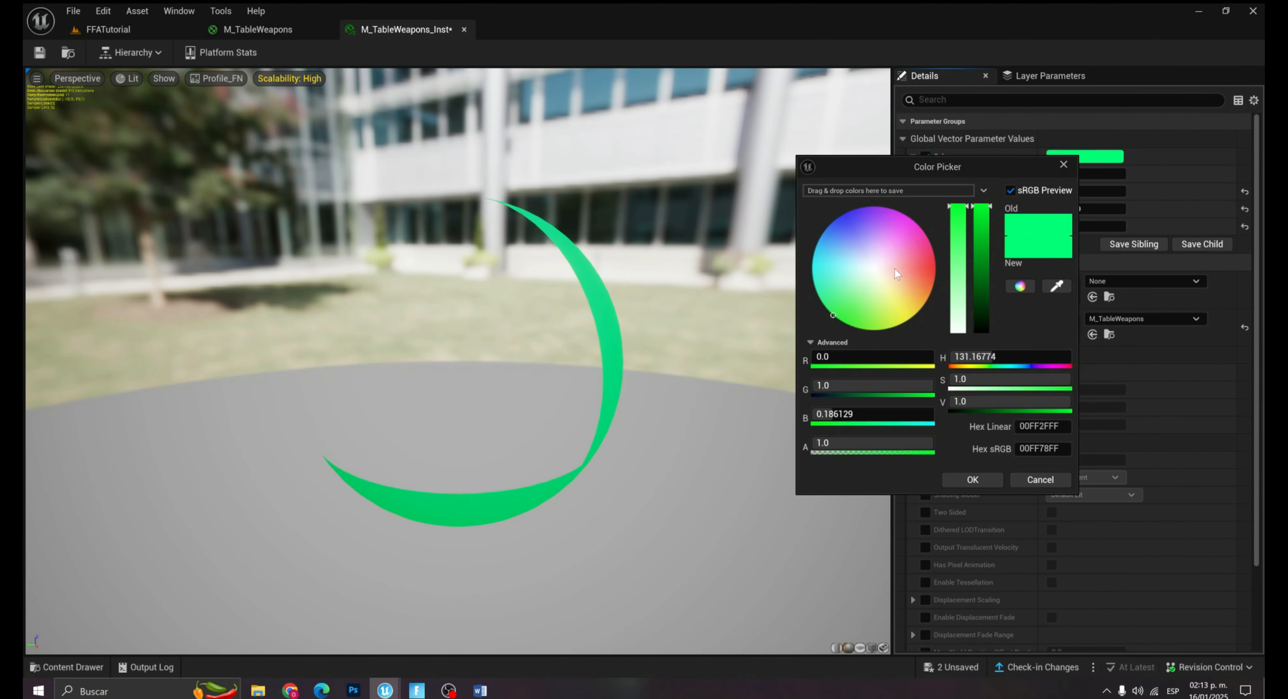
pyautogui.click(879, 255)
pyautogui.click(1091, 160)
pyautogui.click(861, 233)
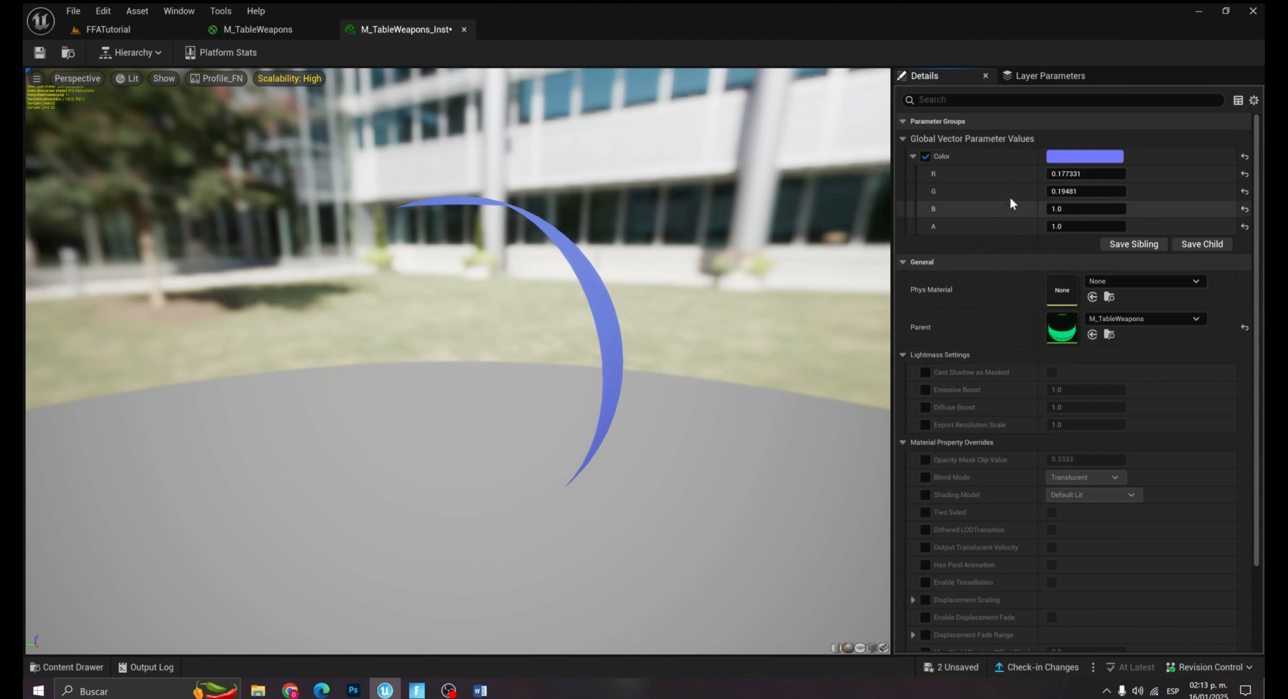
pyautogui.click(39, 52)
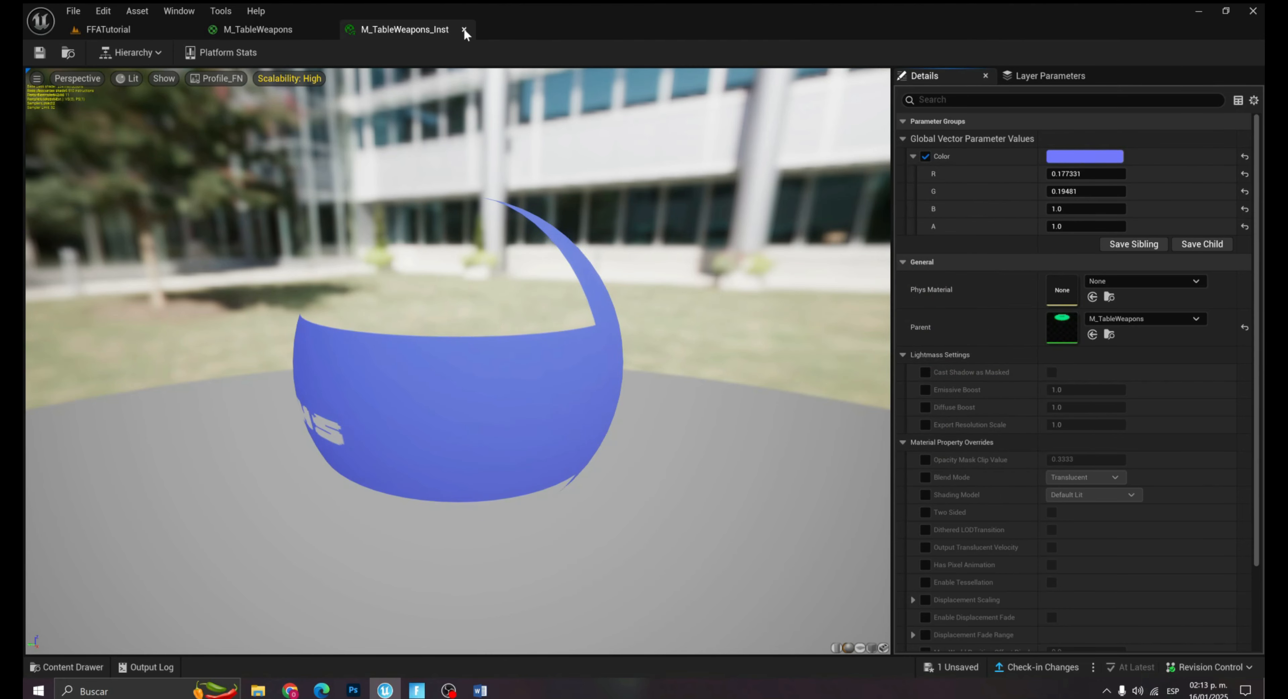
# Close both material editors and apply M_TableWeapons_Inst to the duplicated plane.
pyautogui.click(463, 28)
pyautogui.click(326, 29)
pyautogui.hotkey('ctrl', 'space')
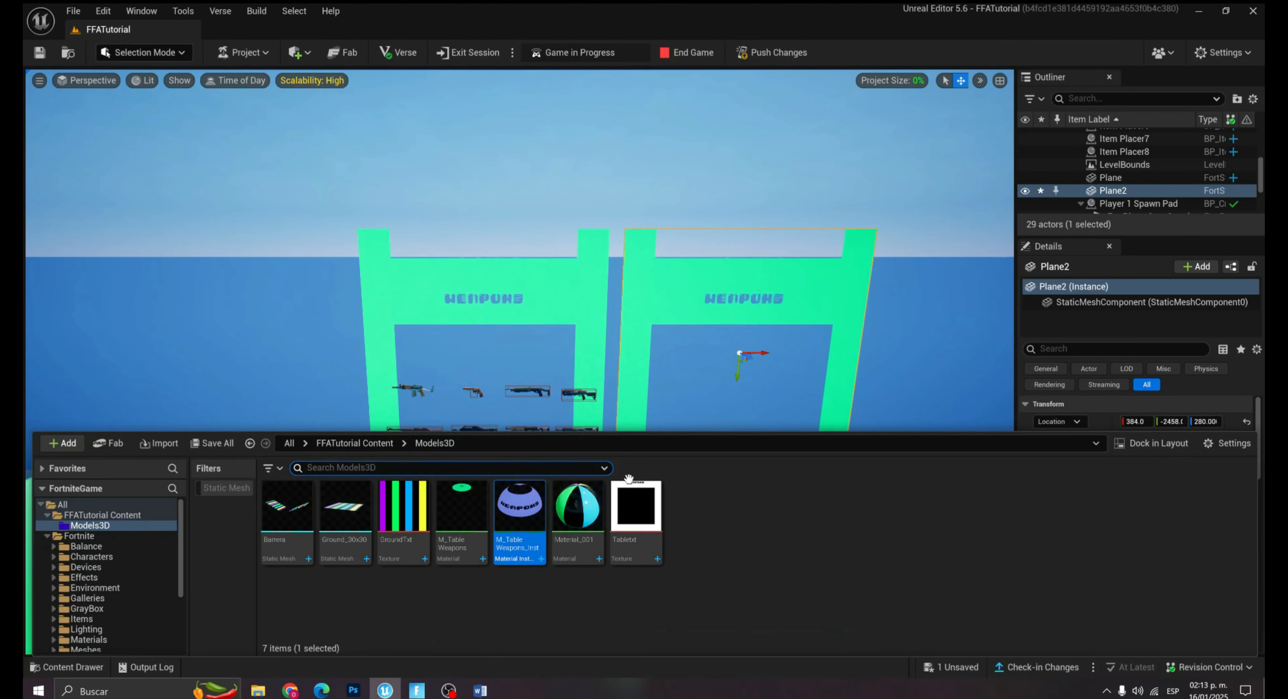
pyautogui.moveTo(570, 469); pyautogui.dragTo(731, 302)
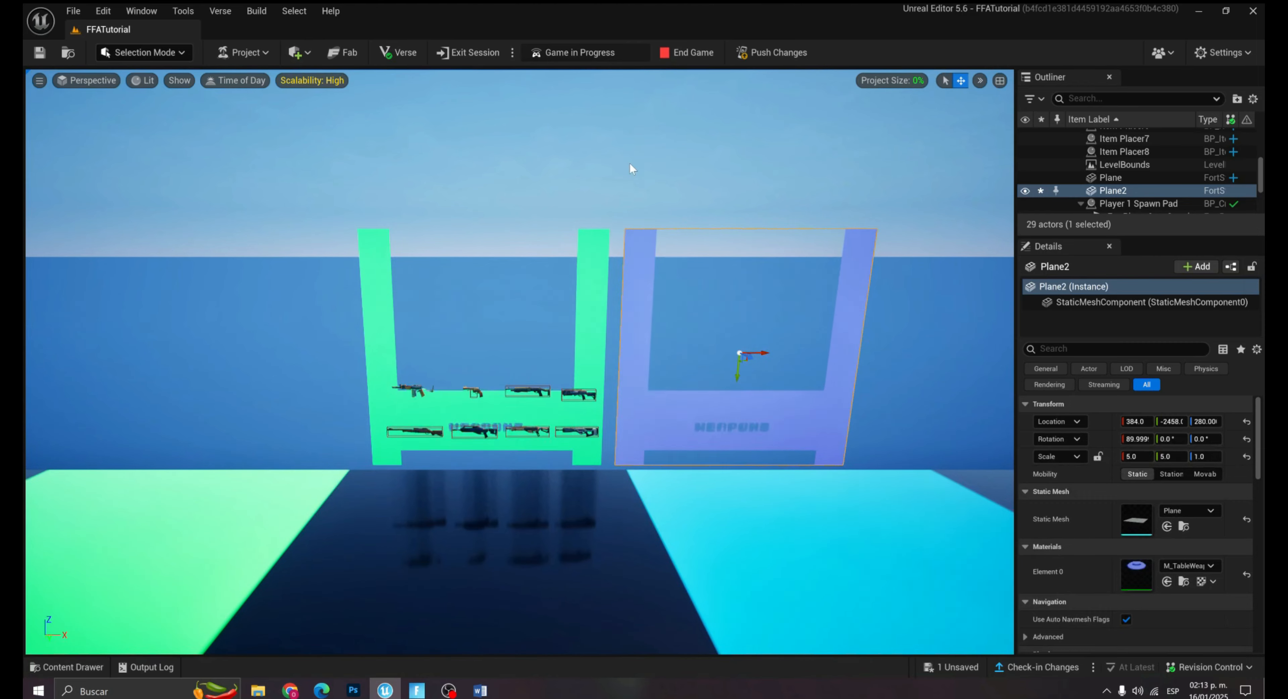
pyautogui.click(633, 166)
# Duplicate Item Placer8 and move the copy along X onto the blue-violet weapons table.
pyautogui.moveTo(619, 385); pyautogui.dragTo(585, 391, button='right')
pyautogui.press('s')
pyautogui.press('s')
pyautogui.press('d')
pyautogui.moveTo(525, 449); pyautogui.dragTo(498, 426, button='right')
pyautogui.press('w')
pyautogui.press('s')
pyautogui.click(504, 416)
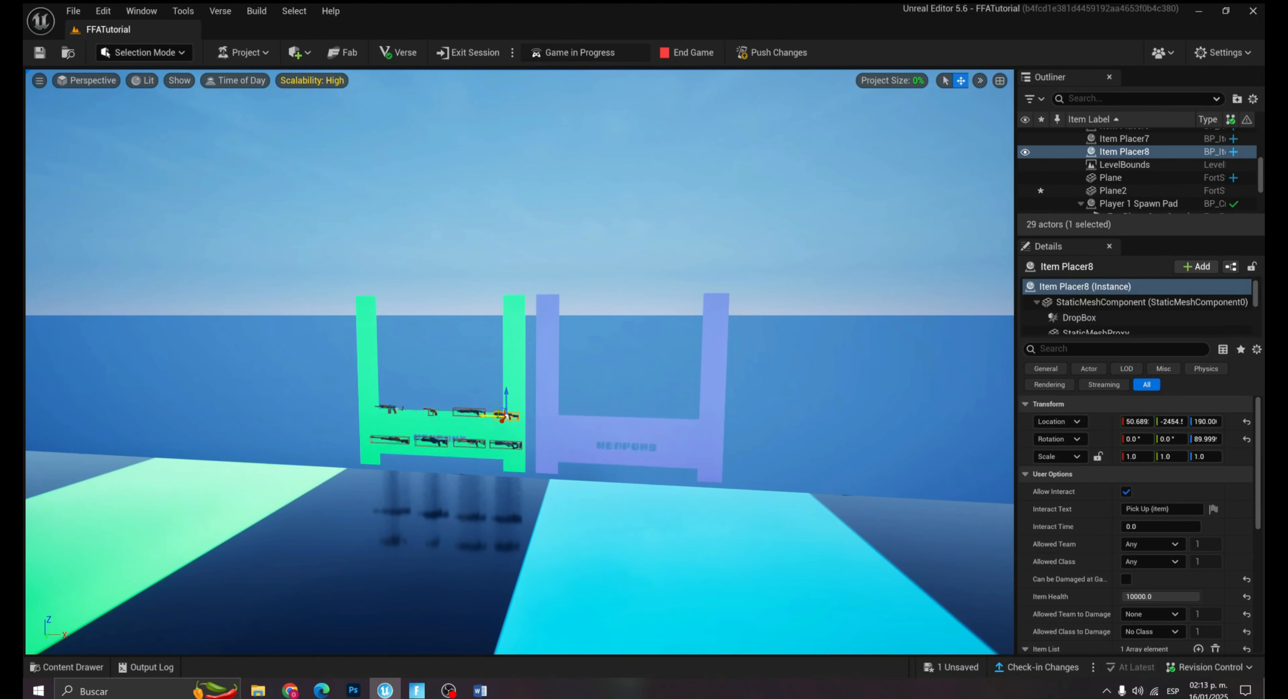
pyautogui.keyDown('alt'); pyautogui.moveTo(515, 417); pyautogui.dragTo(574, 423); pyautogui.keyUp('alt')
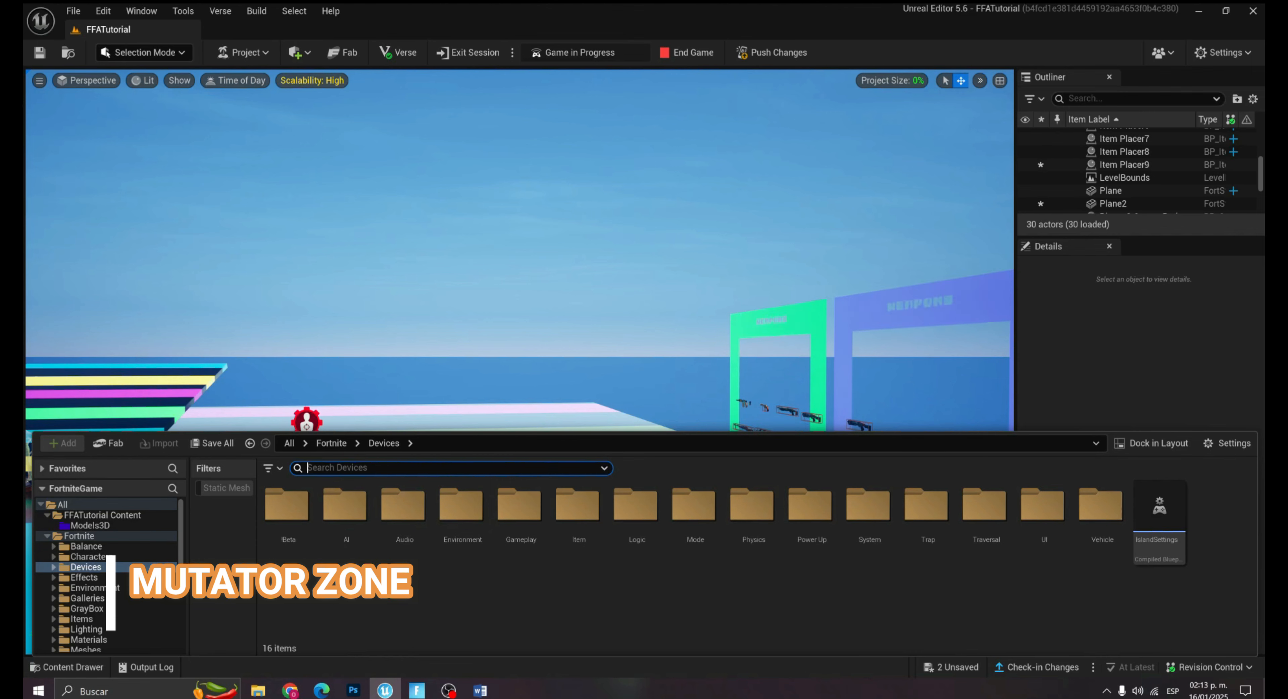
# Search the Fortnite devices for "mutato" and place a Mutator Zone device in the level.
pyautogui.write('mutato')
pyautogui.moveTo(282, 519); pyautogui.dragTo(342, 485)
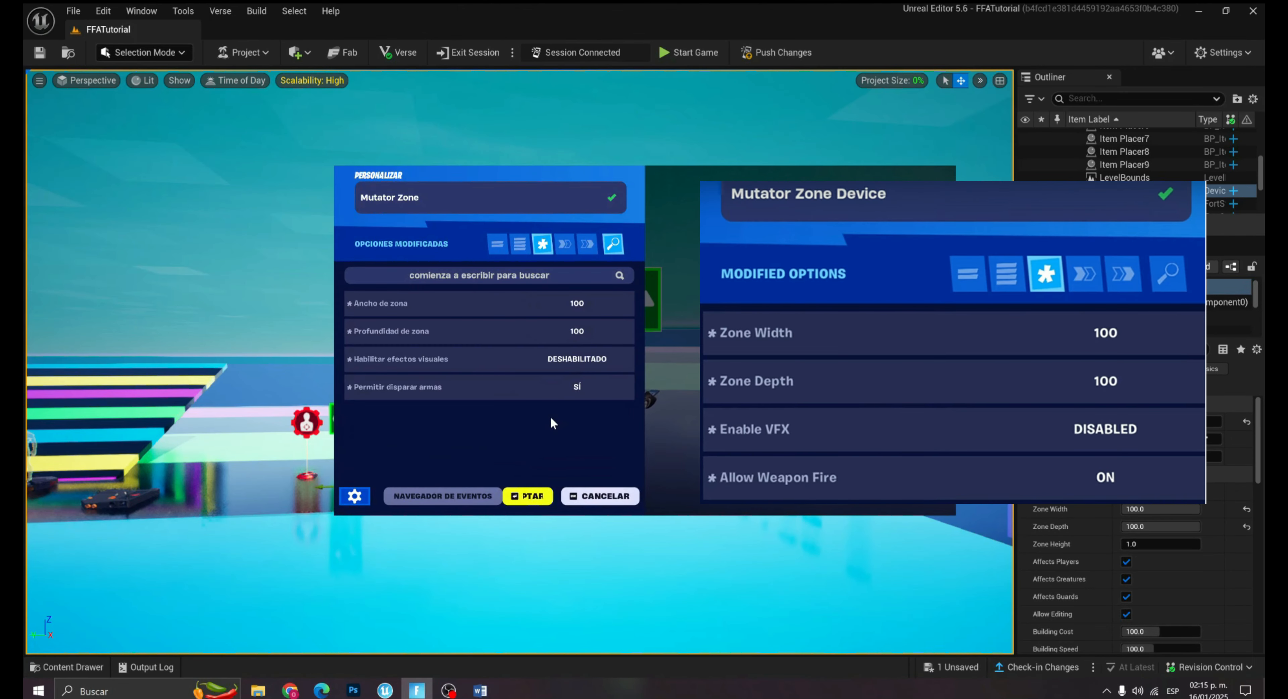
# Accept the Mutator Zone options with width 100, depth 100, VFX disabled and weapon fire allowed, and place the zone at Z -406.
pyautogui.click(535, 496)
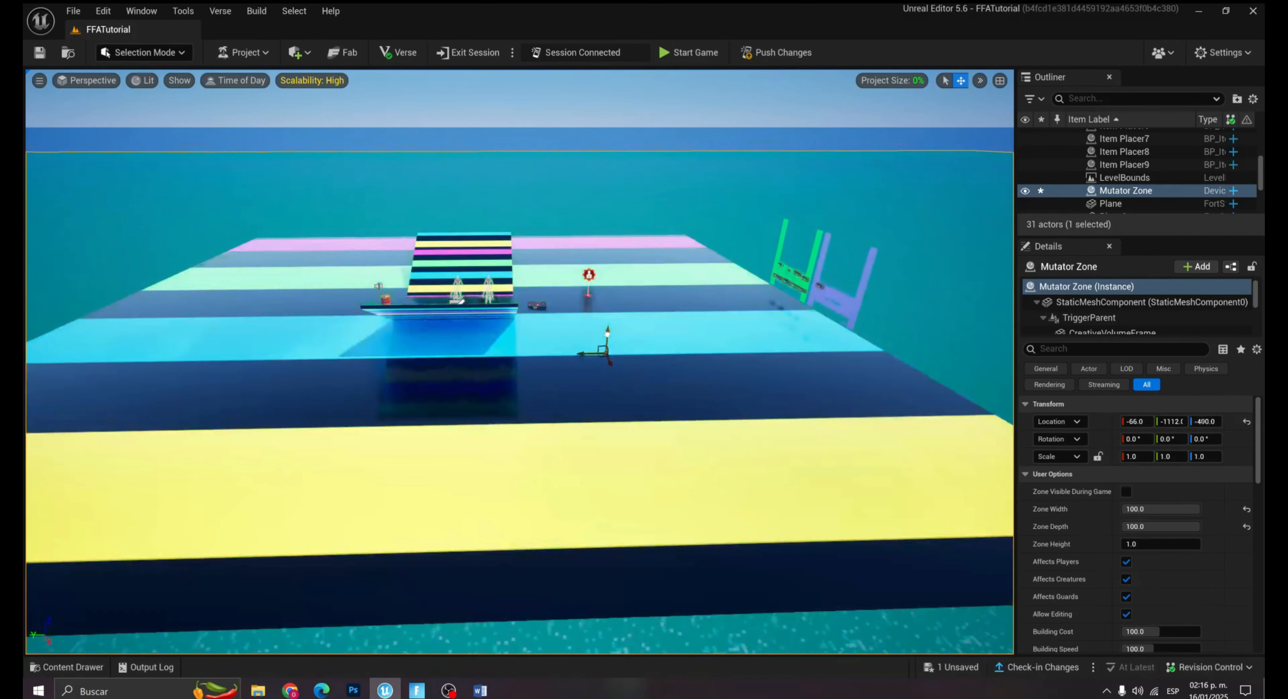
pyautogui.moveTo(520, 362); pyautogui.dragTo(515, 330, button='right')
pyautogui.moveTo(607, 333); pyautogui.dragTo(613, 332, button='right')
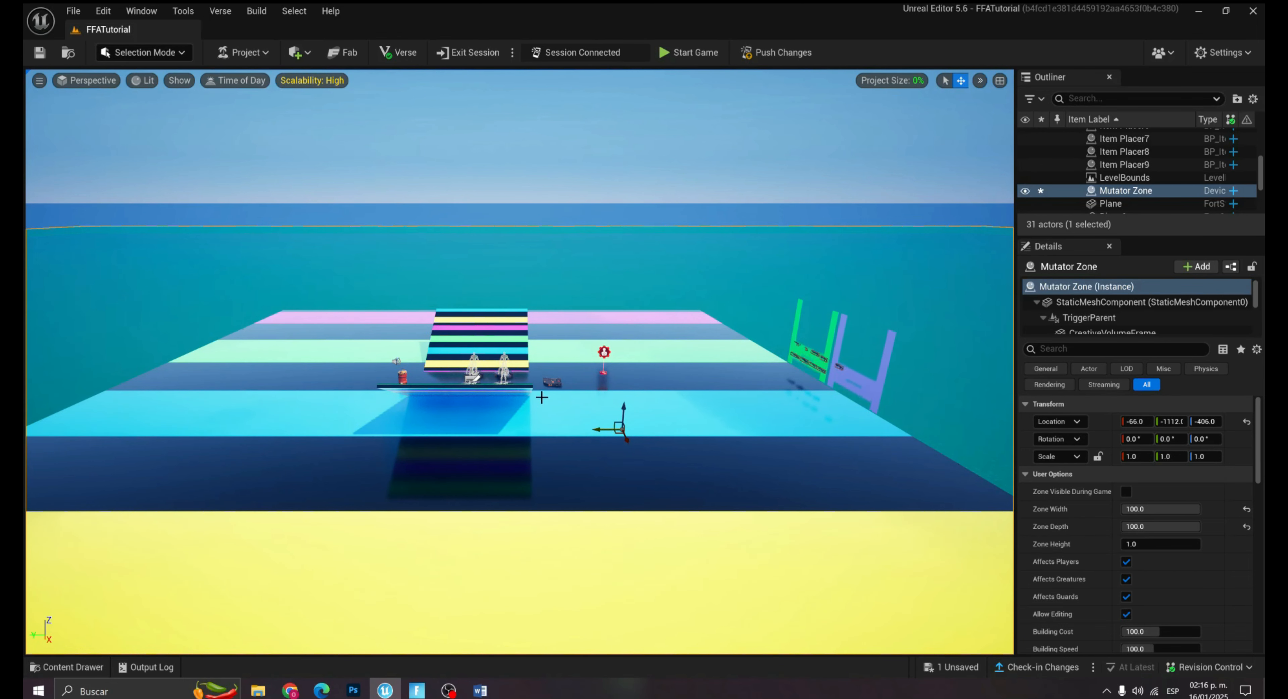
# Search the Fortnite devices for "telepor" and place a Teleporter on the ground near the player spawn pads.
pyautogui.click(592, 417)
pyautogui.hotkey('ctrl', 'space')
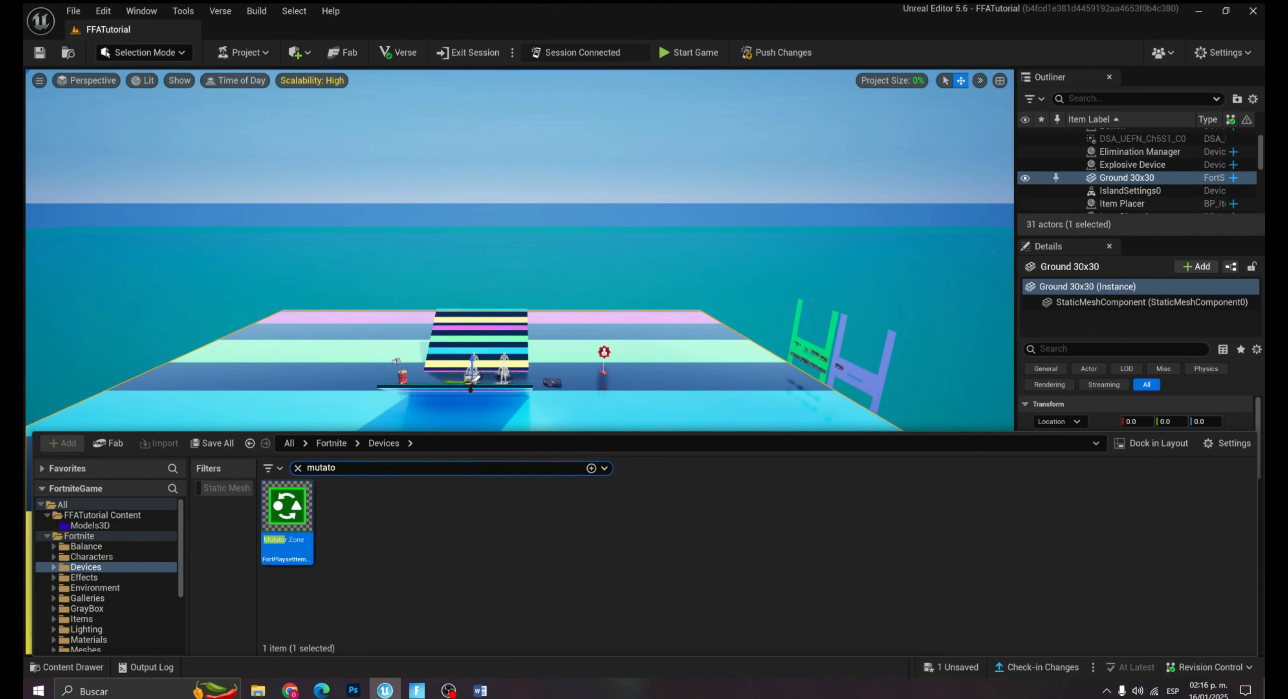
pyautogui.click(298, 468)
pyautogui.write('t')
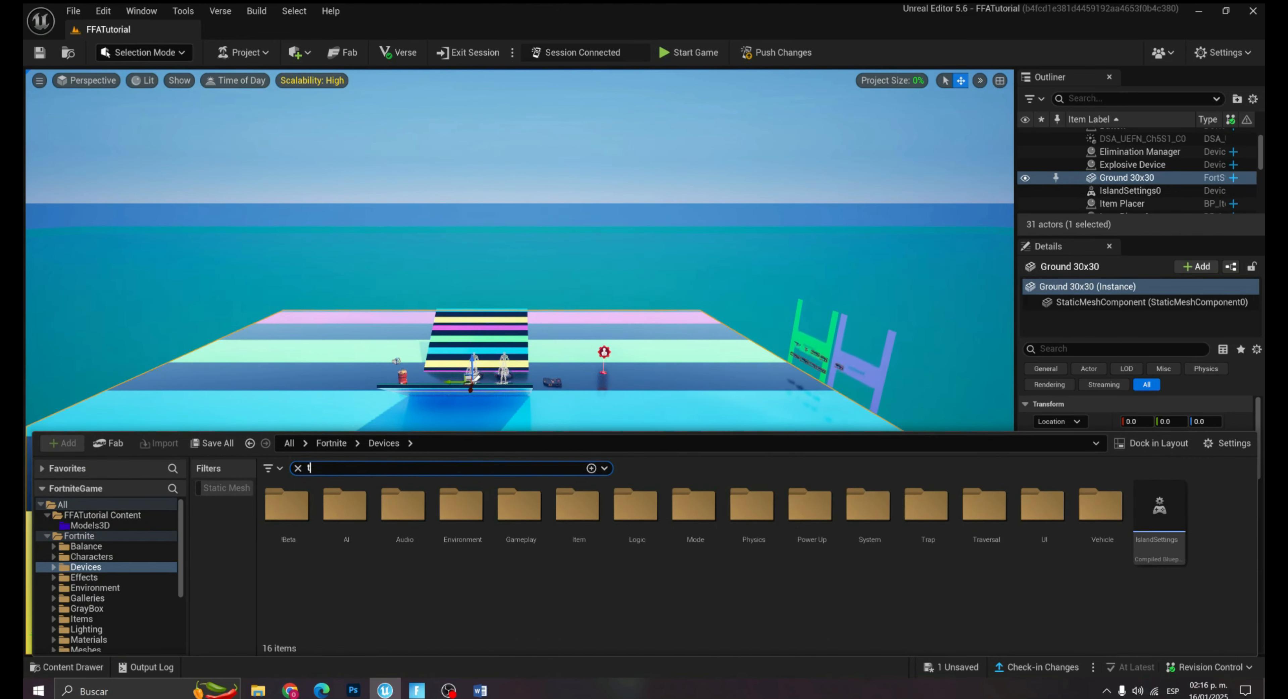
pyautogui.write('elepor')
pyautogui.moveTo(287, 520); pyautogui.dragTo(563, 398)
pyautogui.moveTo(563, 398); pyautogui.dragTo(528, 418, button='right')
pyautogui.press('w')
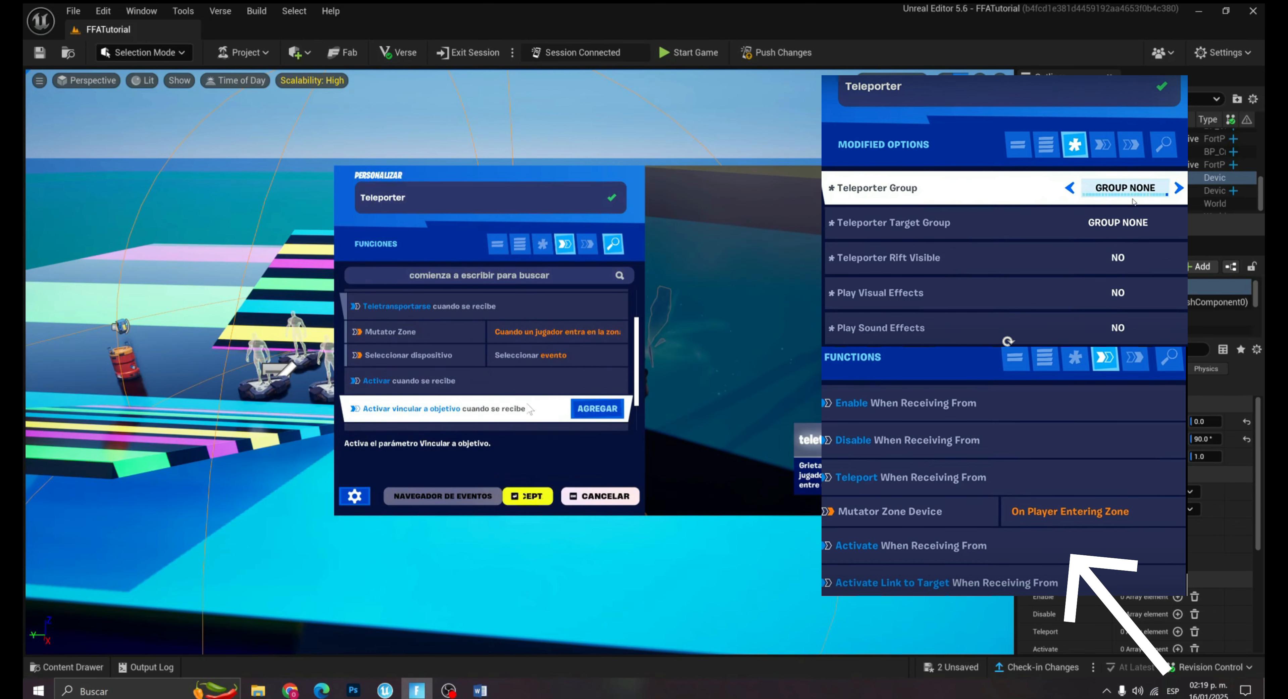
# Push the level changes to the live session, confirm the push, and return from the running game to the editor.
pyautogui.click(777, 52)
pyautogui.click(745, 494)
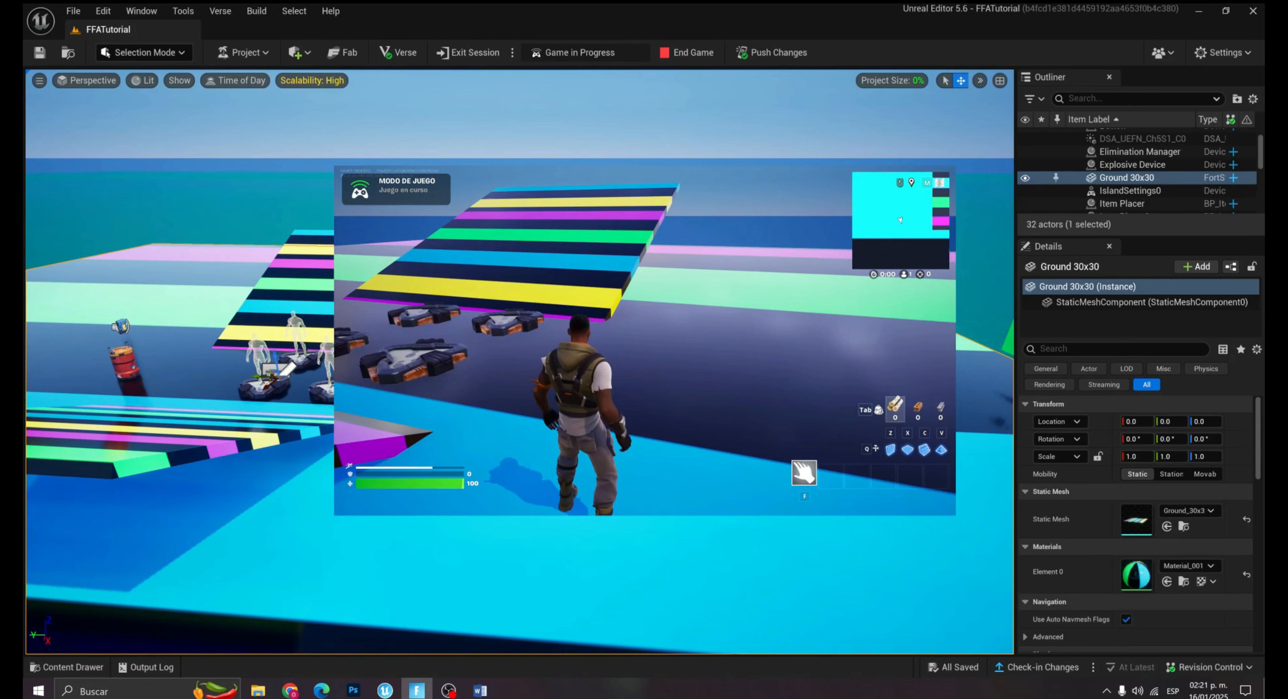
pyautogui.press('Escape')
pyautogui.click(284, 525)
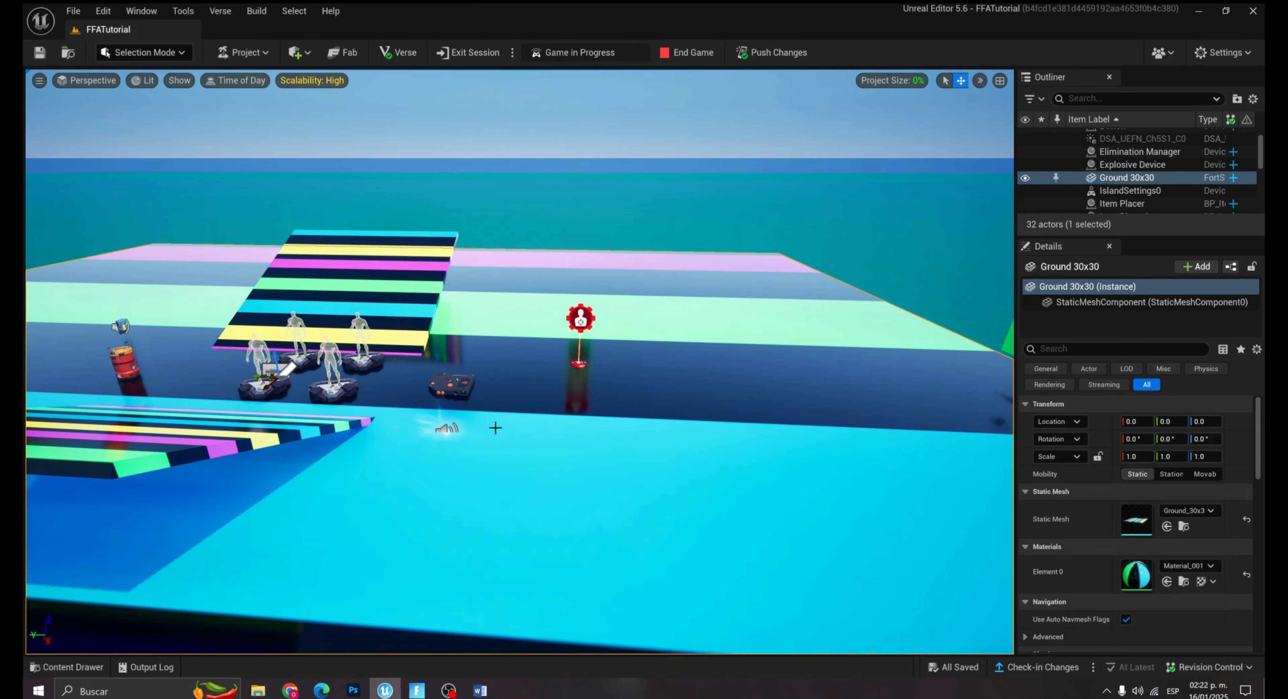
# Select the Teleporter and move it over one of the player spawn pads.
pyautogui.click(440, 425)
pyautogui.press('f')
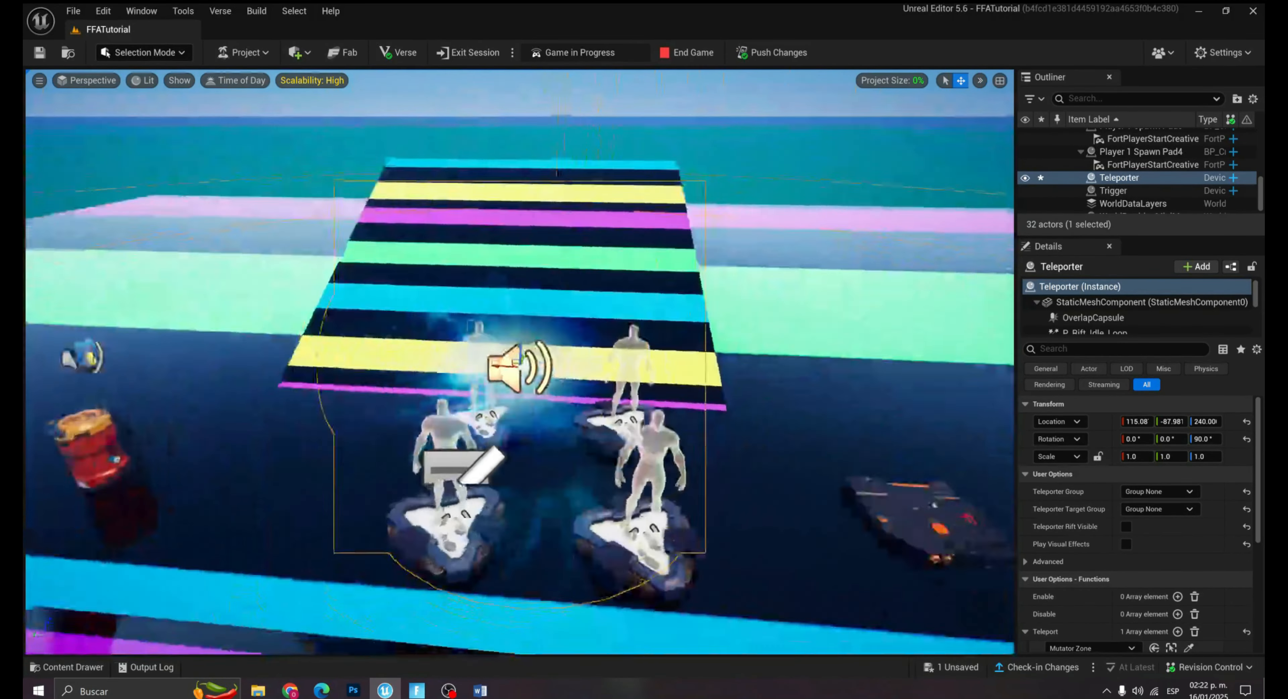
pyautogui.moveTo(445, 372); pyautogui.dragTo(493, 373, button='right')
pyautogui.moveTo(447, 369); pyautogui.dragTo(403, 381)
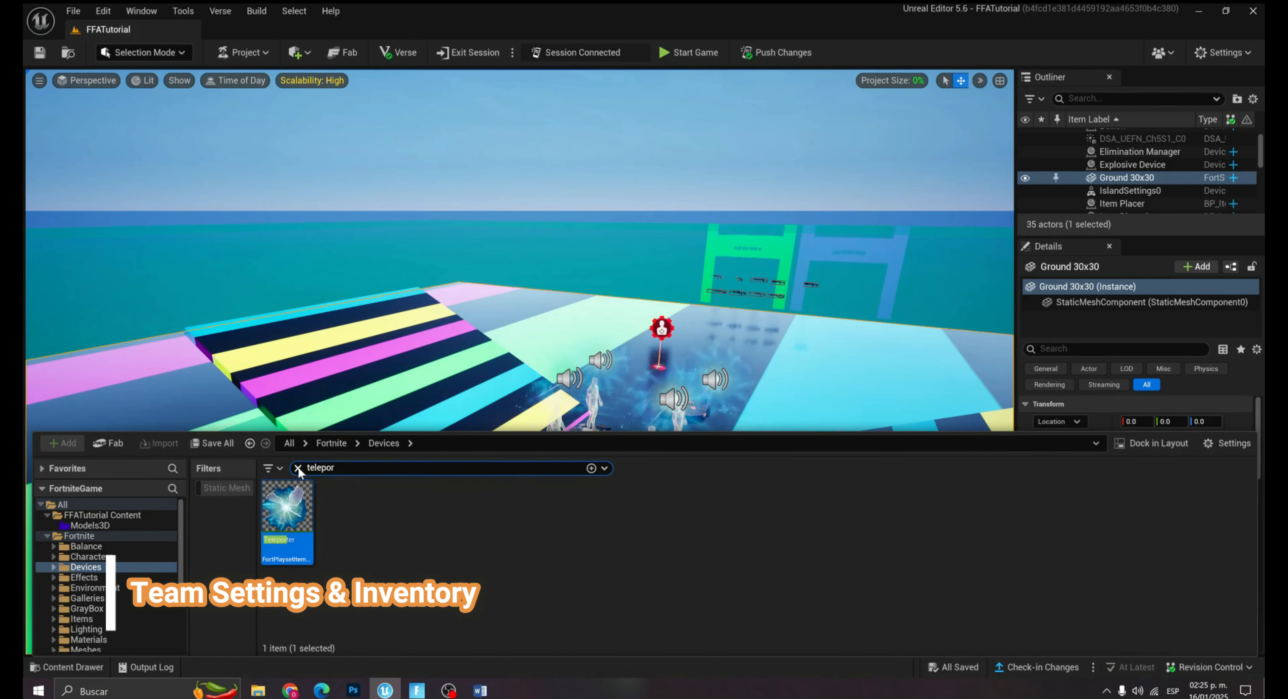
# Search the devices for "team" and place a Team Settings & Inventory device in the level.
pyautogui.click(298, 467)
pyautogui.press('Return')
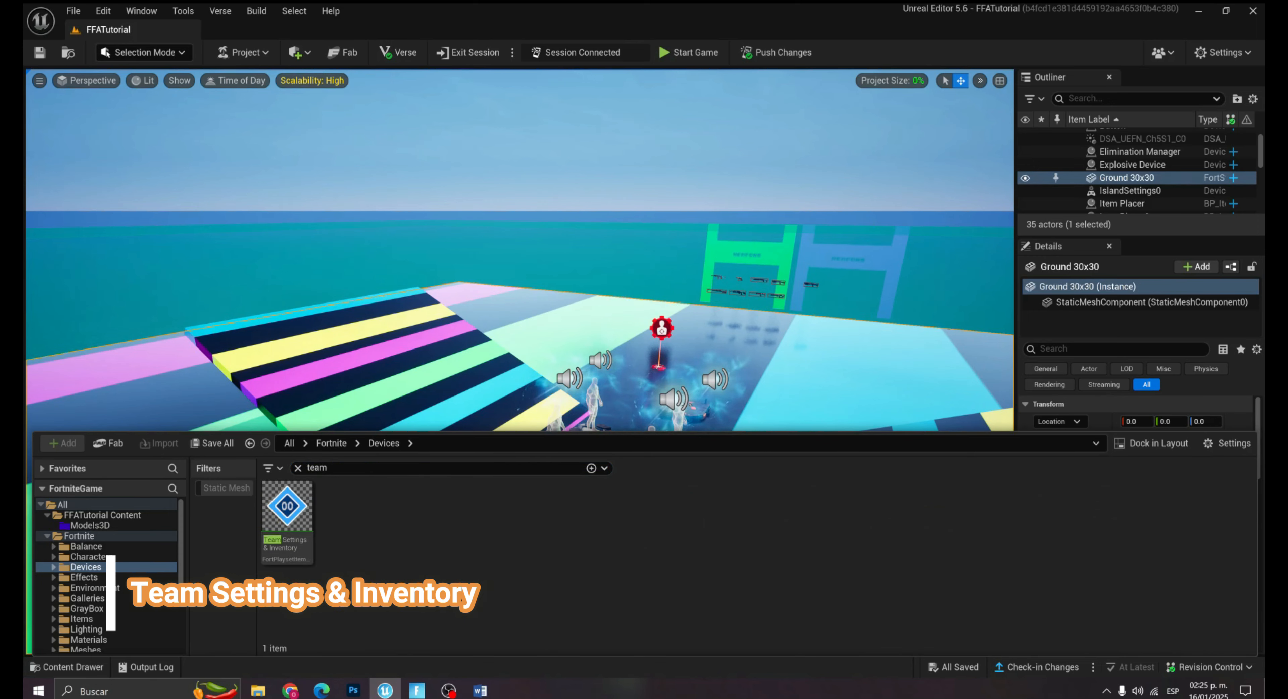
pyautogui.moveTo(286, 546); pyautogui.dragTo(283, 495)
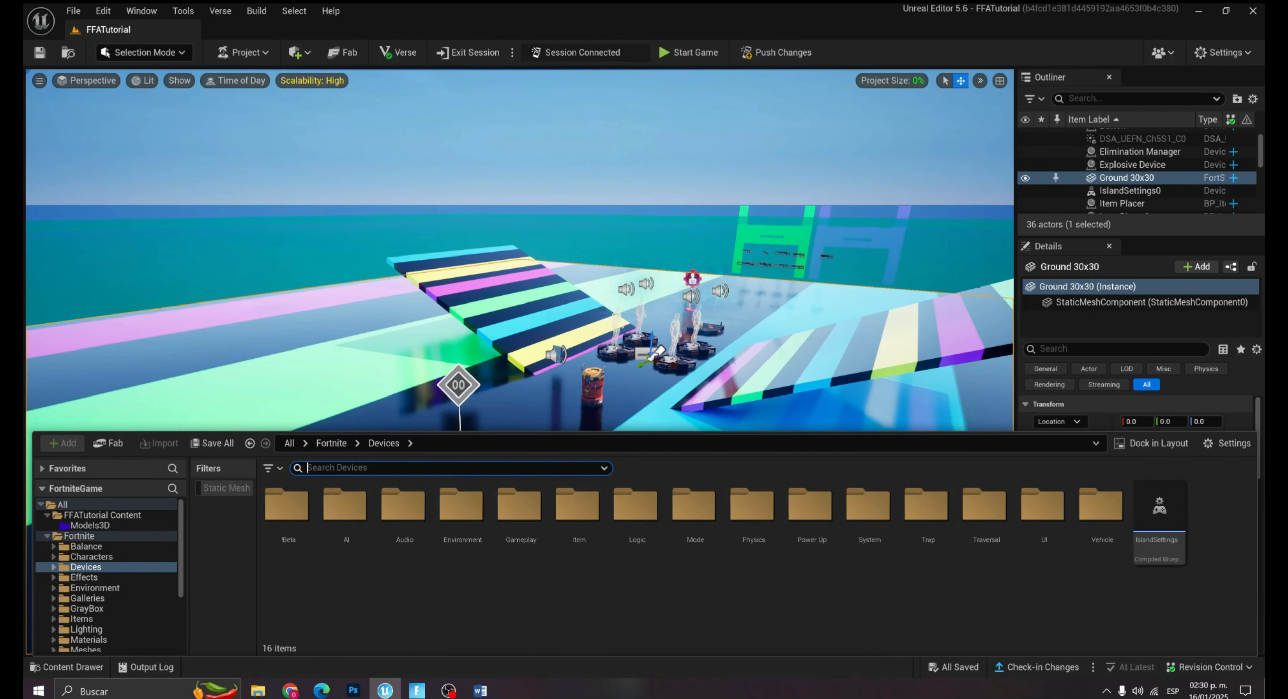
# Search the devices for "accol" and place an Accolade device in the level.
pyautogui.write('accol')
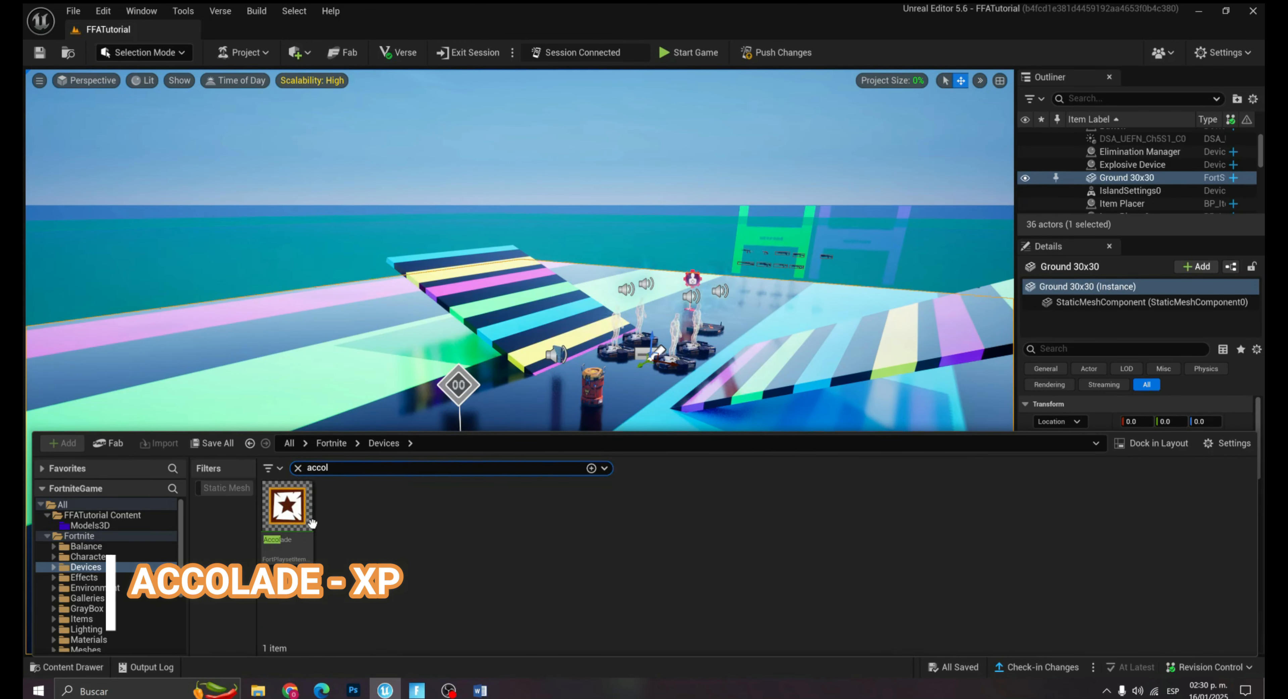
pyautogui.click(312, 523)
pyautogui.moveTo(481, 366); pyautogui.dragTo(538, 447)
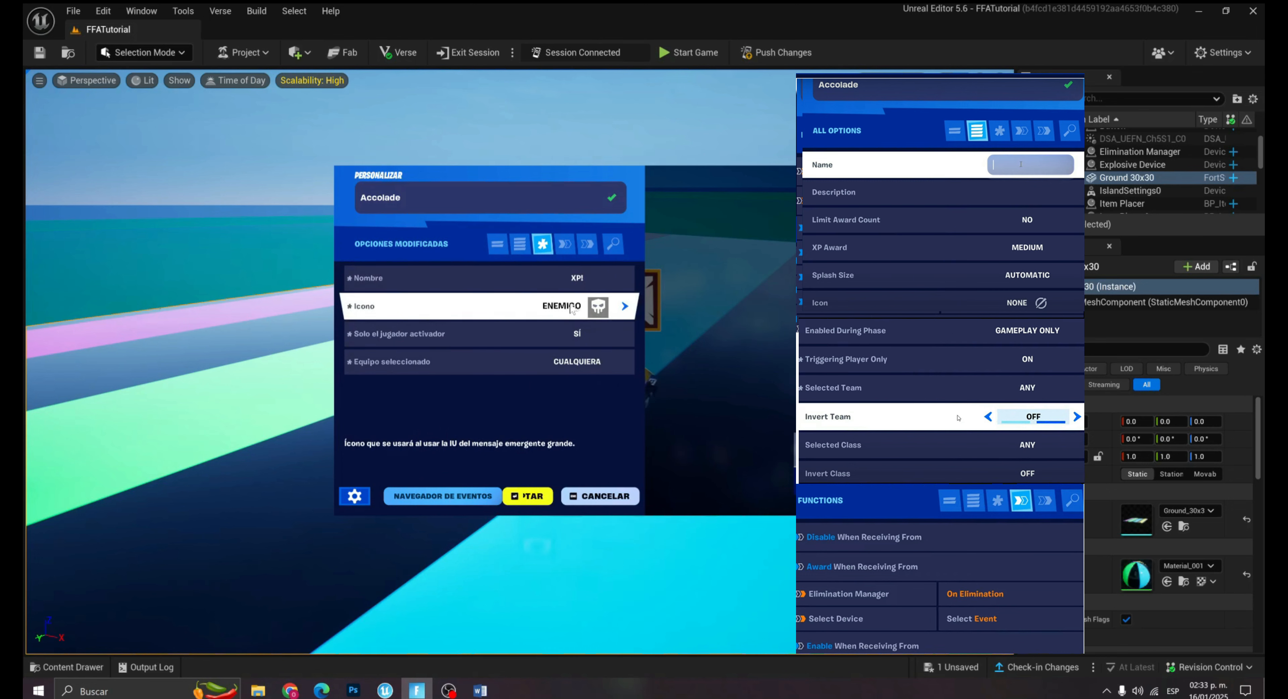
# Change the Accolade's icon to the Peligro skull and crossbones and accept the options.
pyautogui.click(597, 311)
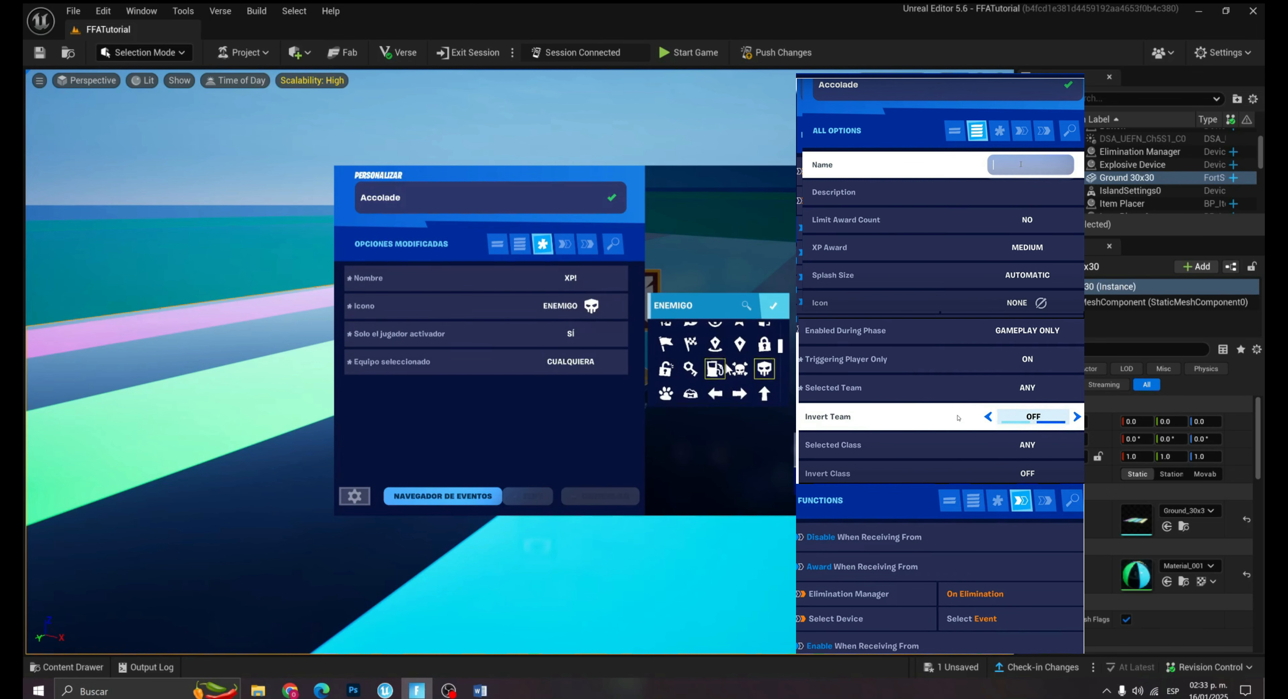
pyautogui.click(739, 345)
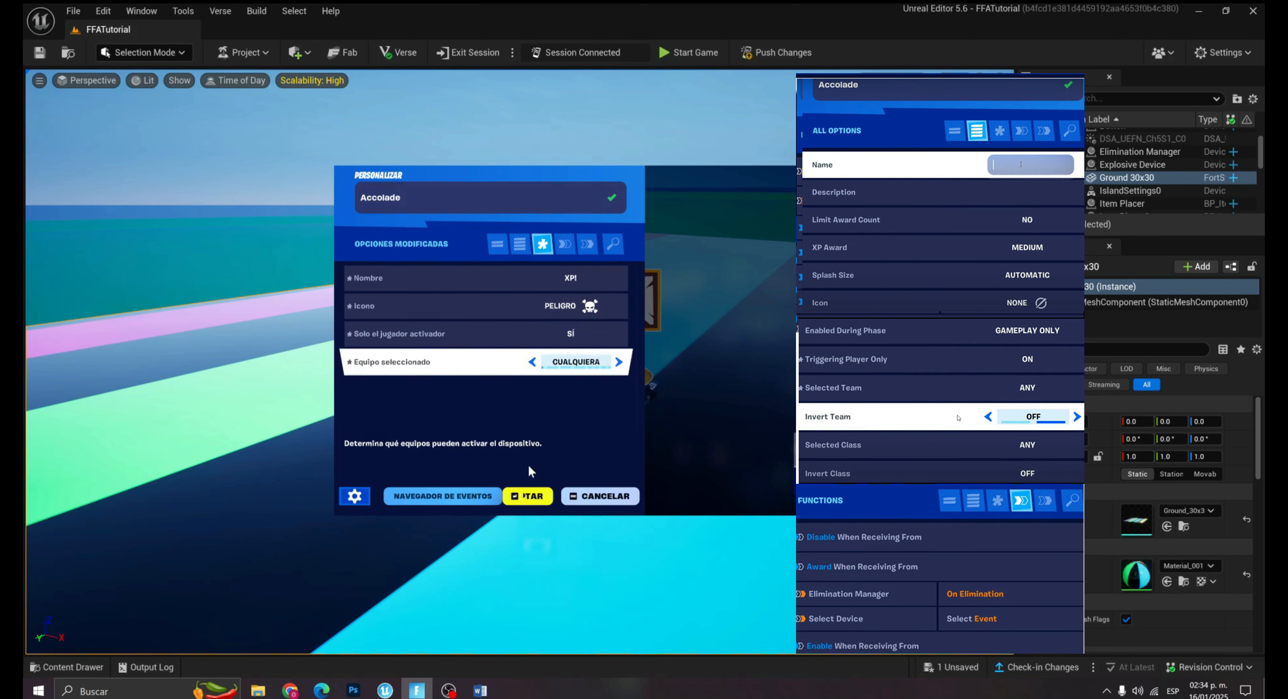
pyautogui.click(521, 495)
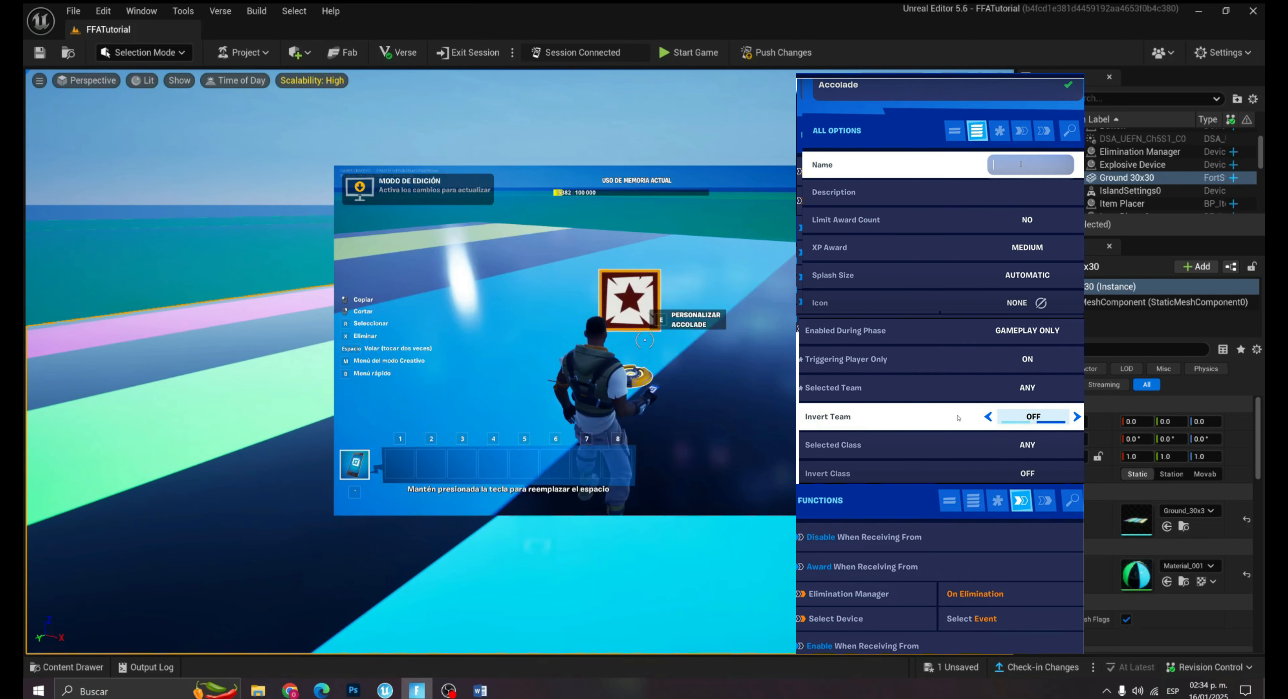
# Bind the Accolade's award function (Otorgar) to the Elimination Manager's "Al eliminar" event.
pyautogui.press('e')
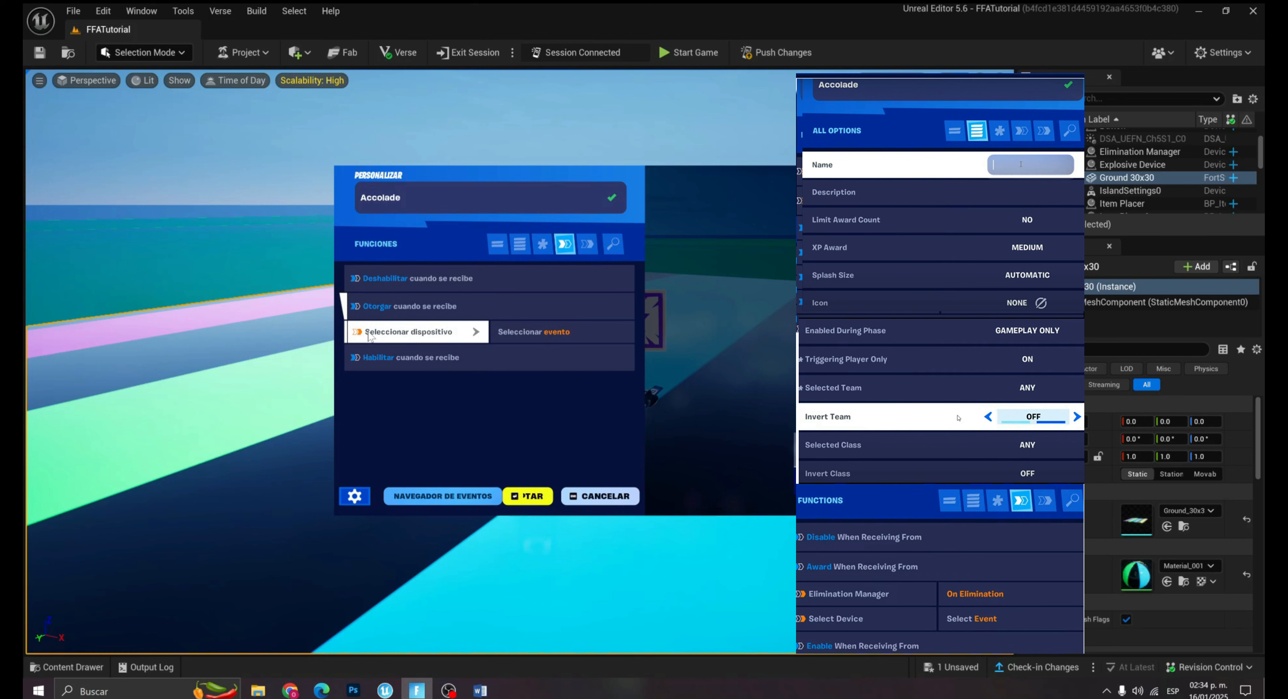
pyautogui.click(370, 333)
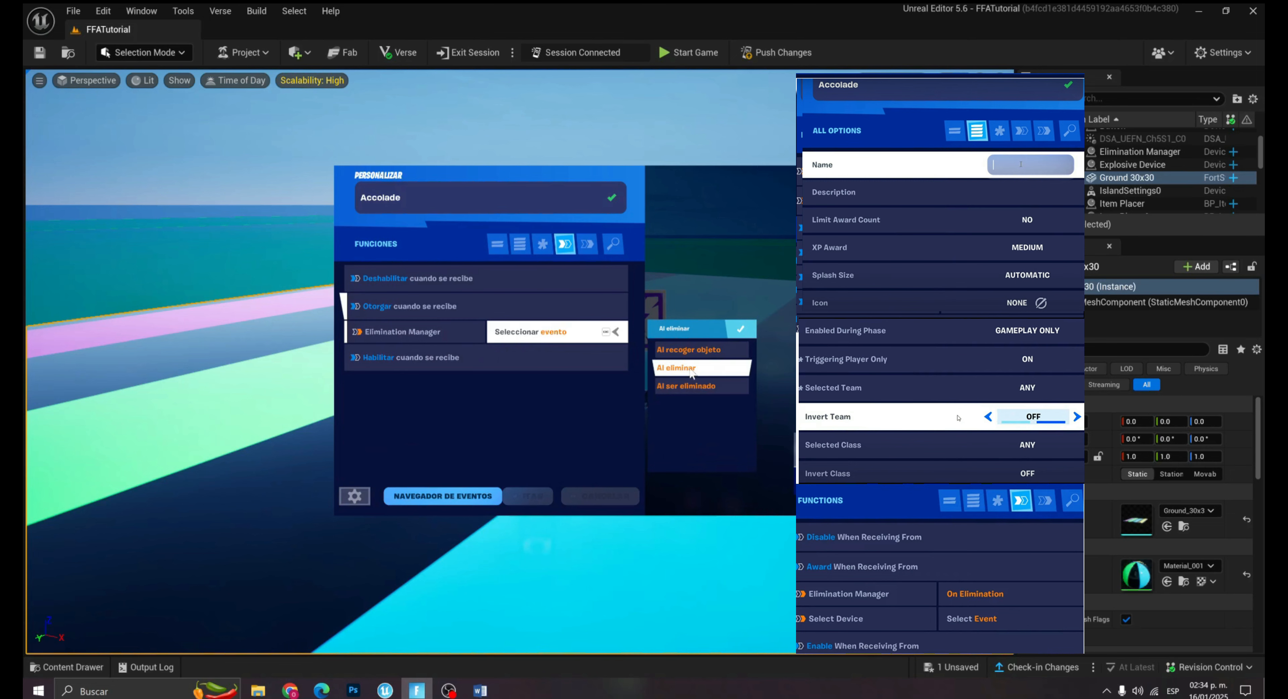
pyautogui.click(712, 377)
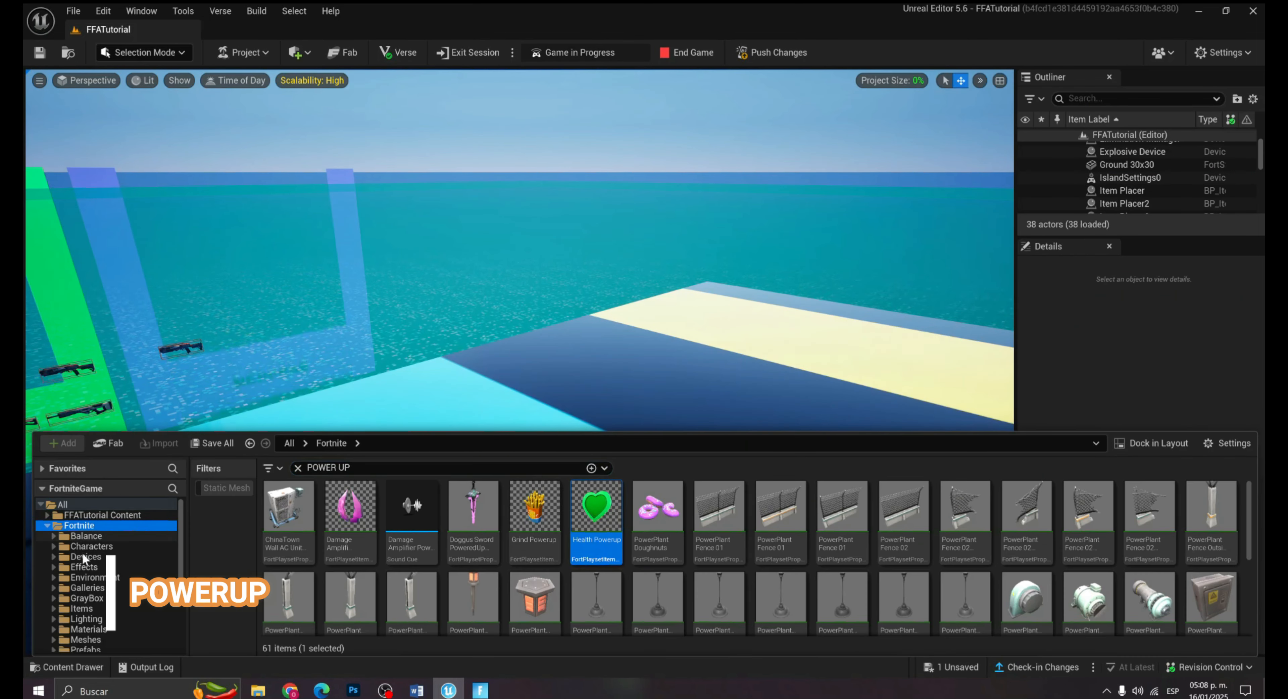
# Restrict the "POWER UP" search to the Devices folder and place a Health Powerup on the ground near the weapons tables.
pyautogui.click(84, 556)
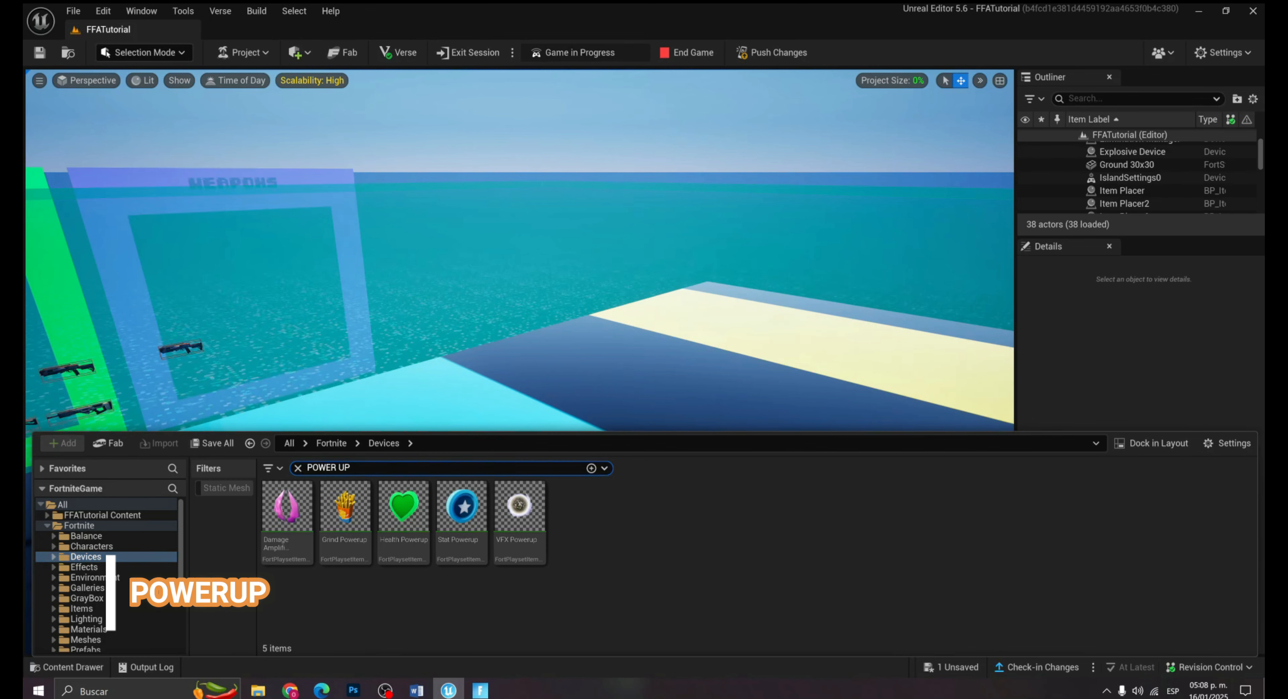
pyautogui.moveTo(419, 496)
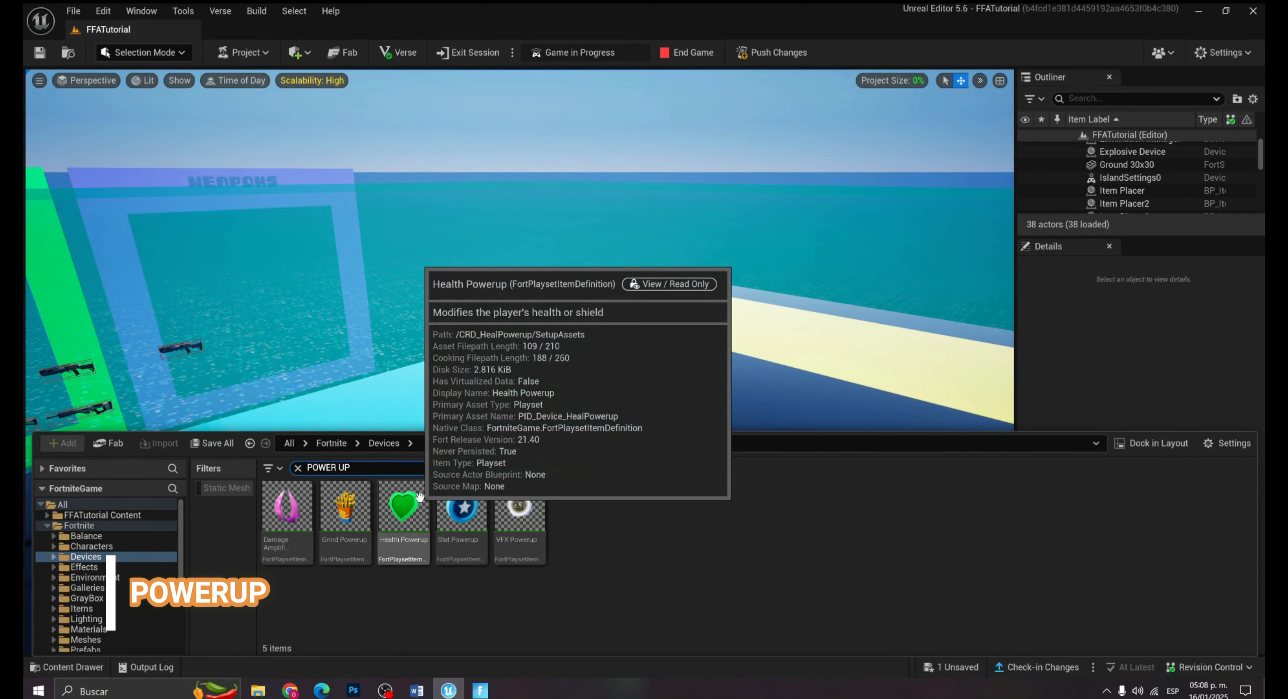
pyautogui.moveTo(419, 496)
pyautogui.mouseDown()
pyautogui.moveTo(505, 391)
pyautogui.moveTo(459, 391)
pyautogui.moveTo(473, 316)
pyautogui.mouseUp()
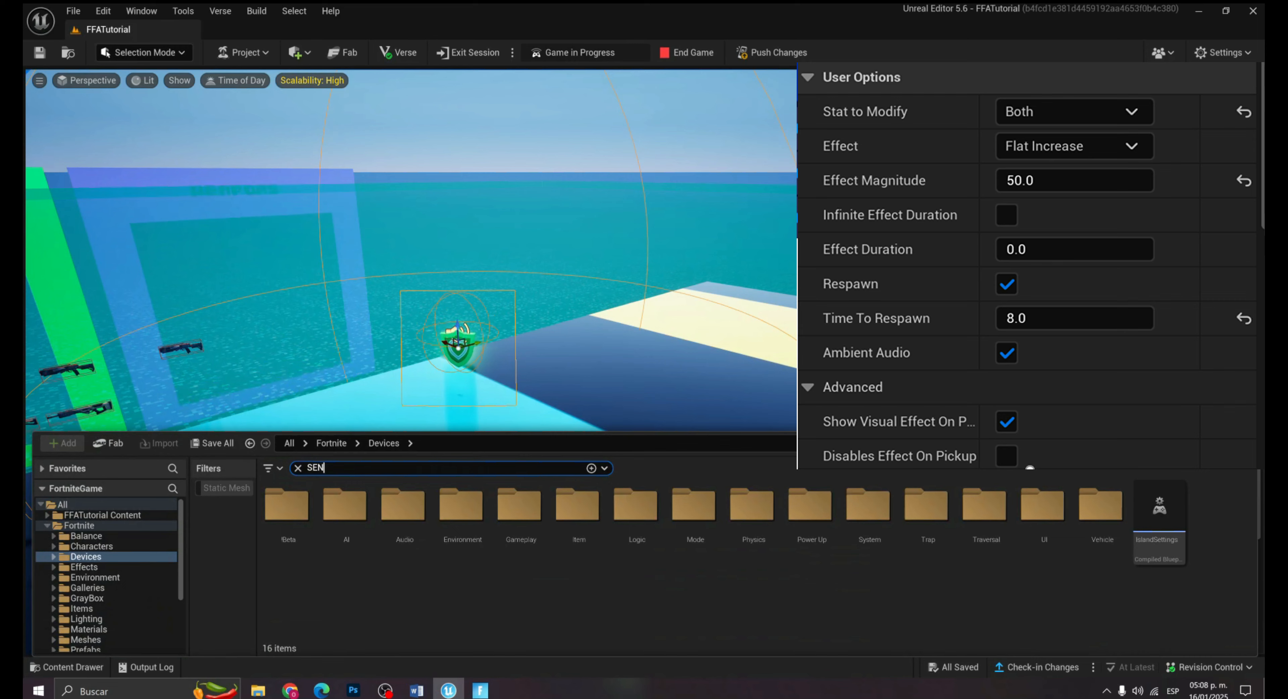
# Search the devices for "SENTRY" and place a Sentry on the platform for testing.
pyautogui.write('TRY')
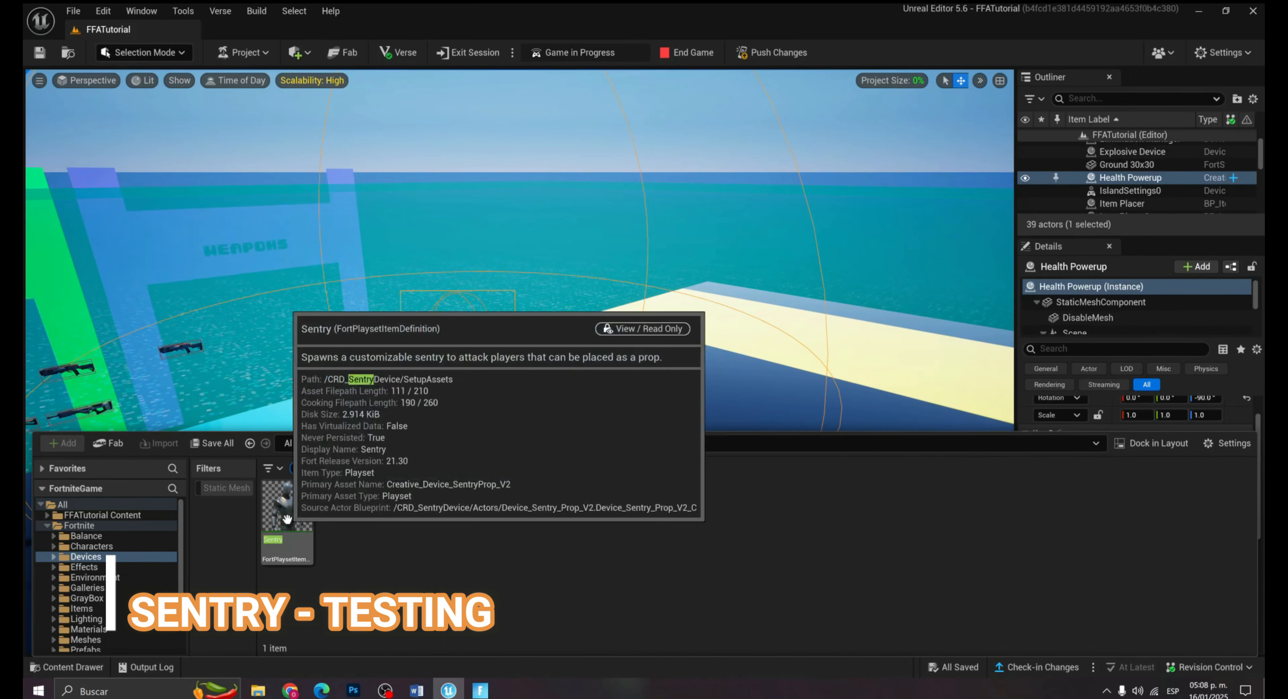
pyautogui.moveTo(288, 505); pyautogui.dragTo(229, 584)
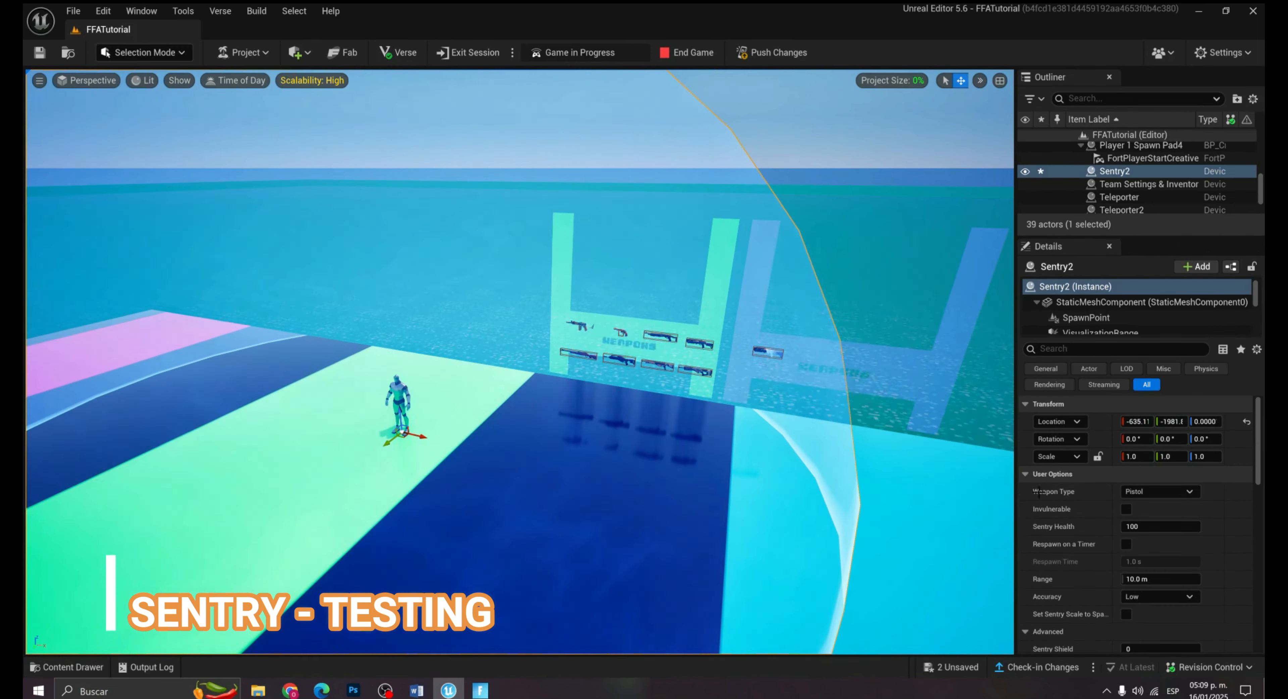
# Set the sentry's weapon type to Shotgun and its health to 300, adjust its accuracy, and end the running game.
pyautogui.click(1159, 492)
pyautogui.click(1127, 512)
pyautogui.click(1142, 526)
pyautogui.scroll(-3, 1142, 536)
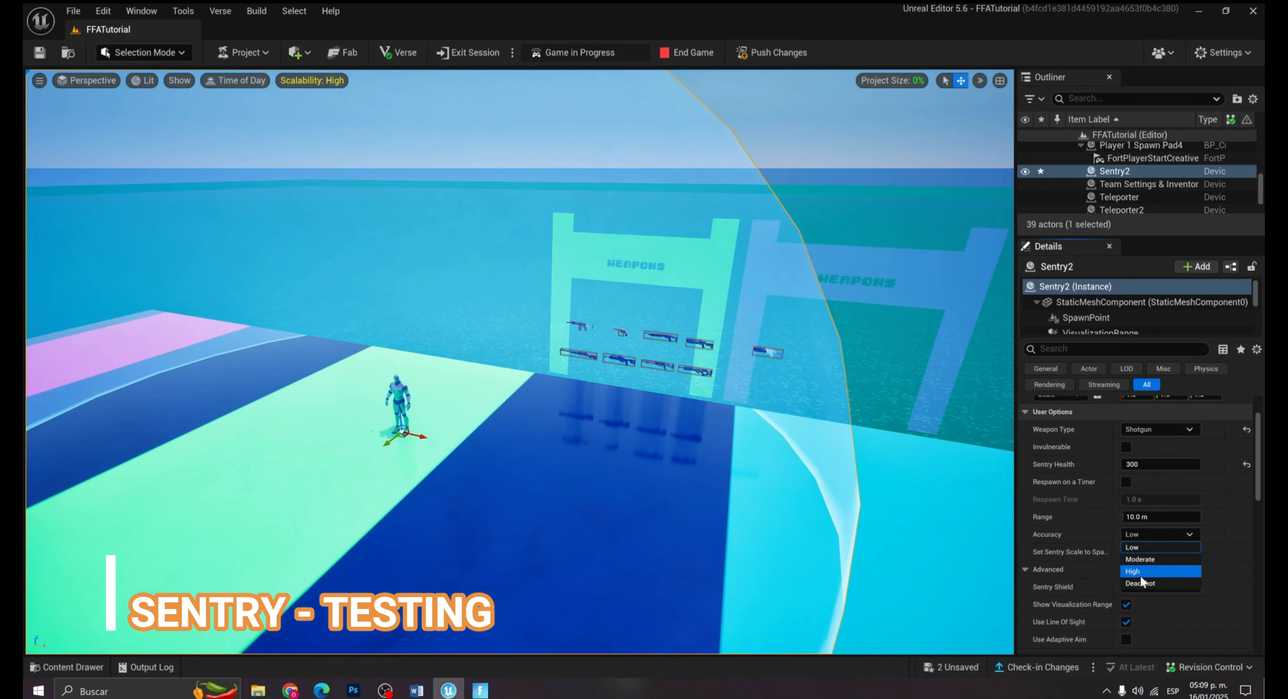
pyautogui.click(690, 52)
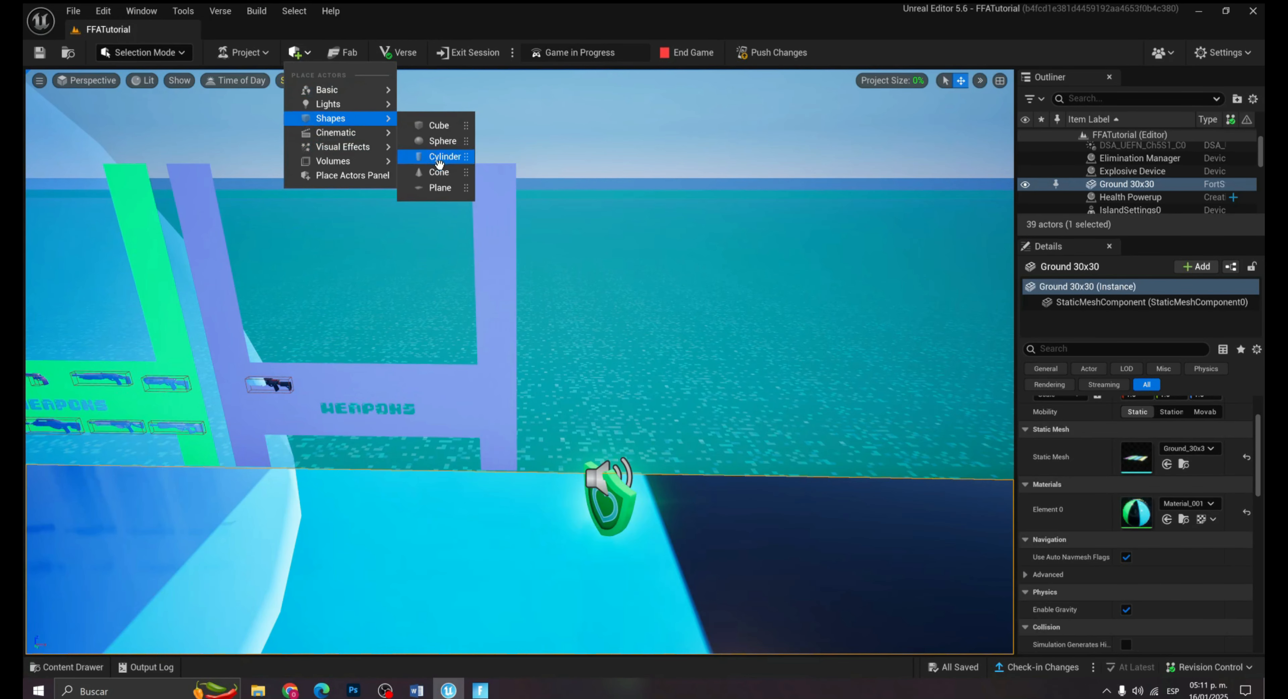
# Add a Plane shape beside the blue-violet weapons table and stand it upright.
pyautogui.moveTo(475, 201); pyautogui.dragTo(540, 391)
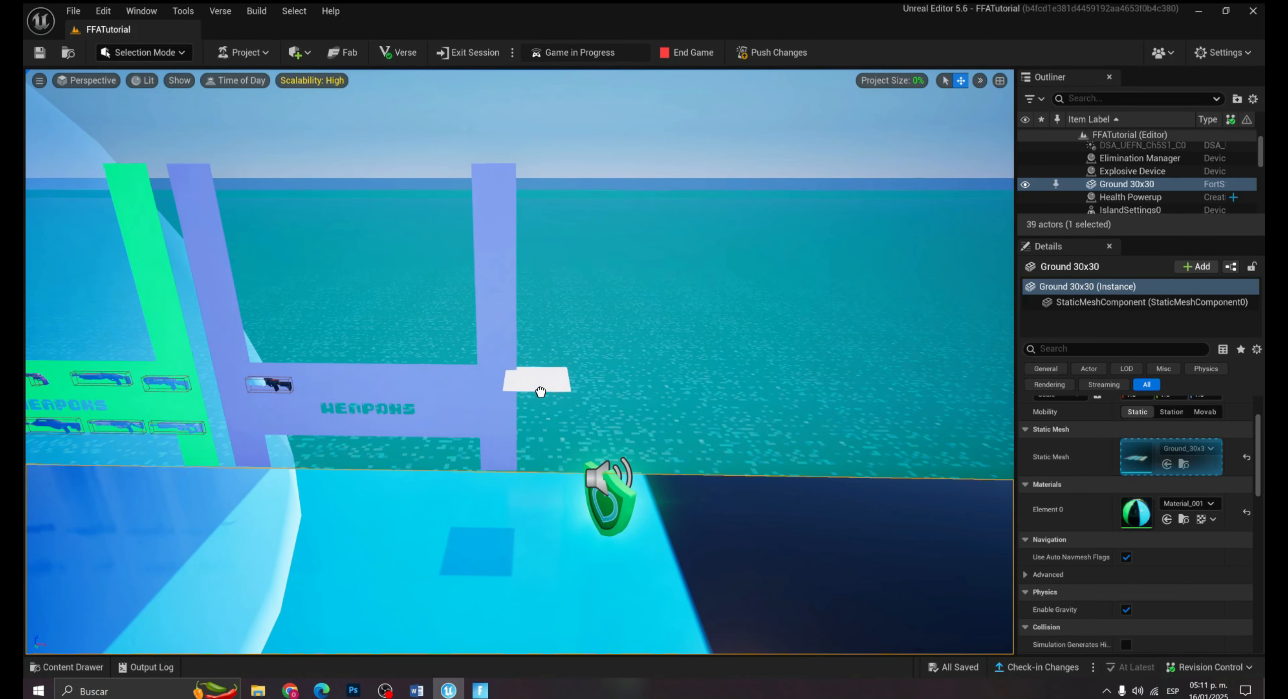
pyautogui.moveTo(599, 446); pyautogui.dragTo(599, 447)
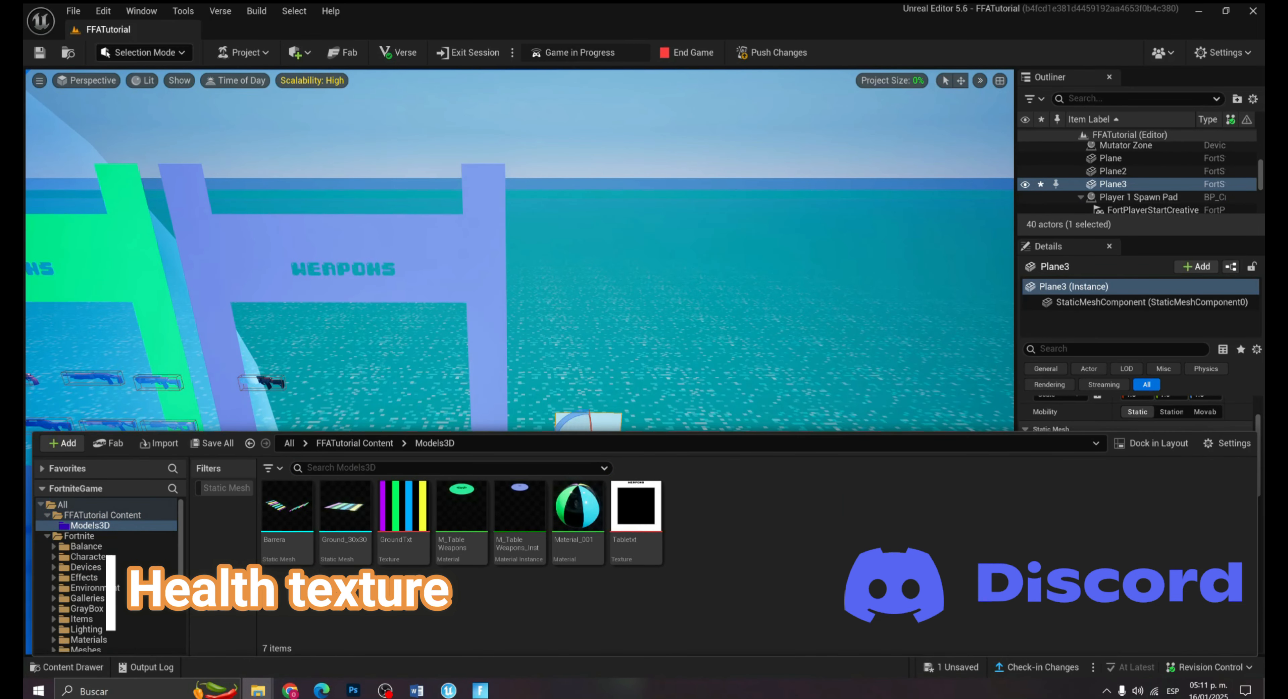
pyautogui.moveTo(557, 327); pyautogui.dragTo(557, 328, button='right')
pyautogui.press('w')
# Bring the Health red-cross texture into the Models3D folder and create a material named M_Health there.
pyautogui.hotkey('ctrl', 'space')
pyautogui.moveTo(461, 510)
pyautogui.mouseDown()
pyautogui.moveTo(557, 326)
pyautogui.moveTo(445, 525)
pyautogui.mouseUp()
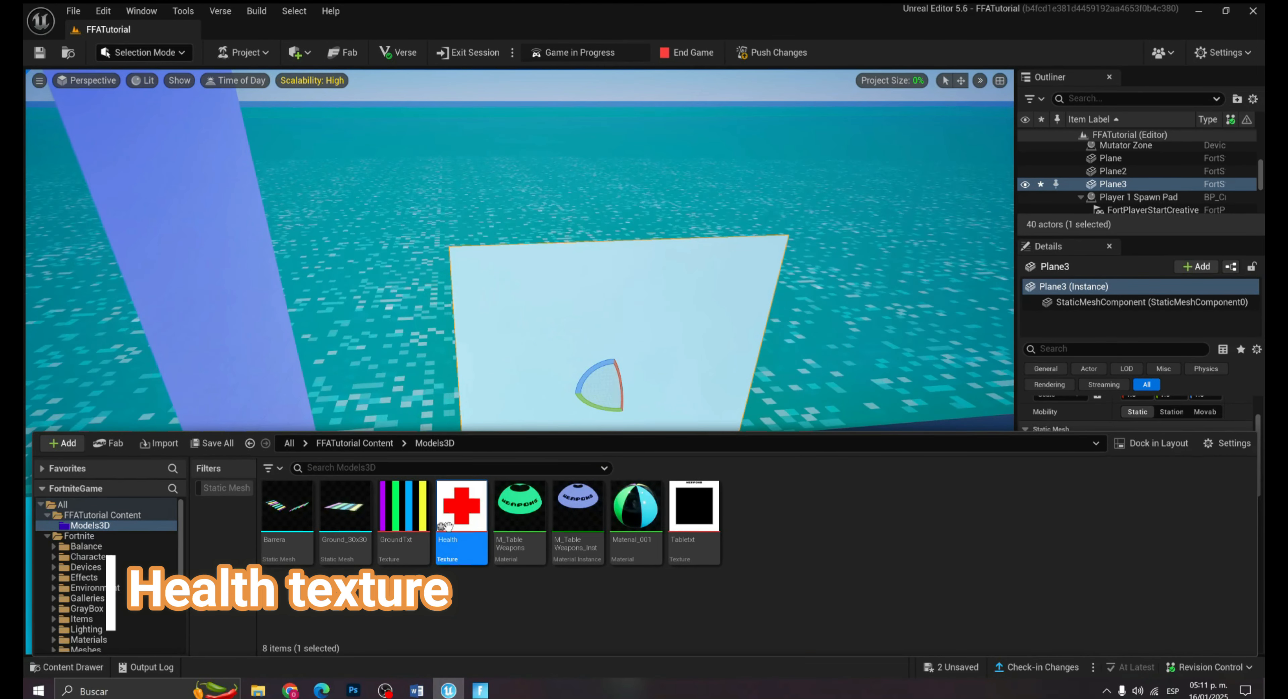
pyautogui.moveTo(627, 309); pyautogui.dragTo(626, 310)
pyautogui.write('M_Health')
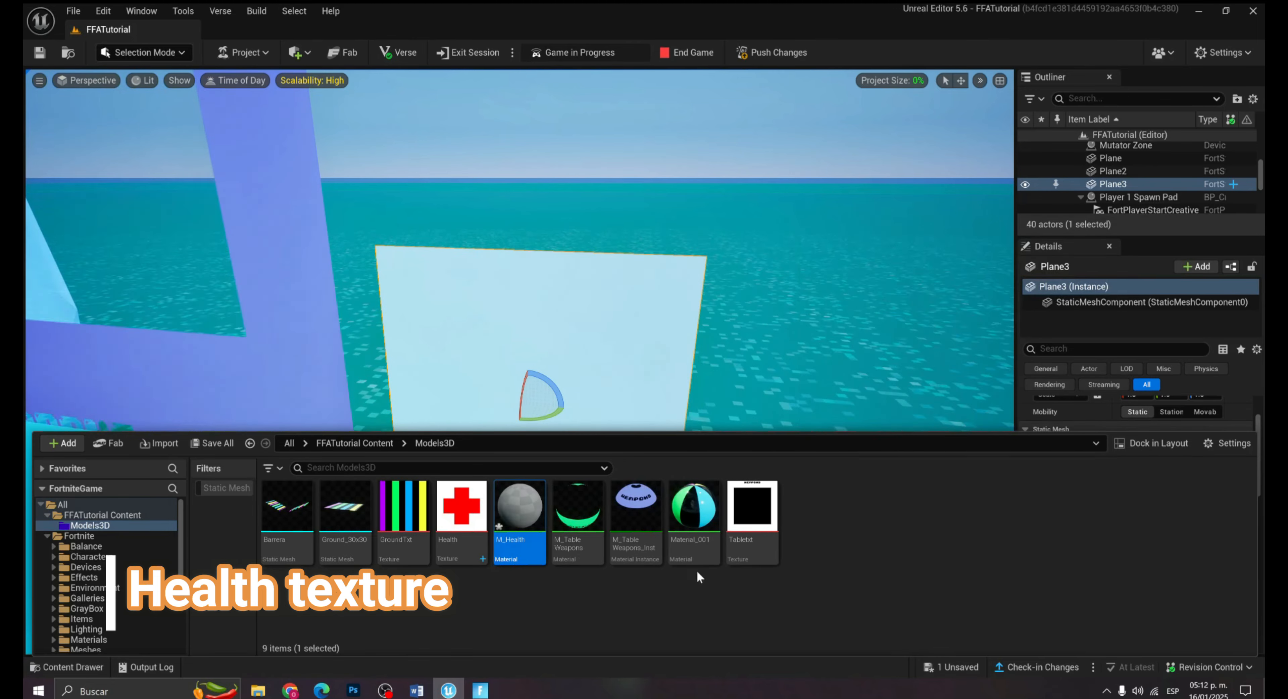
# Connect the Health texture sample to M_Health's Base Color, save the material and close its editor.
pyautogui.doubleClick(519, 504)
pyautogui.click(565, 275)
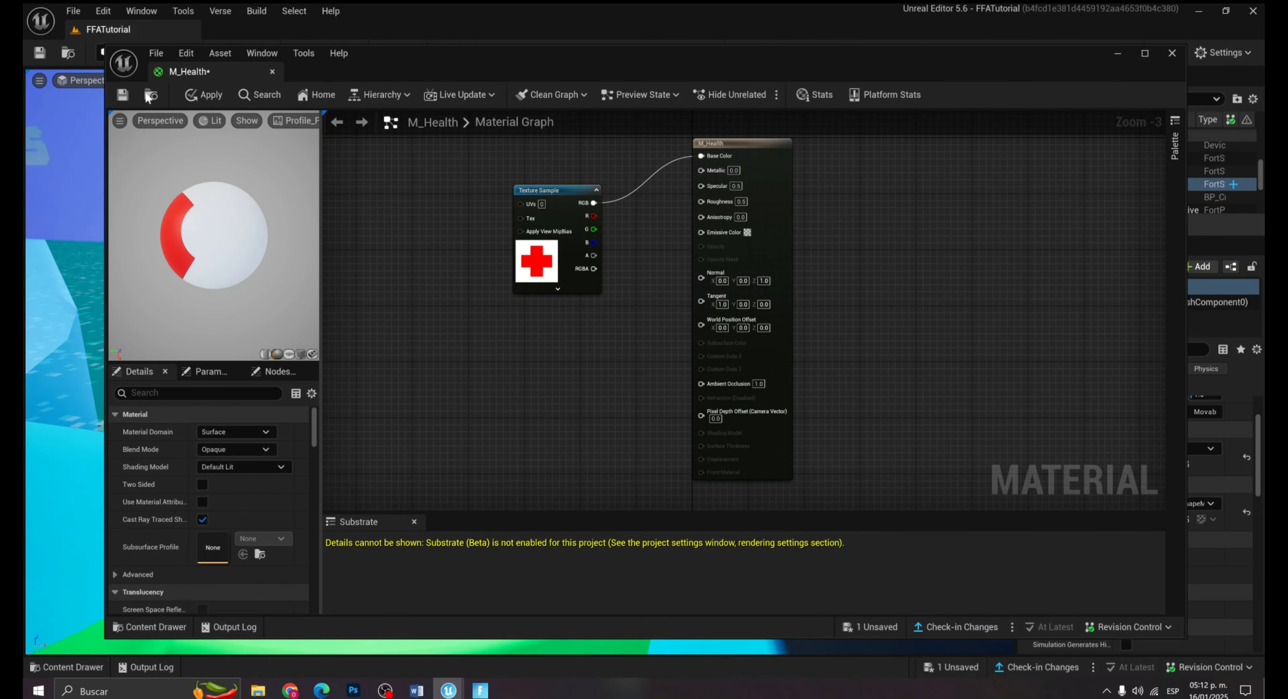
pyautogui.click(273, 72)
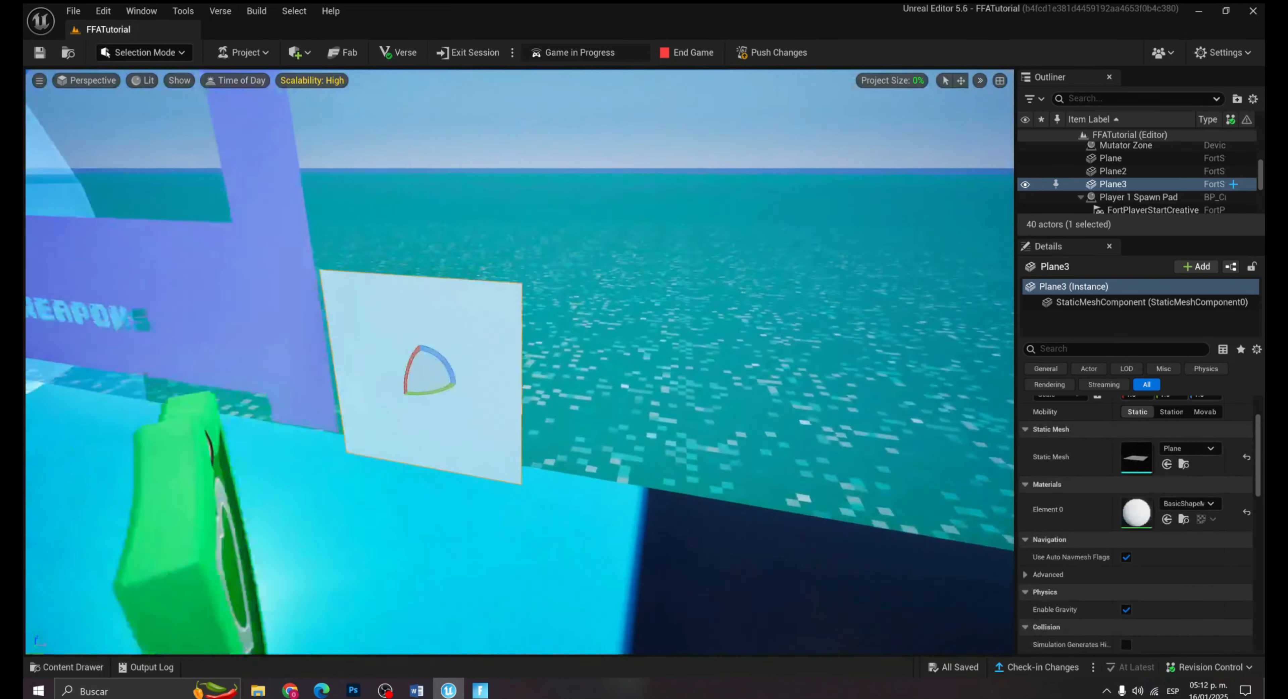
# Apply M_Health to the upright plane and move it along X to 788, clear of the weapons table.
pyautogui.hotkey('ctrl', 'space')
pyautogui.moveTo(519, 505); pyautogui.dragTo(564, 341)
pyautogui.moveTo(563, 341); pyautogui.dragTo(529, 342, button='right')
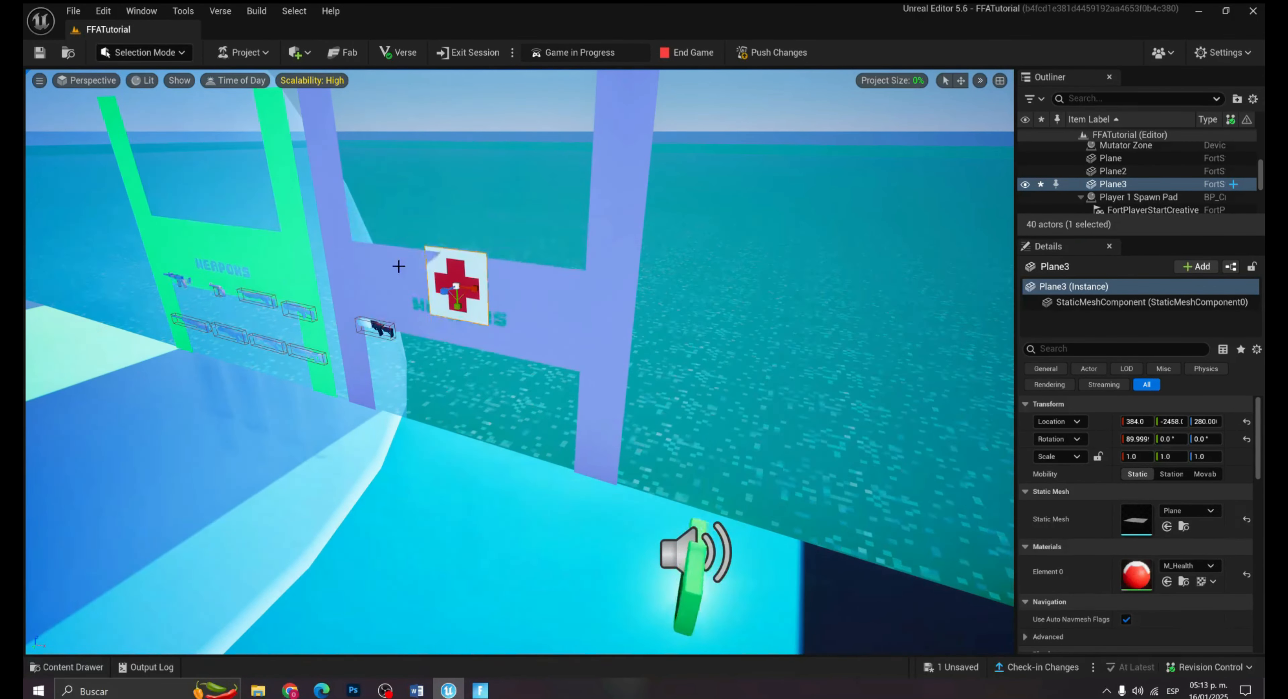
pyautogui.moveTo(478, 285); pyautogui.dragTo(805, 340)
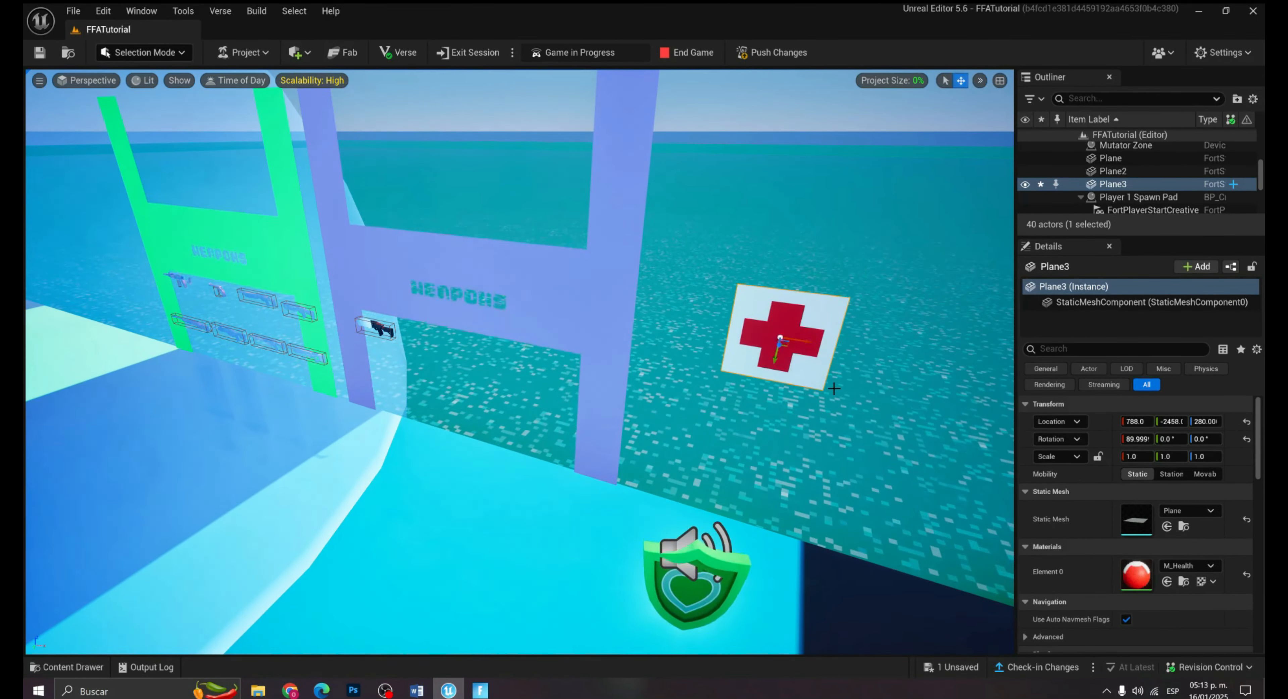
# Move the Health Powerup below and in front of the red-cross plane, at about X 798, Y -2386, Z 178.
pyautogui.click(699, 604)
pyautogui.moveTo(699, 604); pyautogui.dragTo(699, 609, button='right')
pyautogui.moveTo(691, 514)
pyautogui.mouseDown()
pyautogui.moveTo(828, 472)
pyautogui.moveTo(820, 497)
pyautogui.mouseUp()
pyautogui.moveTo(821, 497); pyautogui.dragTo(870, 475, button='right')
pyautogui.moveTo(511, 472); pyautogui.dragTo(511, 427)
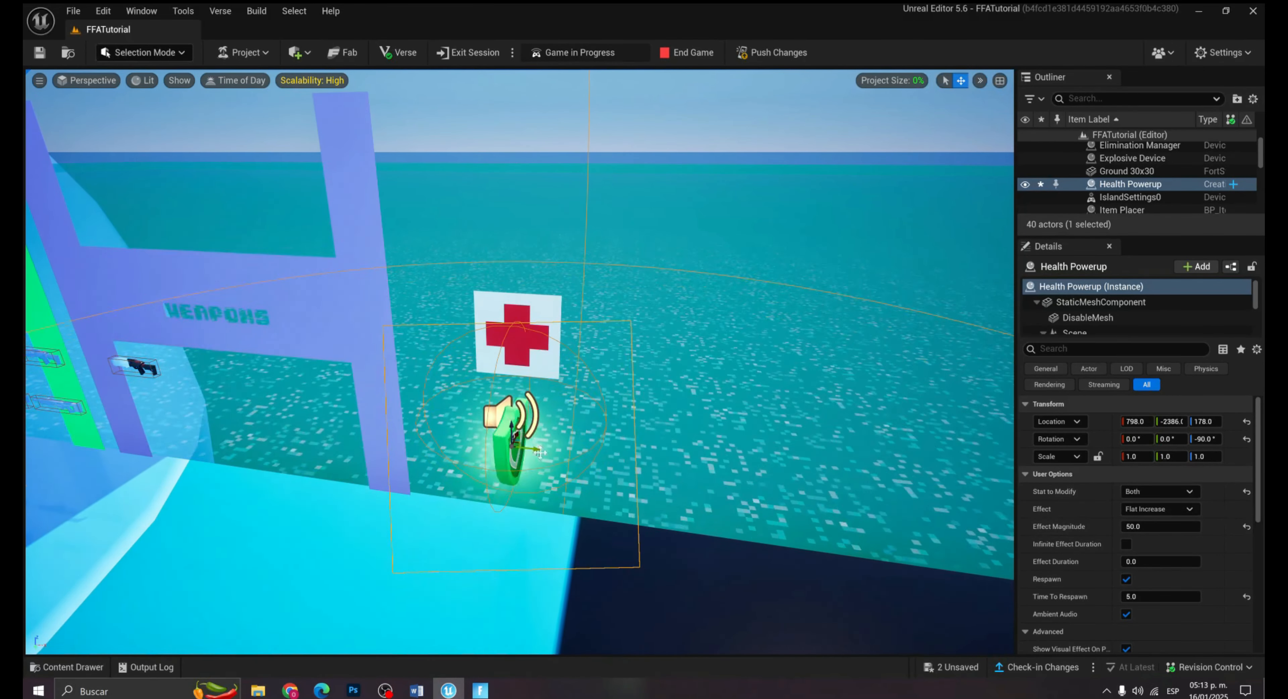
# Set the Health Powerup's Time To Respawn to 8 seconds and end the running game.
pyautogui.click(1158, 597)
pyautogui.write('8')
pyautogui.press('Return')
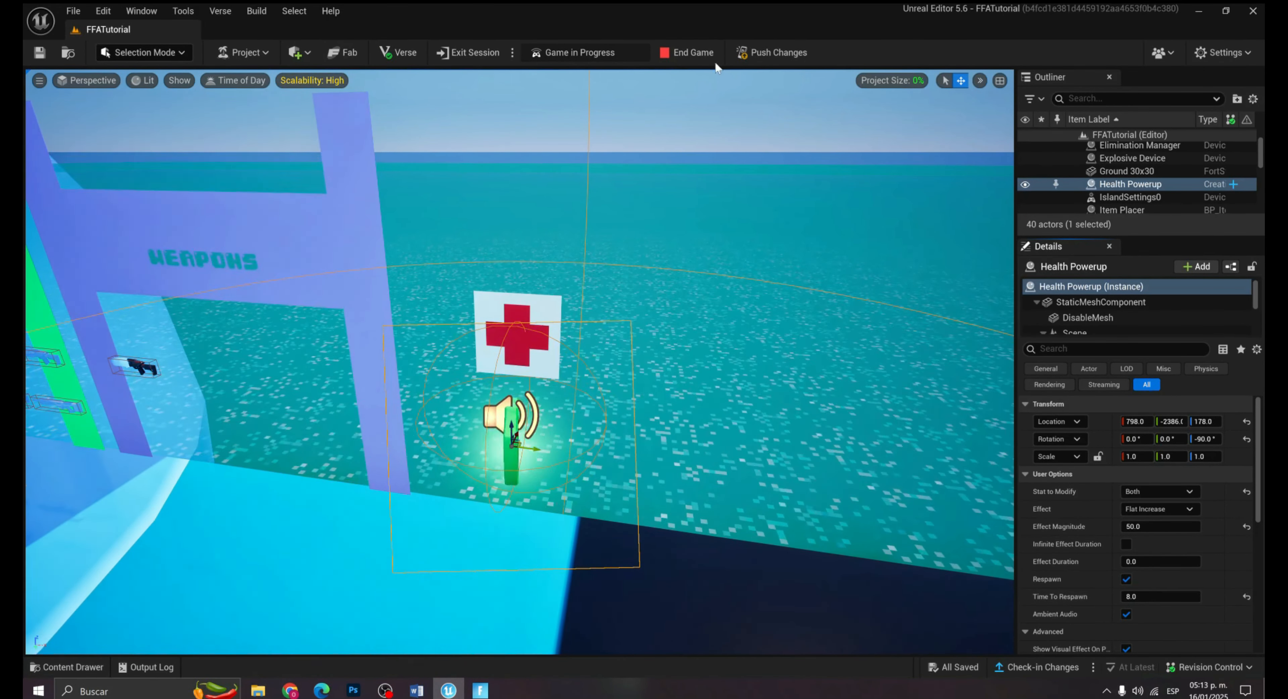
pyautogui.click(692, 53)
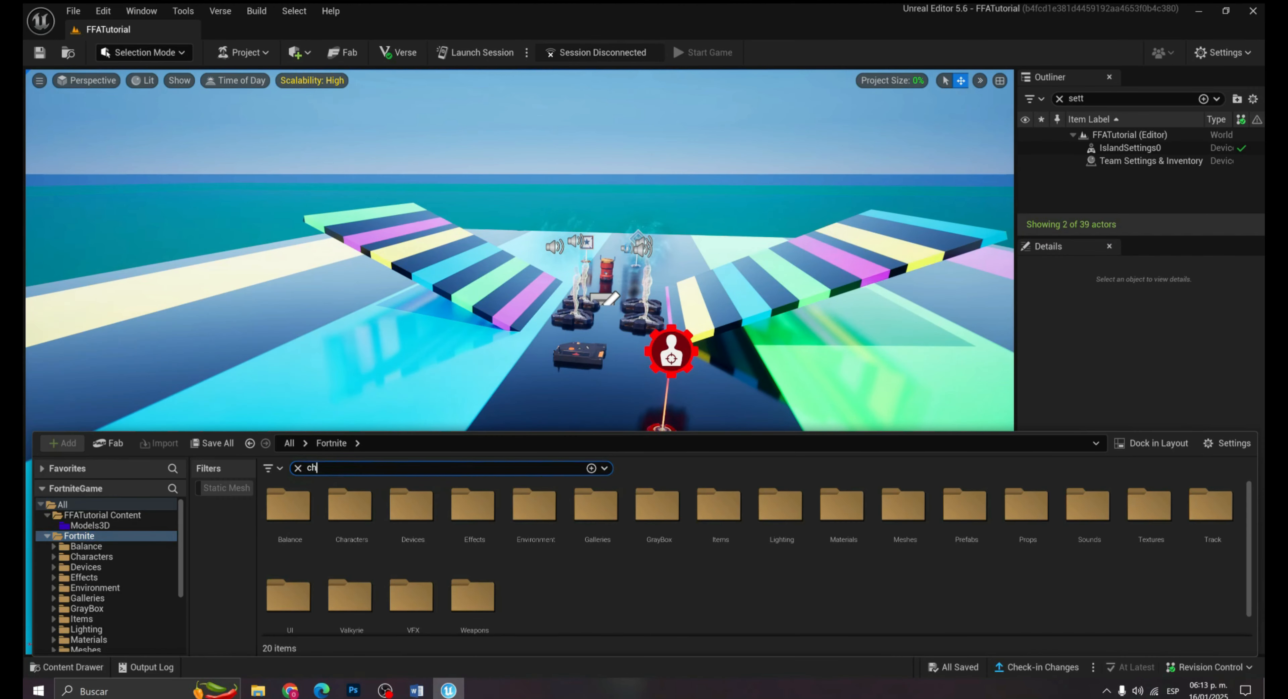
# Search the Fortnite content for the Changing Booth device and look over the spawn area.
pyautogui.write('angin')
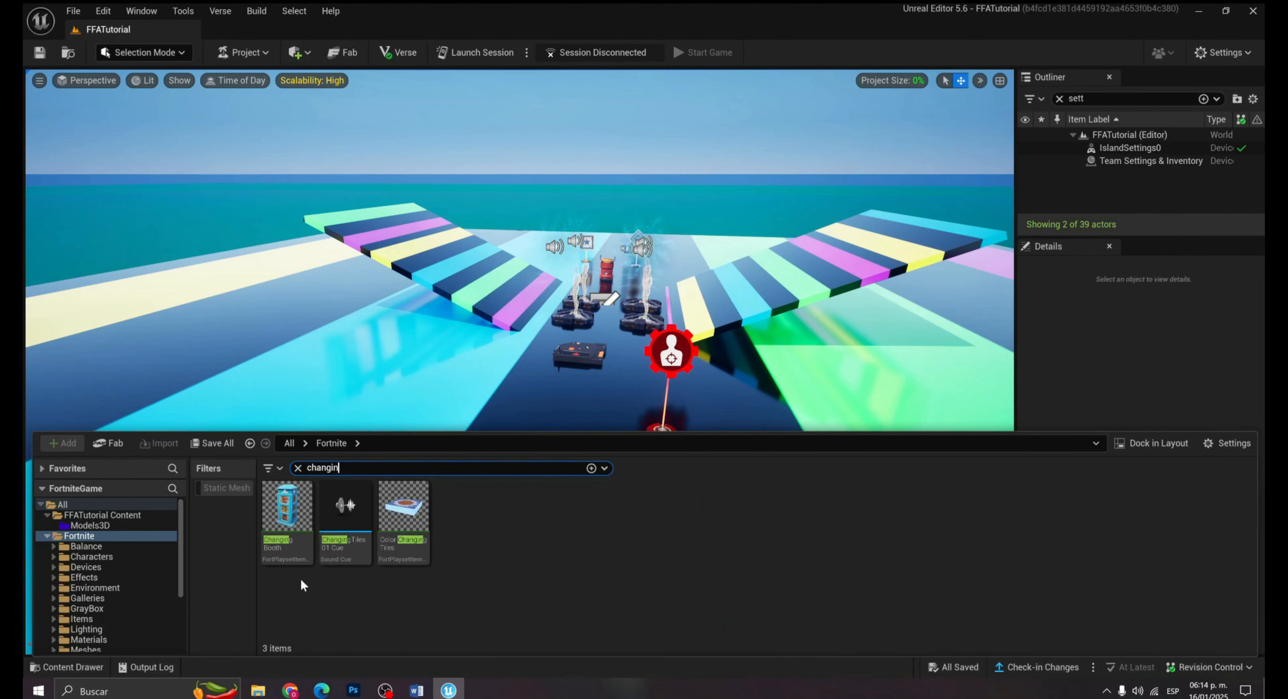
pyautogui.moveTo(428, 336); pyautogui.dragTo(327, 450)
pyautogui.moveTo(521, 412); pyautogui.dragTo(590, 390, button='right')
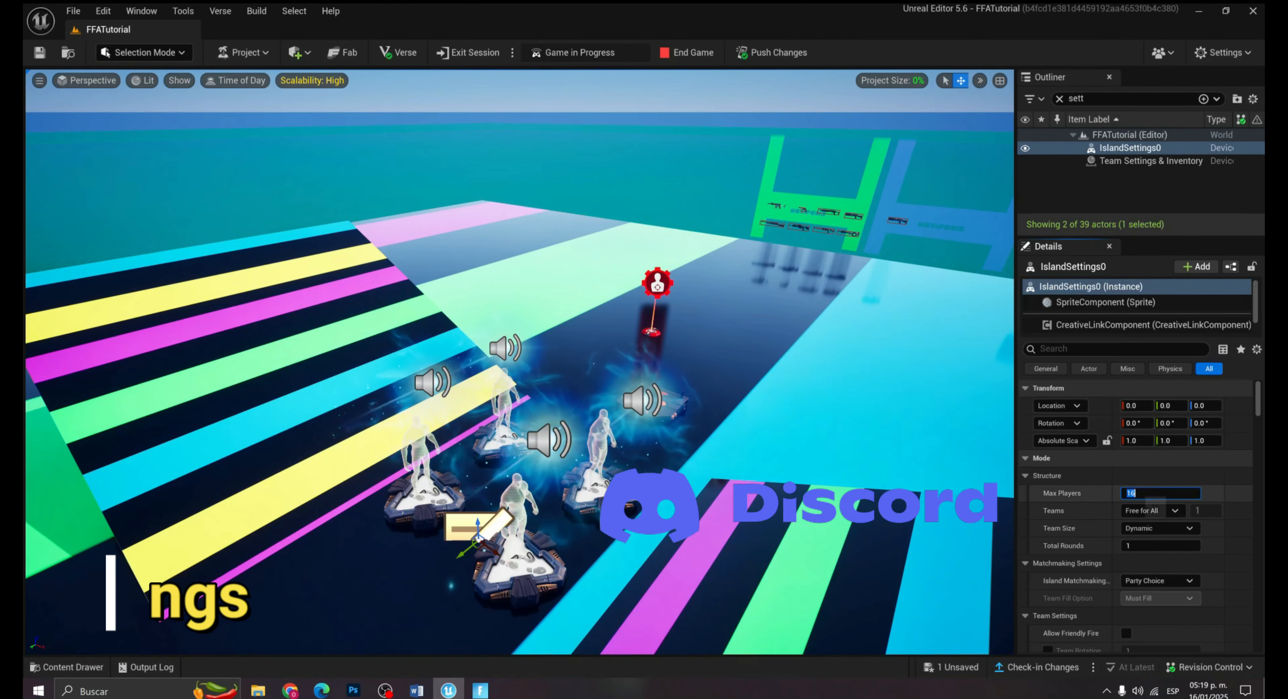
# In the island settings, set Max Players to 4 and make eliminated players keep their items.
pyautogui.write('4')
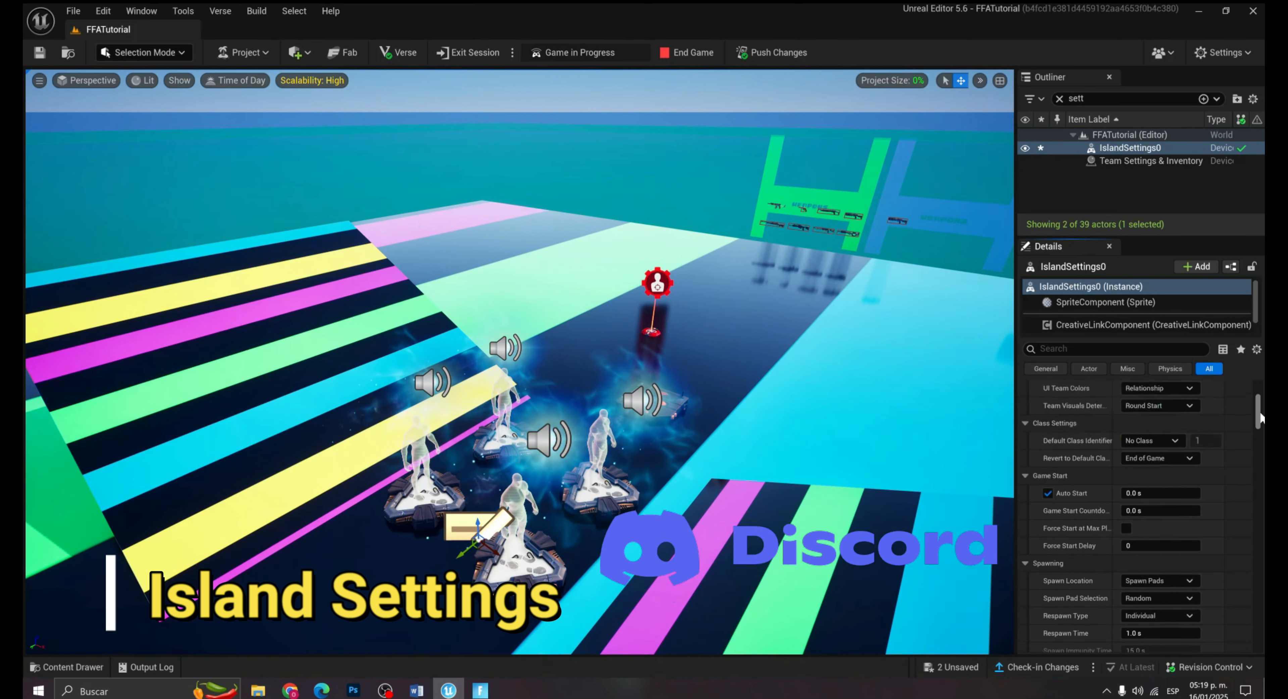
pyautogui.scroll(-5, 1260, 413)
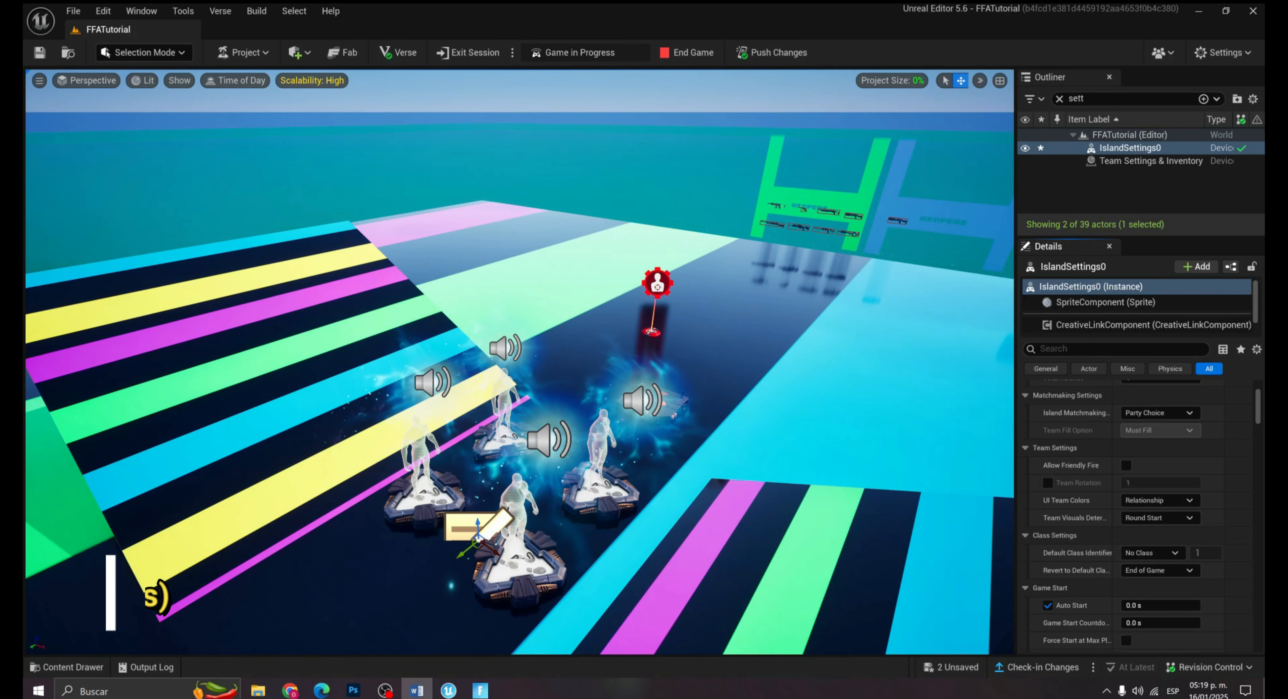
pyautogui.scroll(-1, 1129, 432)
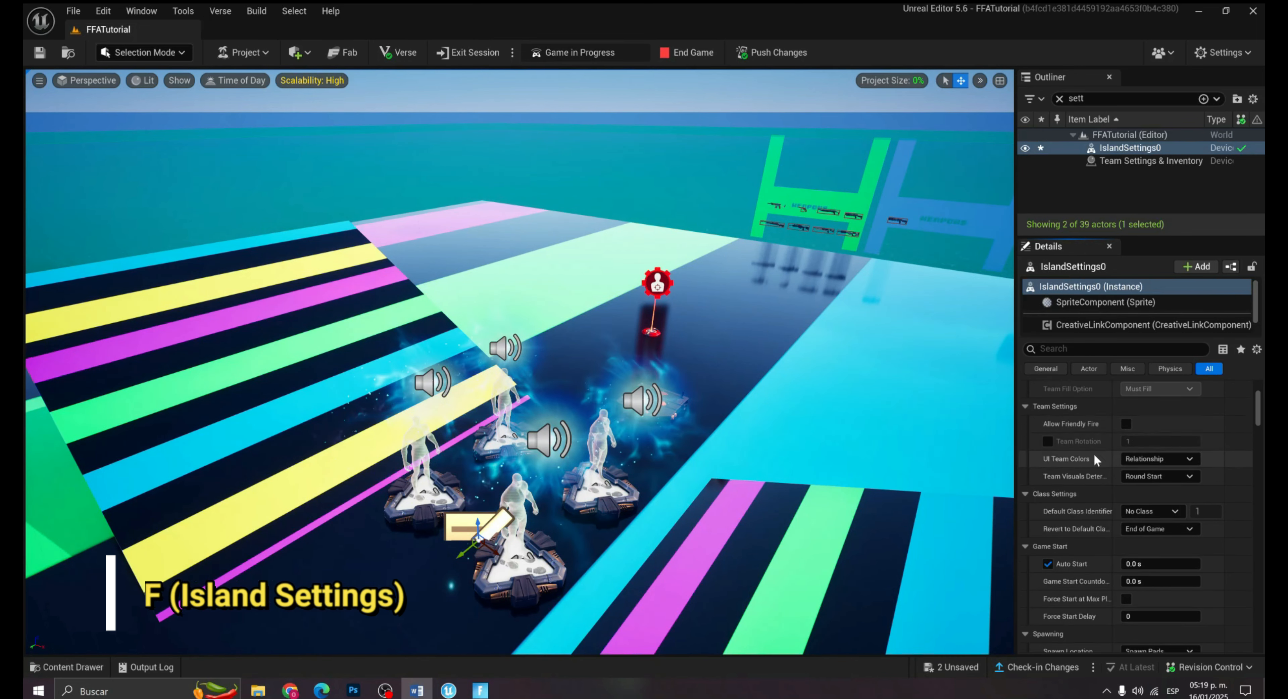
pyautogui.scroll(-5, 1100, 460)
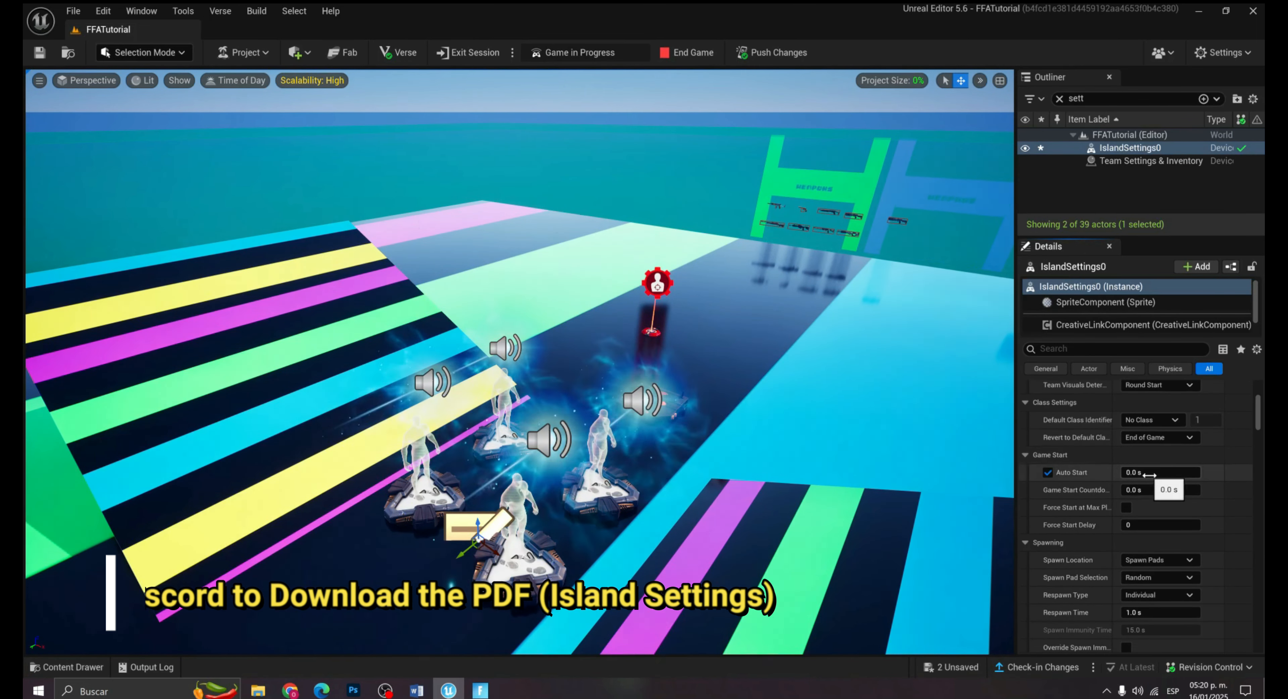
pyautogui.scroll(-10, 1261, 436)
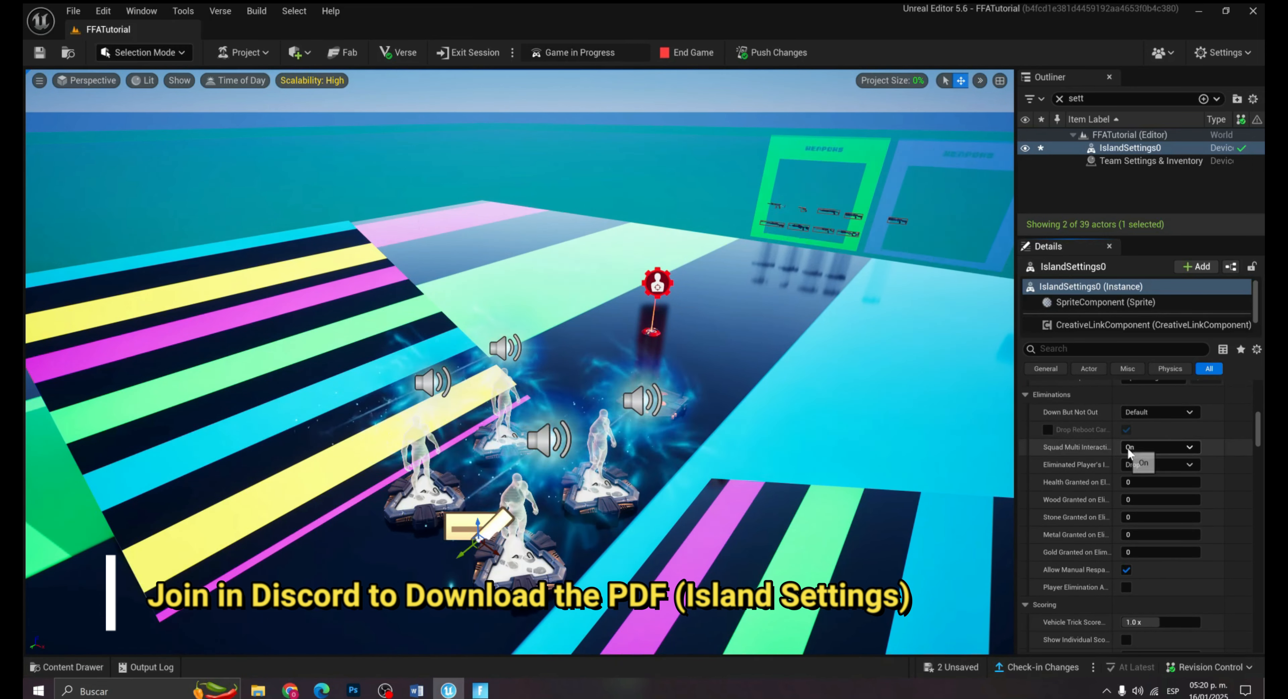
pyautogui.click(1157, 465)
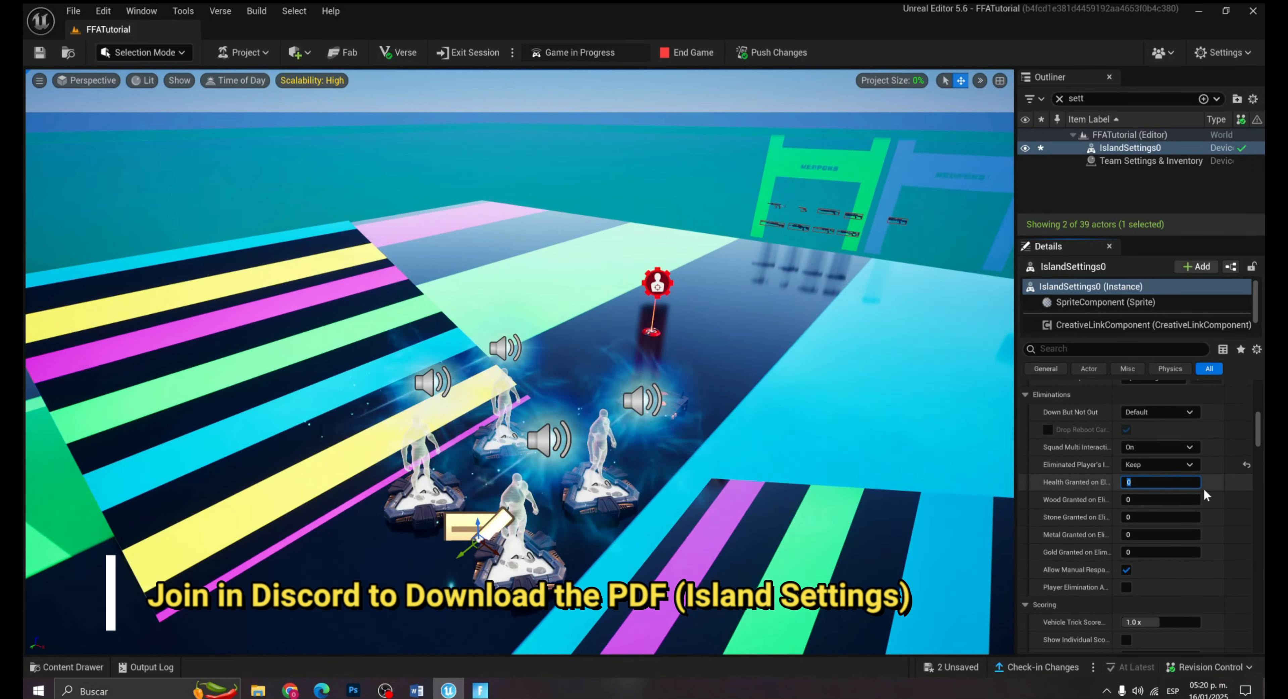
# Set the Elimination Score to 1 in the island's scoring settings.
pyautogui.scroll(-3, 1260, 449)
pyautogui.scroll(-1, 1261, 449)
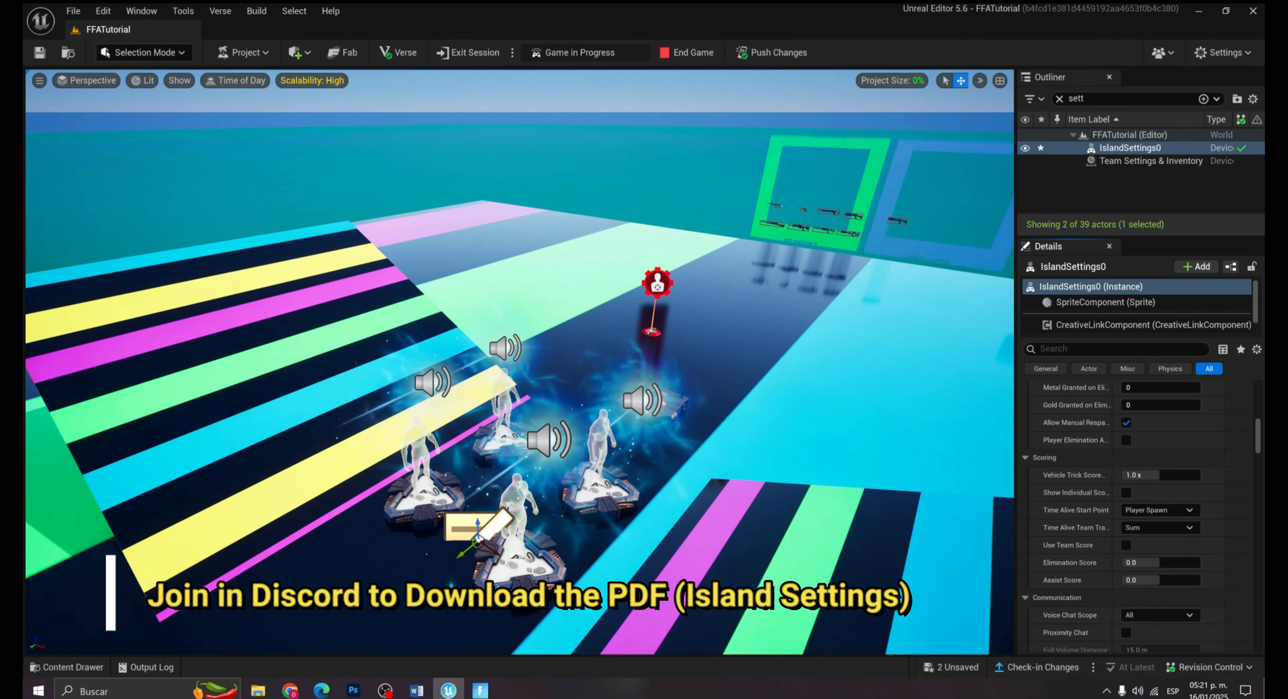
pyautogui.scroll(-2, 1117, 484)
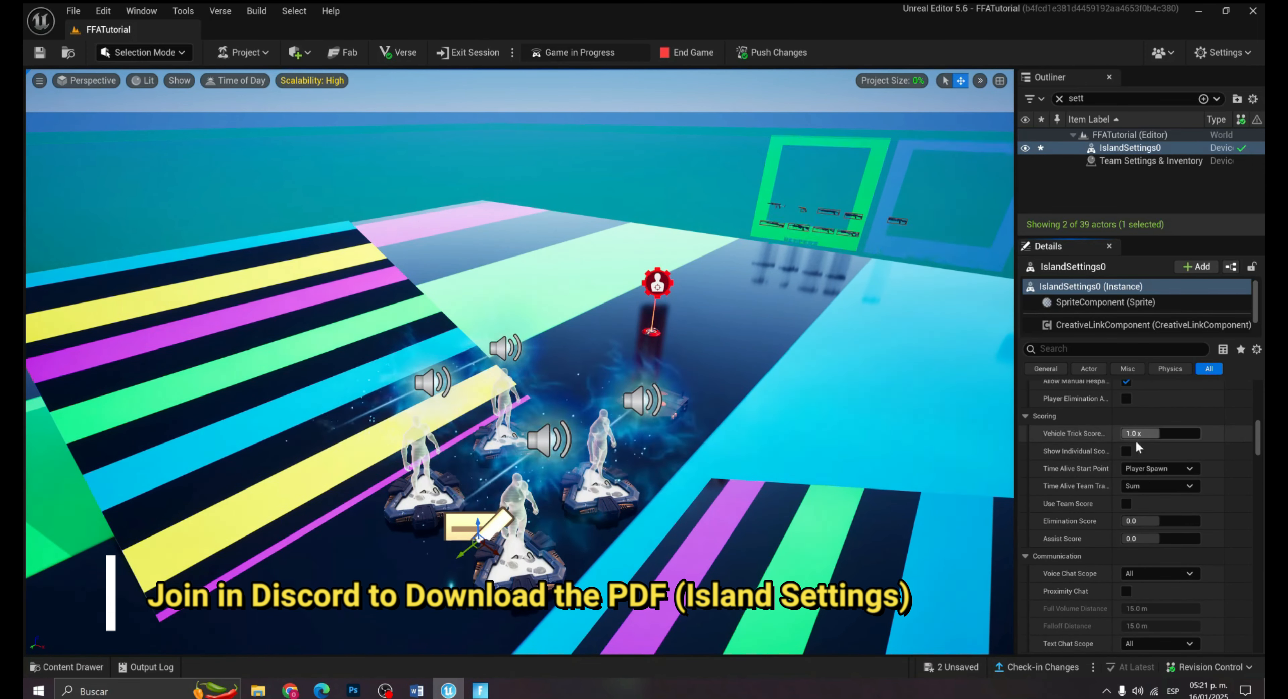
pyautogui.click(1136, 521)
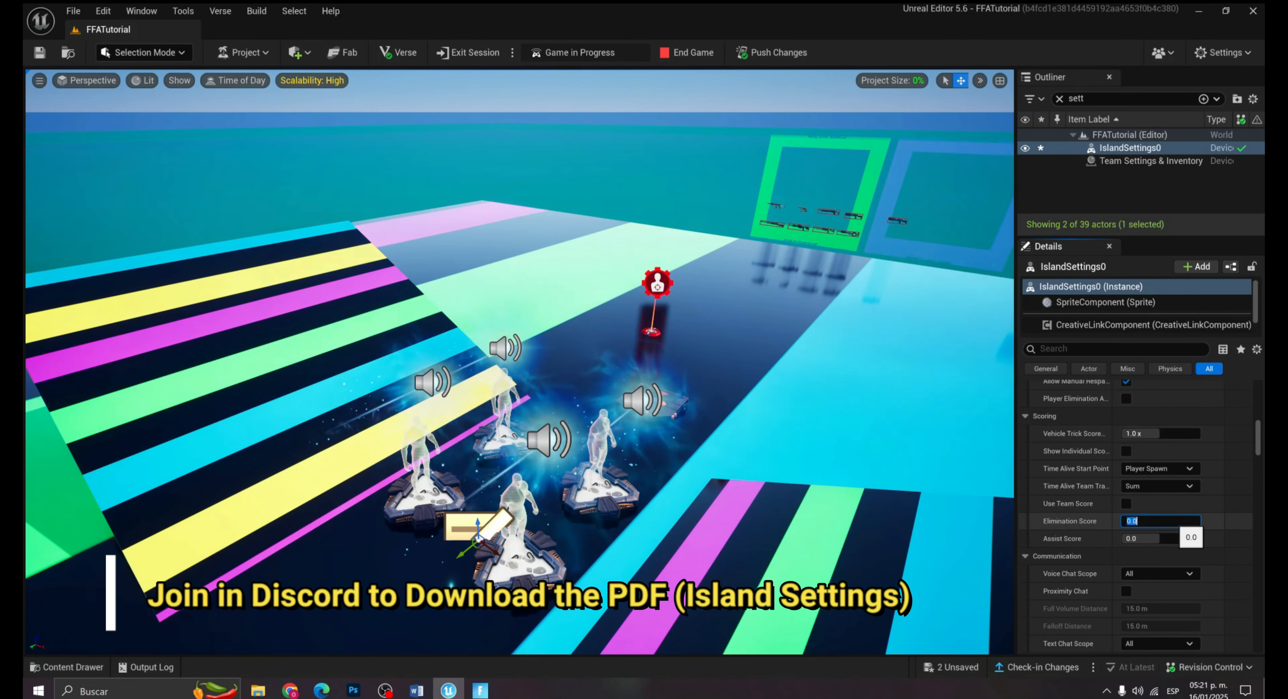
pyautogui.write('1')
pyautogui.press('Return')
# Review the island's communication, end condition, post-game, round, locomotion, health, shield, self-damage, pickup and build mode options.
pyautogui.scroll(-3, 1135, 514)
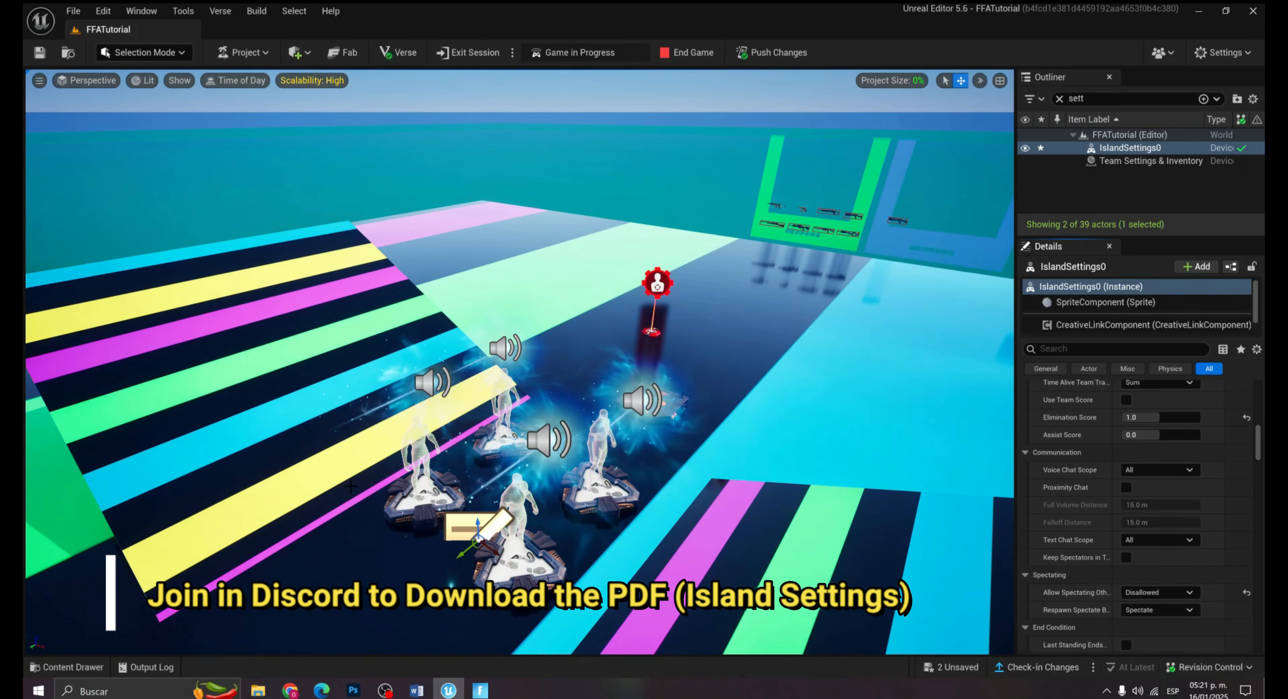
pyautogui.scroll(-4, 1150, 540)
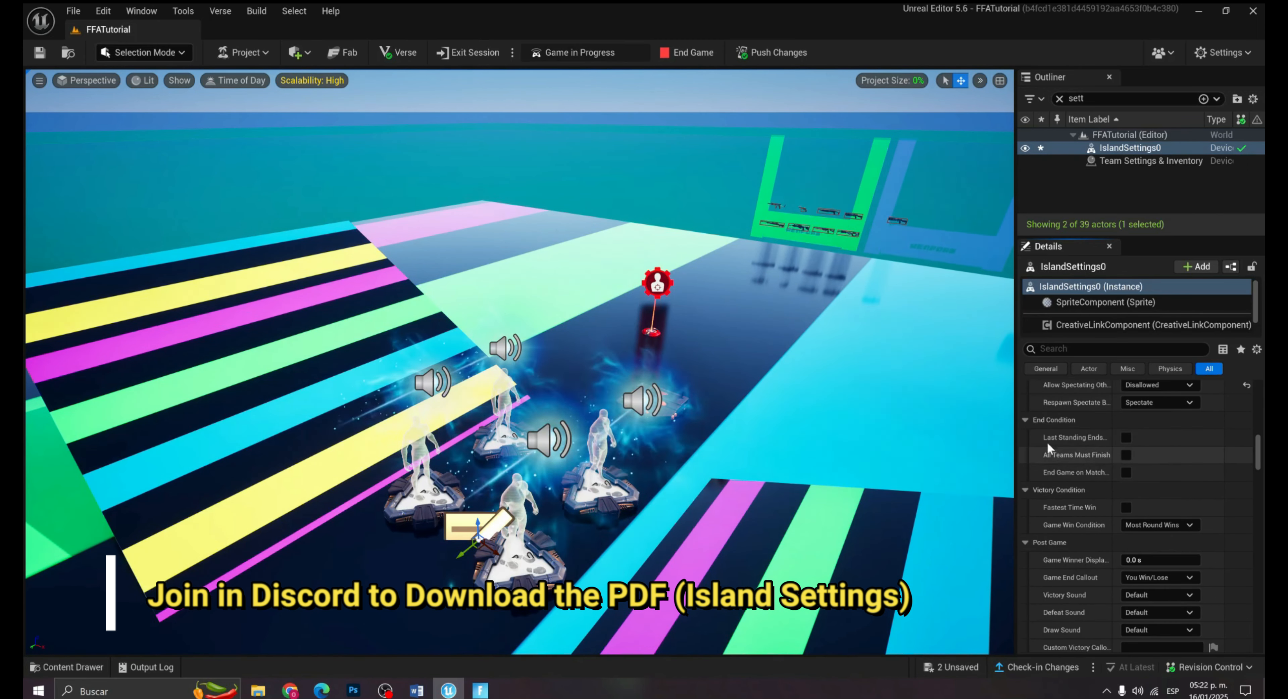
pyautogui.scroll(-3, 1120, 515)
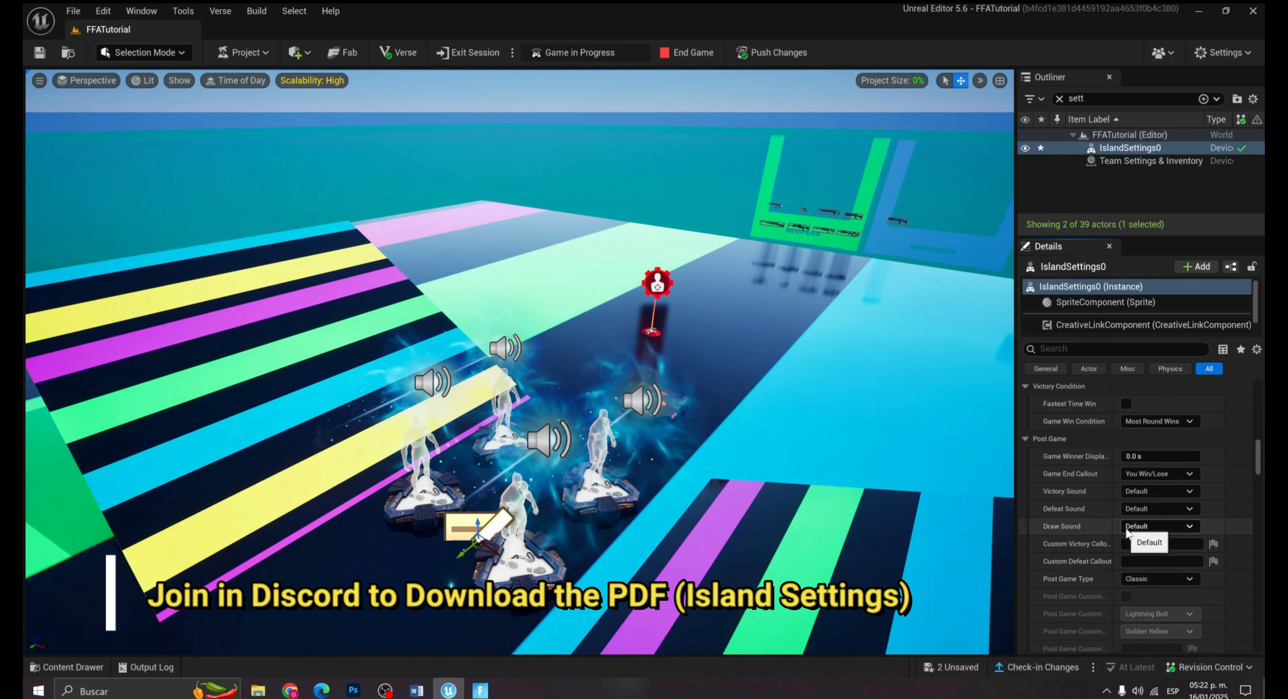
pyautogui.scroll(-5, 1150, 449)
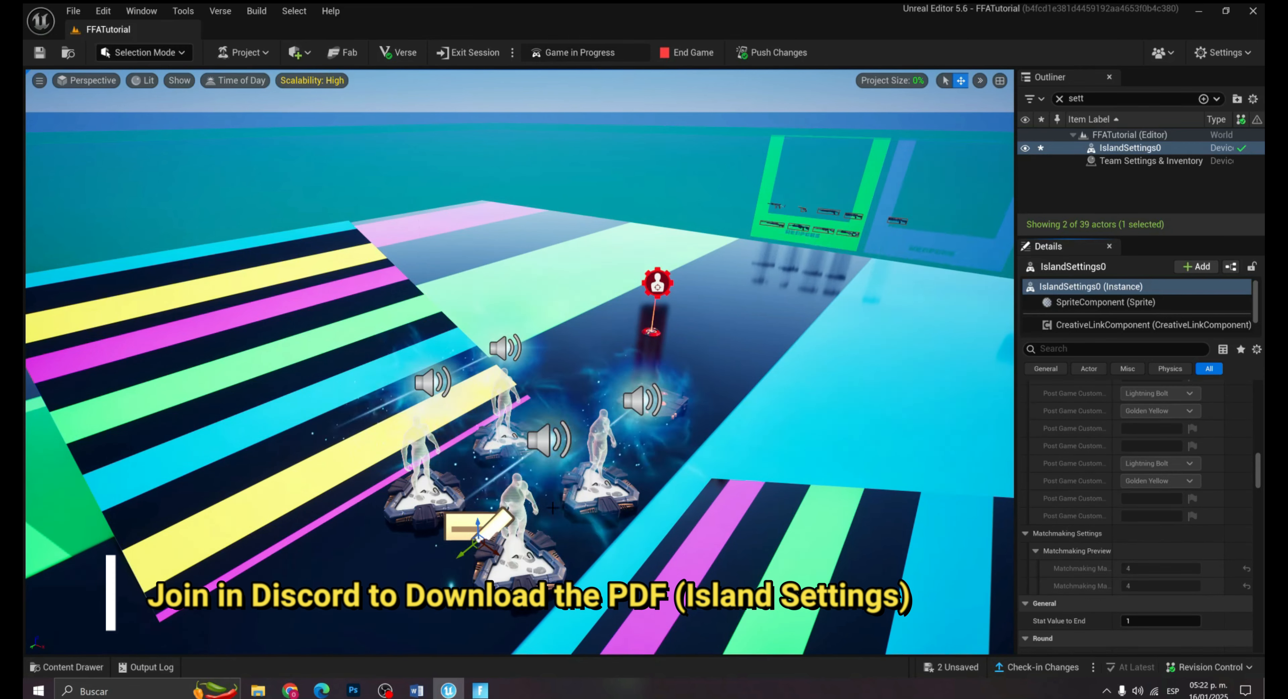
pyautogui.scroll(-5, 1122, 500)
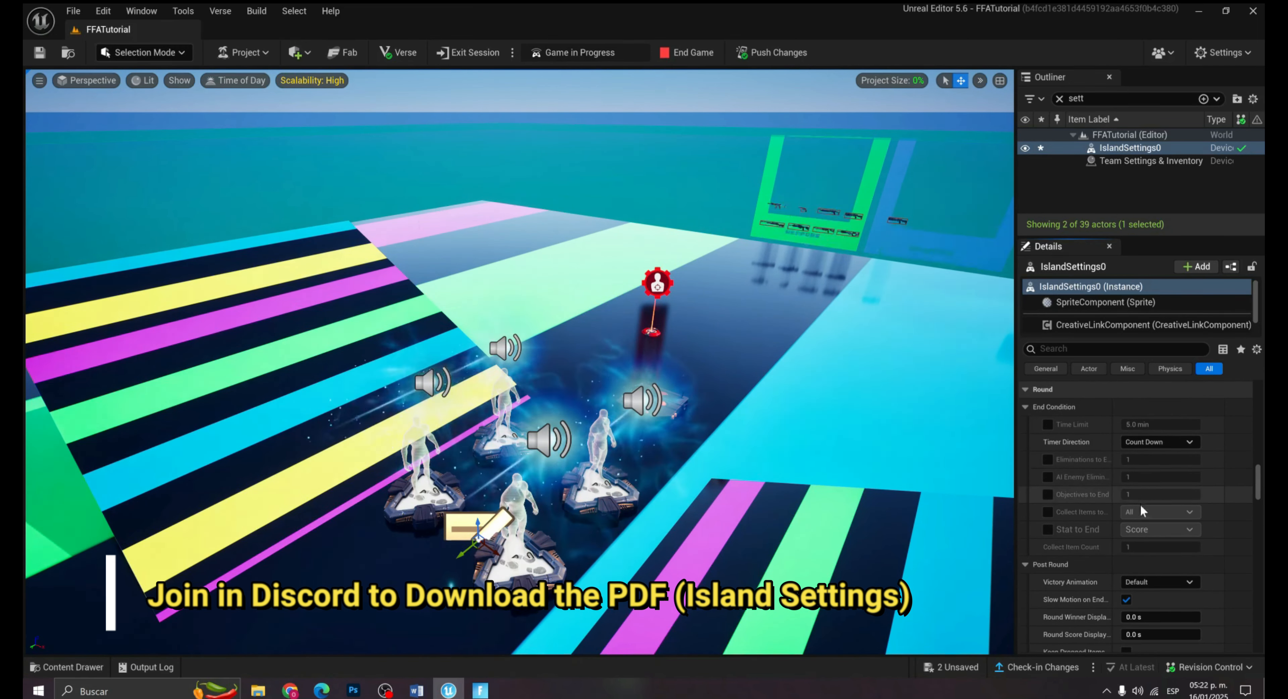
pyautogui.scroll(-3, 1150, 480)
pyautogui.scroll(-5, 1145, 515)
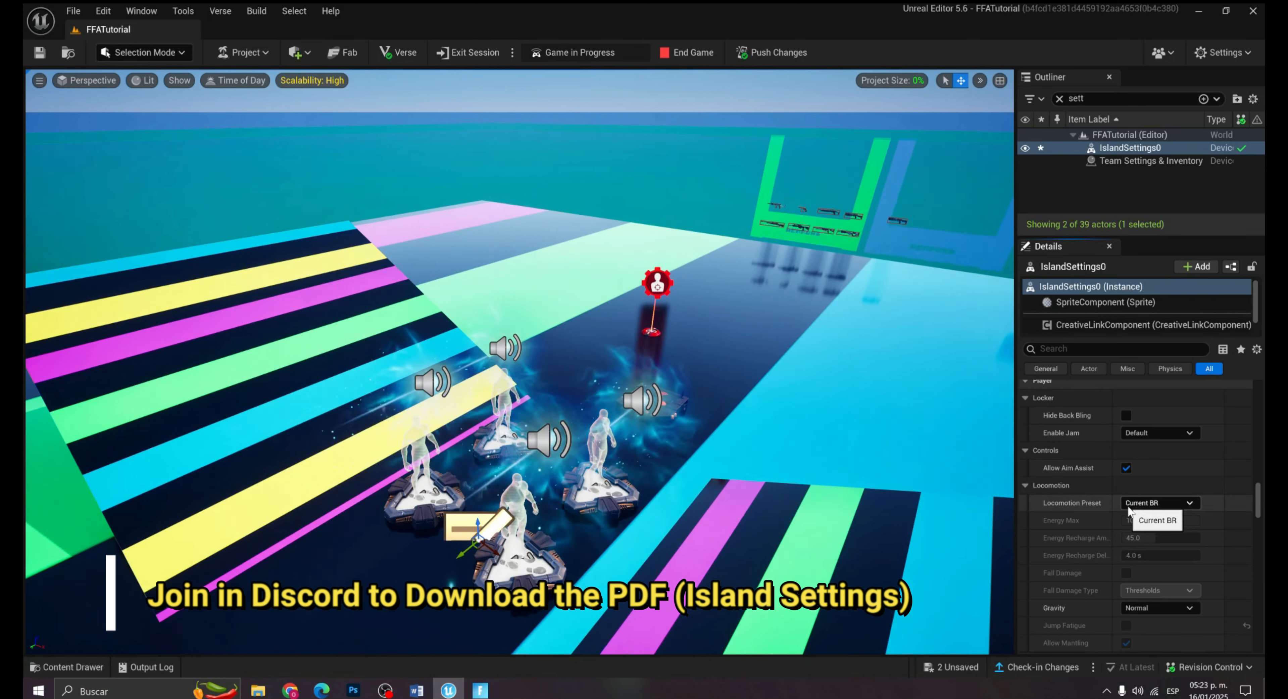
pyautogui.scroll(-5, 1124, 530)
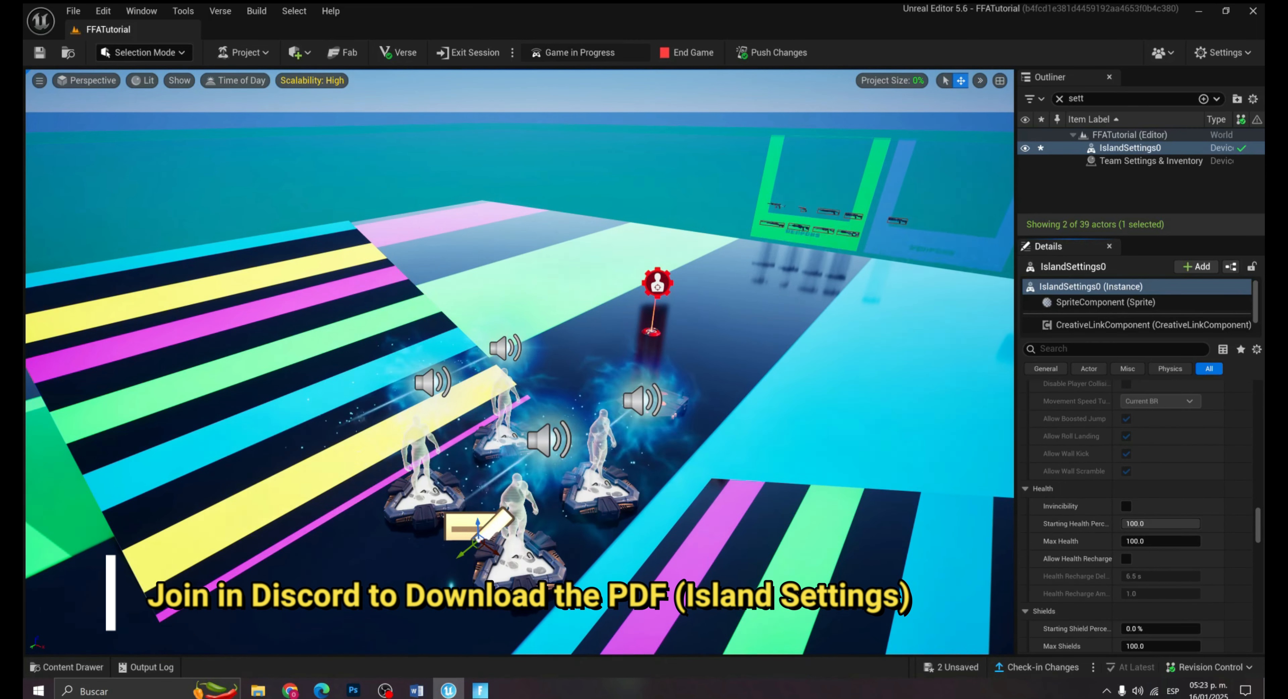
pyautogui.scroll(-5, 1150, 544)
pyautogui.click(1160, 441)
pyautogui.scroll(-5, 1172, 488)
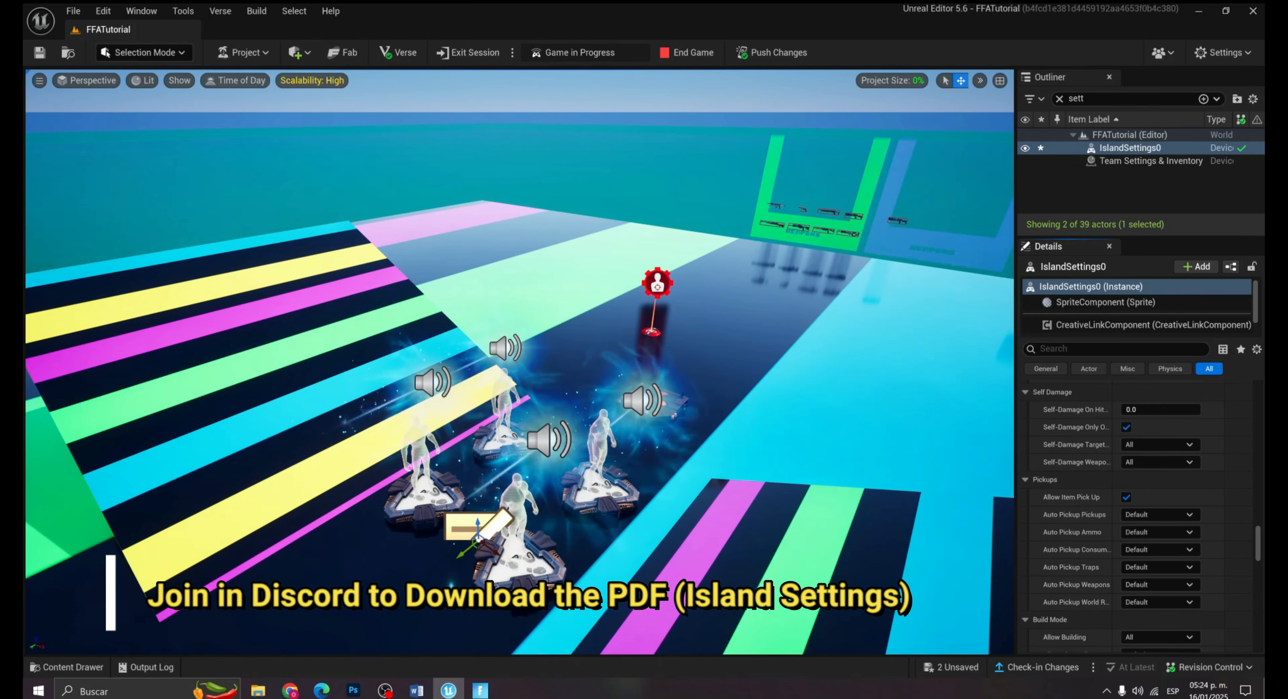
pyautogui.scroll(-5, 1136, 543)
pyautogui.scroll(10, 1143, 535)
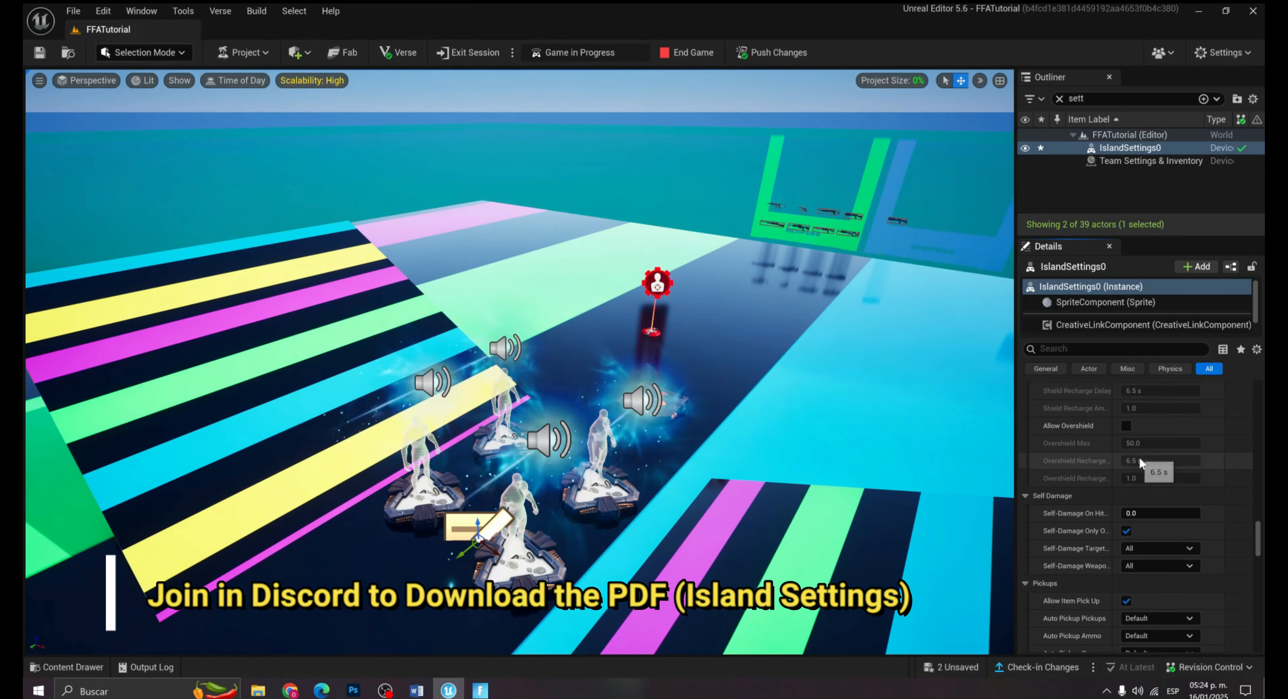
pyautogui.scroll(-5, 1135, 485)
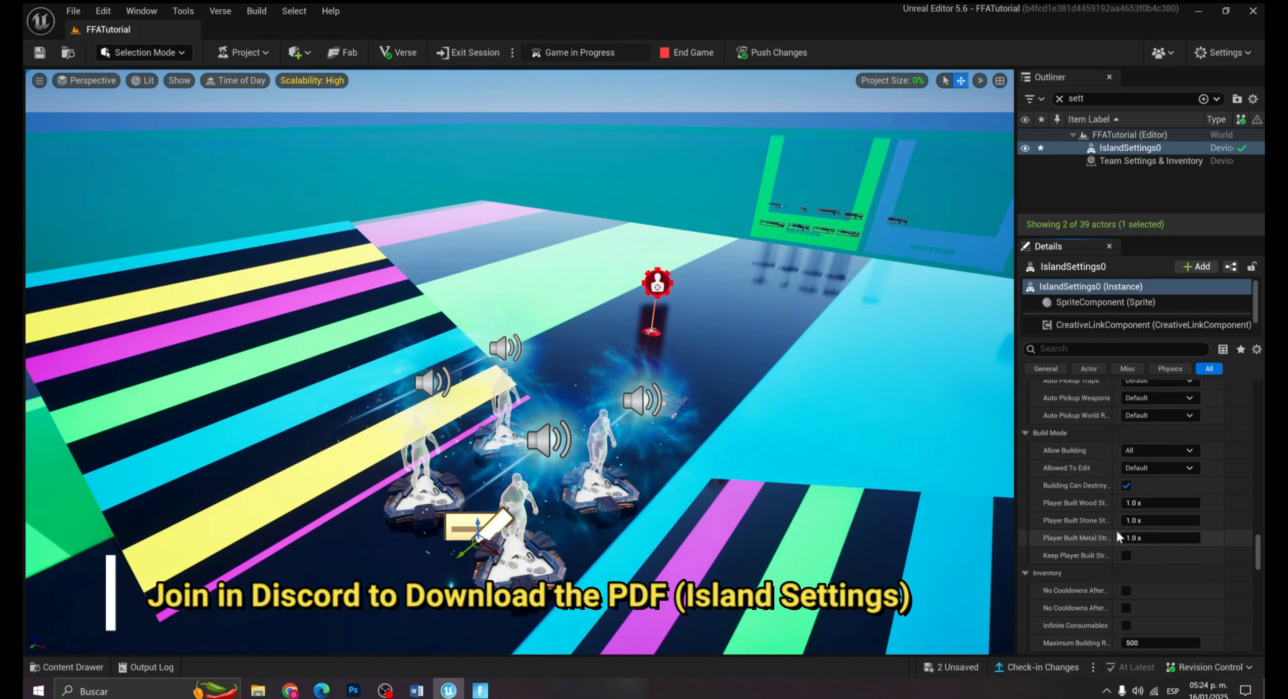
# Enable infinite consumables, building resources, reserve ammo and magazine ammo in the island's inventory settings.
pyautogui.scroll(-3, 1113, 495)
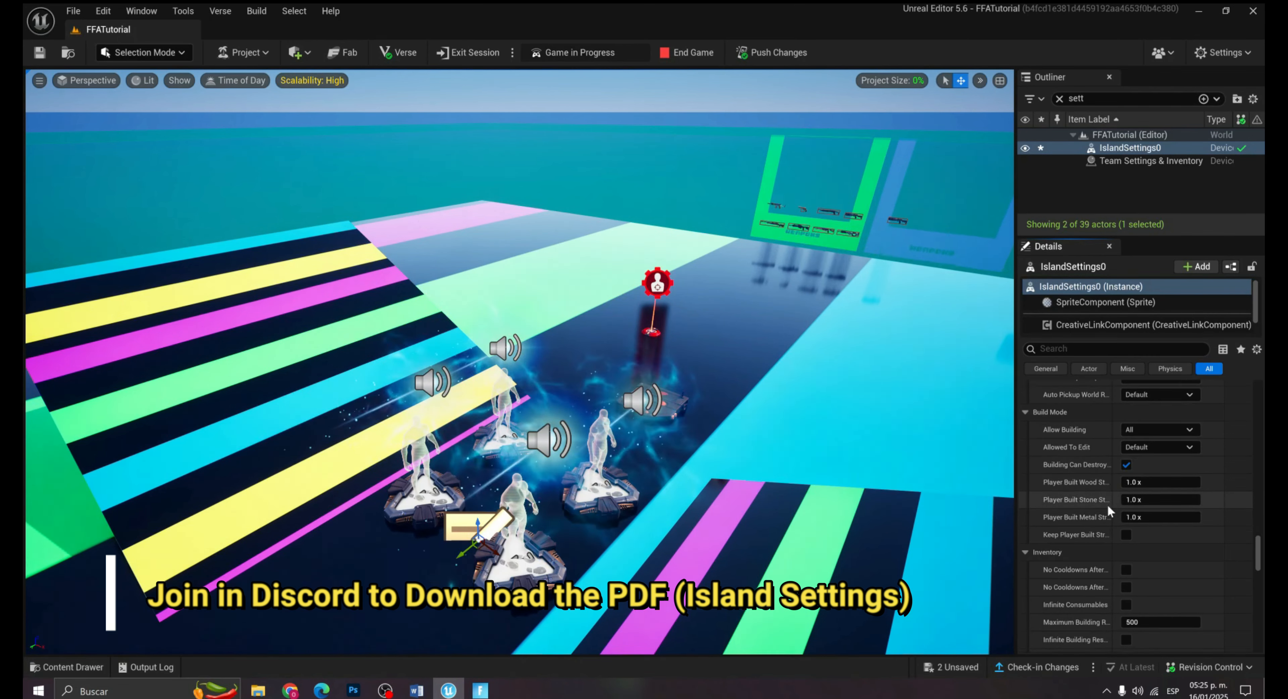
pyautogui.click(1126, 424)
pyautogui.click(1126, 424)
pyautogui.click(1126, 459)
pyautogui.click(1126, 494)
pyautogui.click(1126, 546)
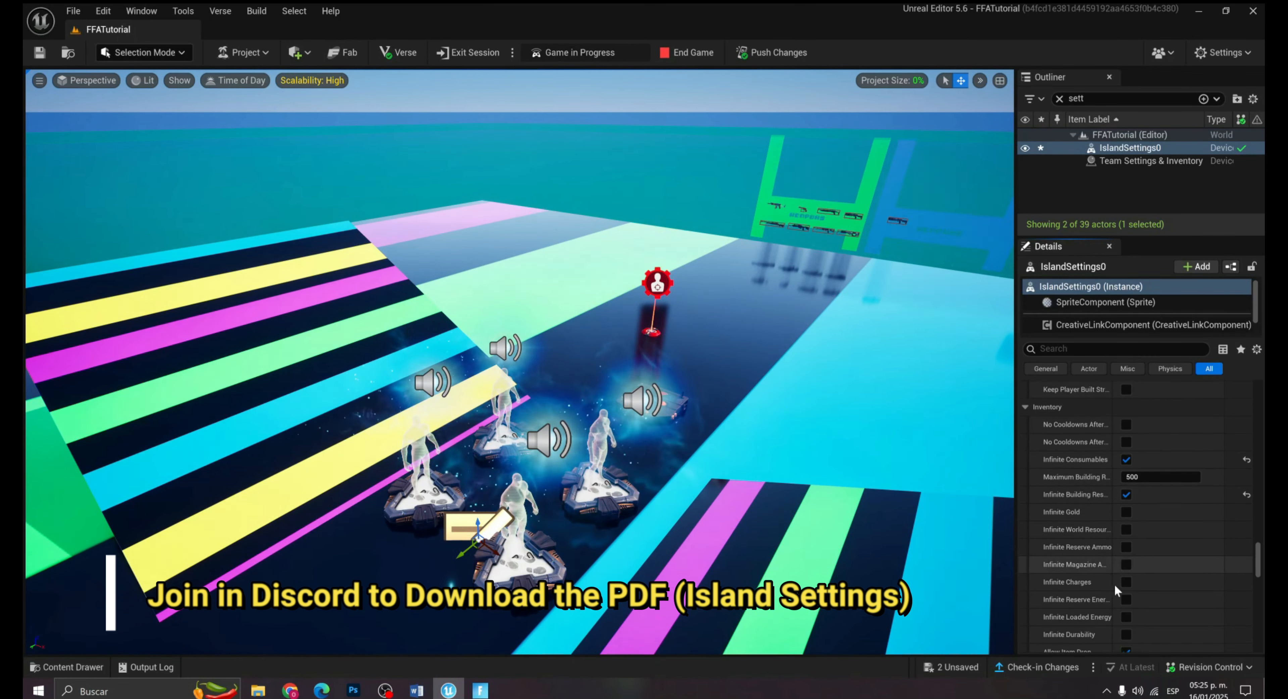
pyautogui.click(1125, 564)
# Enable HUD Info Type in the island's user interface settings and set it to Score.
pyautogui.scroll(-3, 1107, 580)
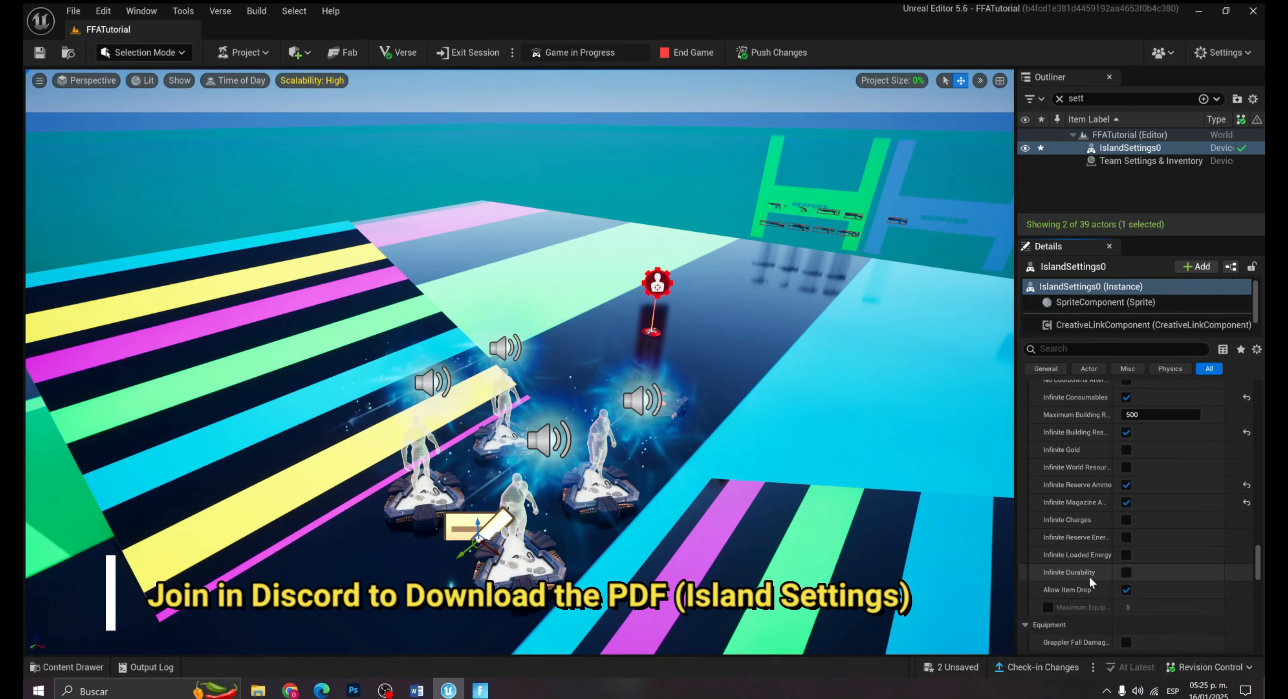
pyautogui.scroll(-3, 1107, 585)
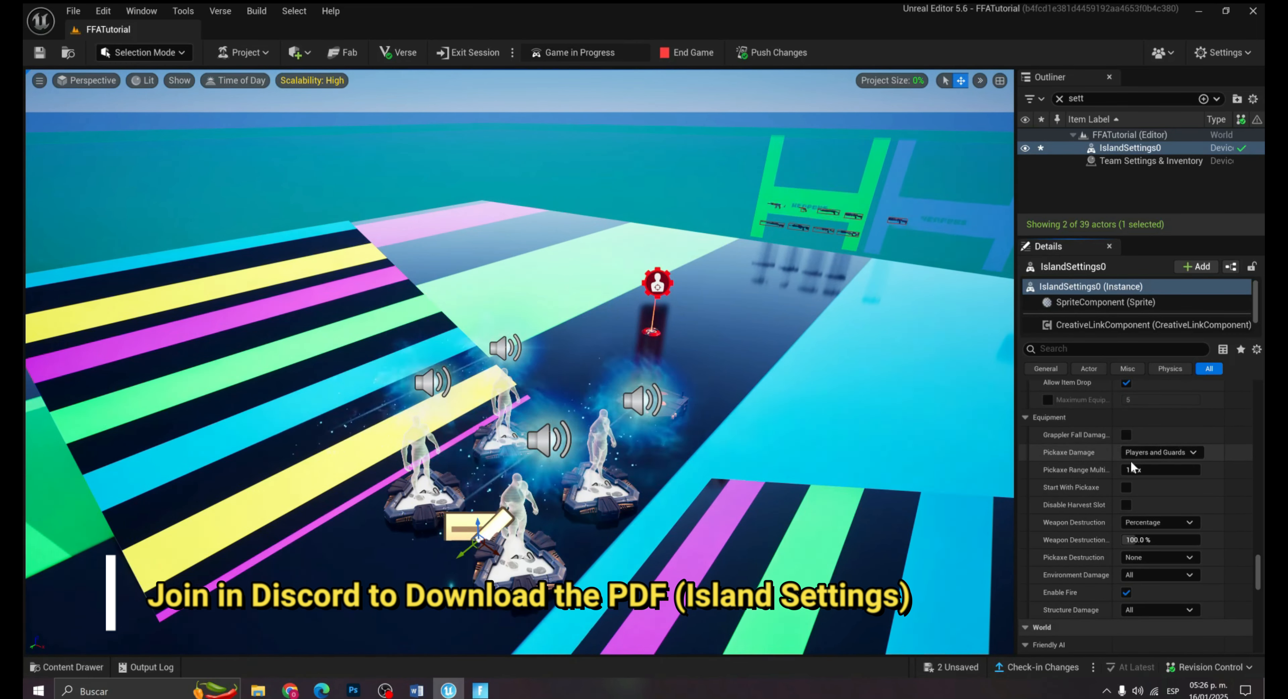
pyautogui.scroll(-5, 1160, 483)
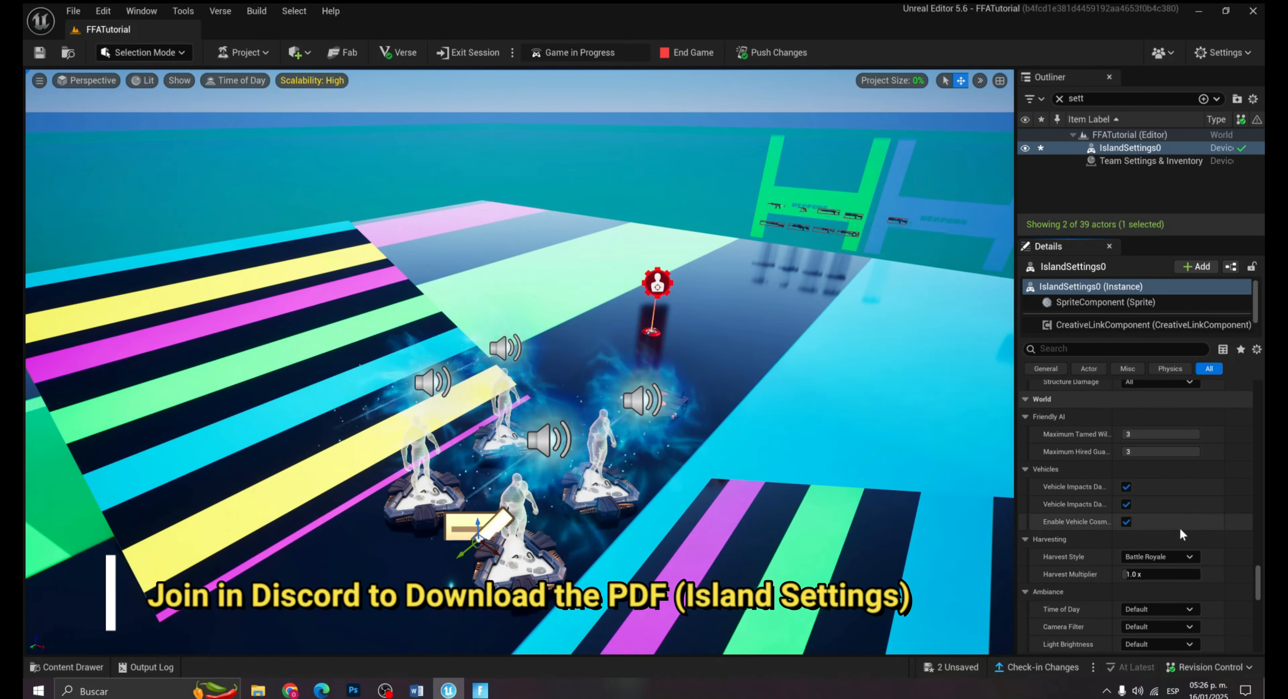
pyautogui.scroll(-6, 1119, 526)
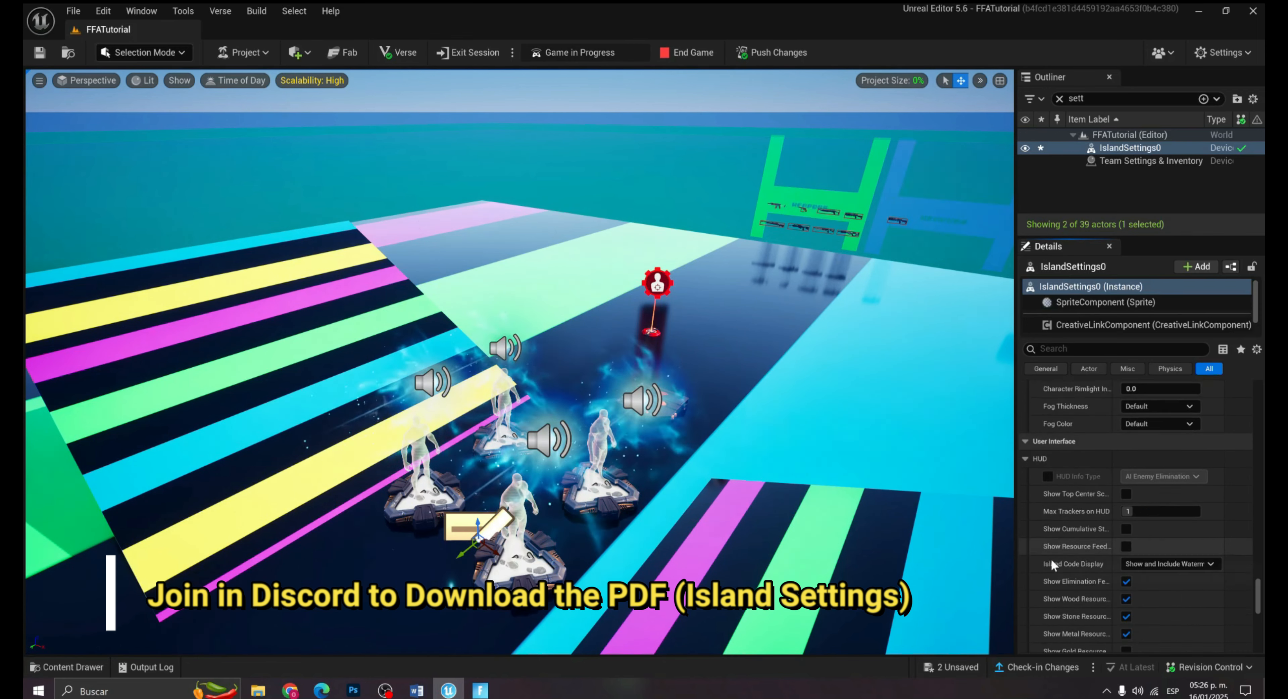
pyautogui.click(1048, 435)
pyautogui.click(1160, 435)
pyautogui.click(1139, 492)
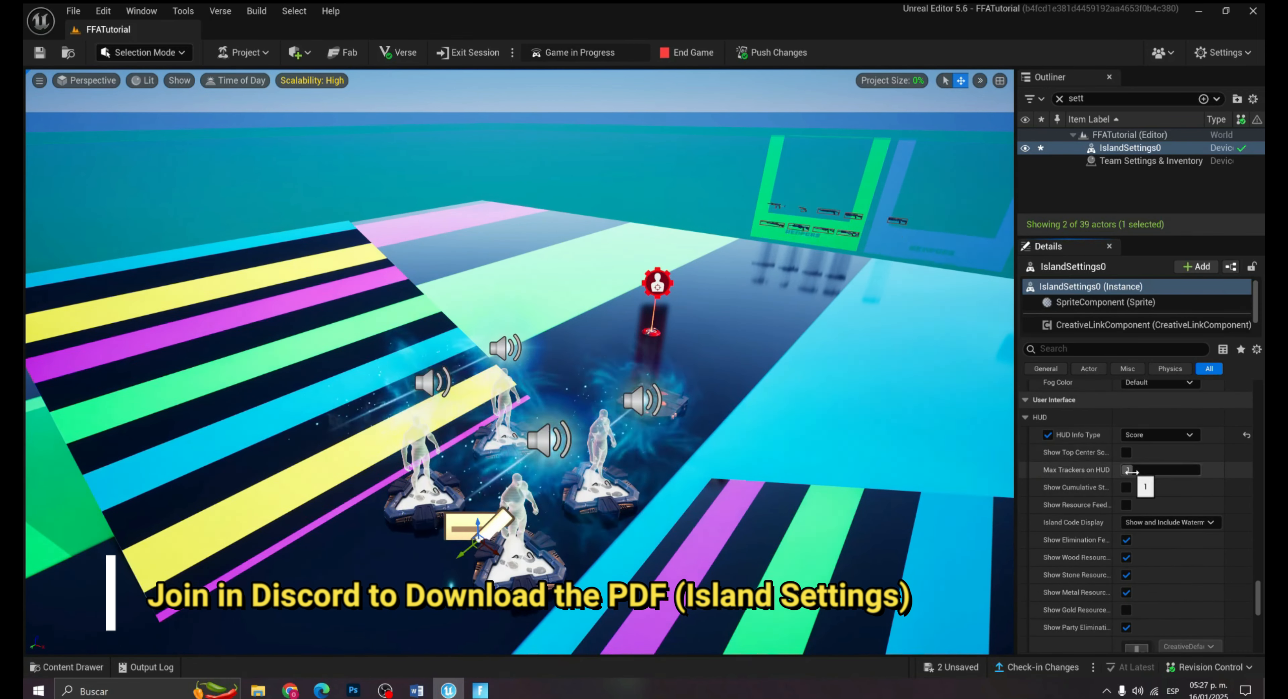
# Examine the Island Code Display choices and the remaining HUD, nameplate, map and scoreboard options.
pyautogui.click(1160, 522)
pyautogui.click(1160, 541)
pyautogui.click(1160, 523)
pyautogui.click(1149, 548)
pyautogui.scroll(-4, 1094, 545)
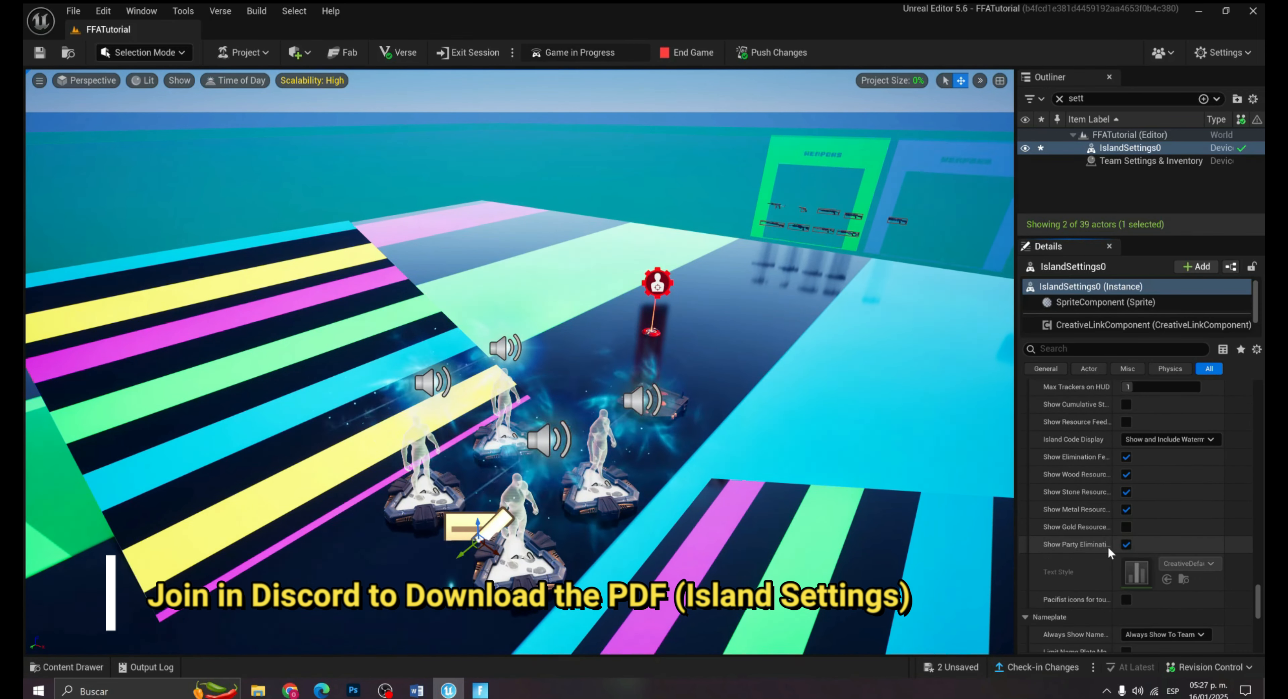
pyautogui.scroll(-1, 1142, 527)
pyautogui.scroll(-4, 1137, 540)
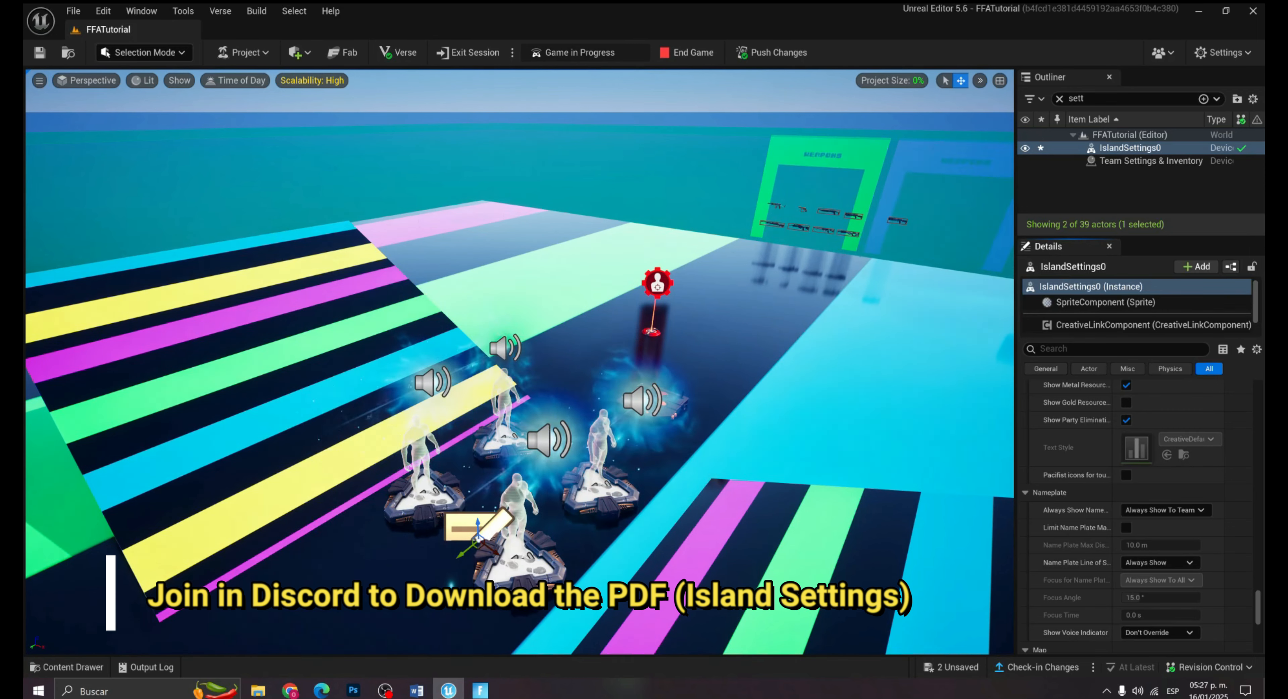
pyautogui.scroll(-6, 1235, 585)
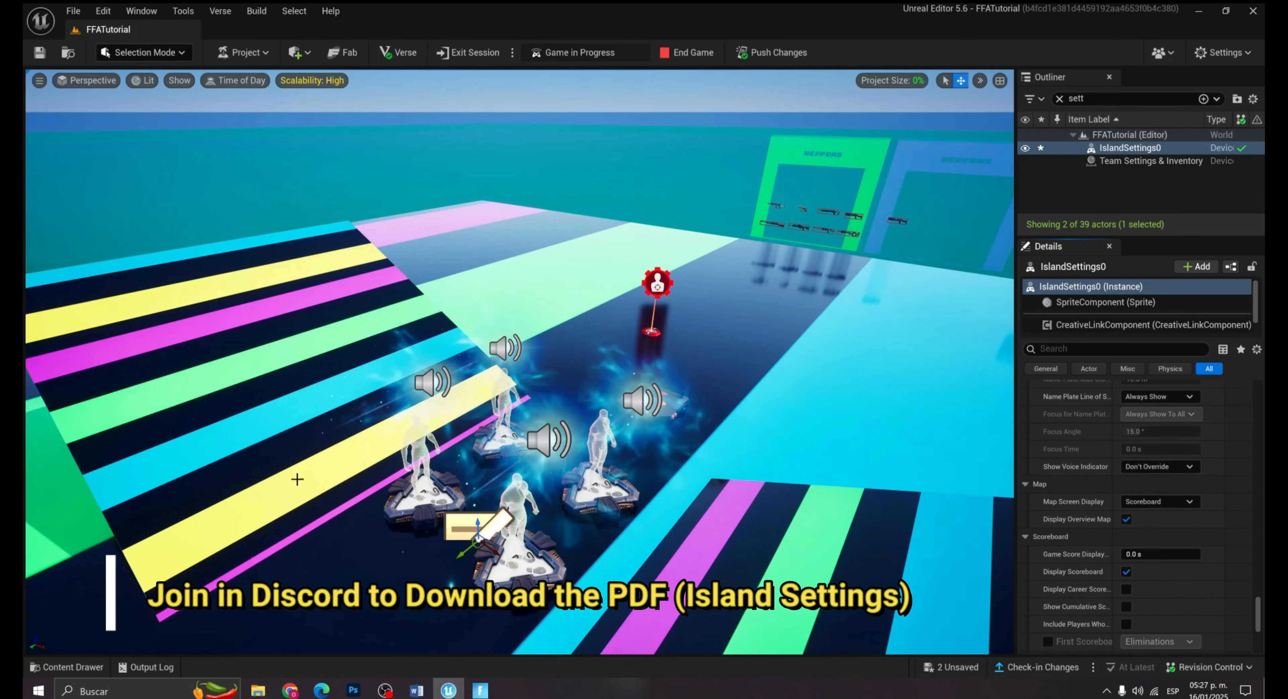
pyautogui.scroll(-10, 1245, 589)
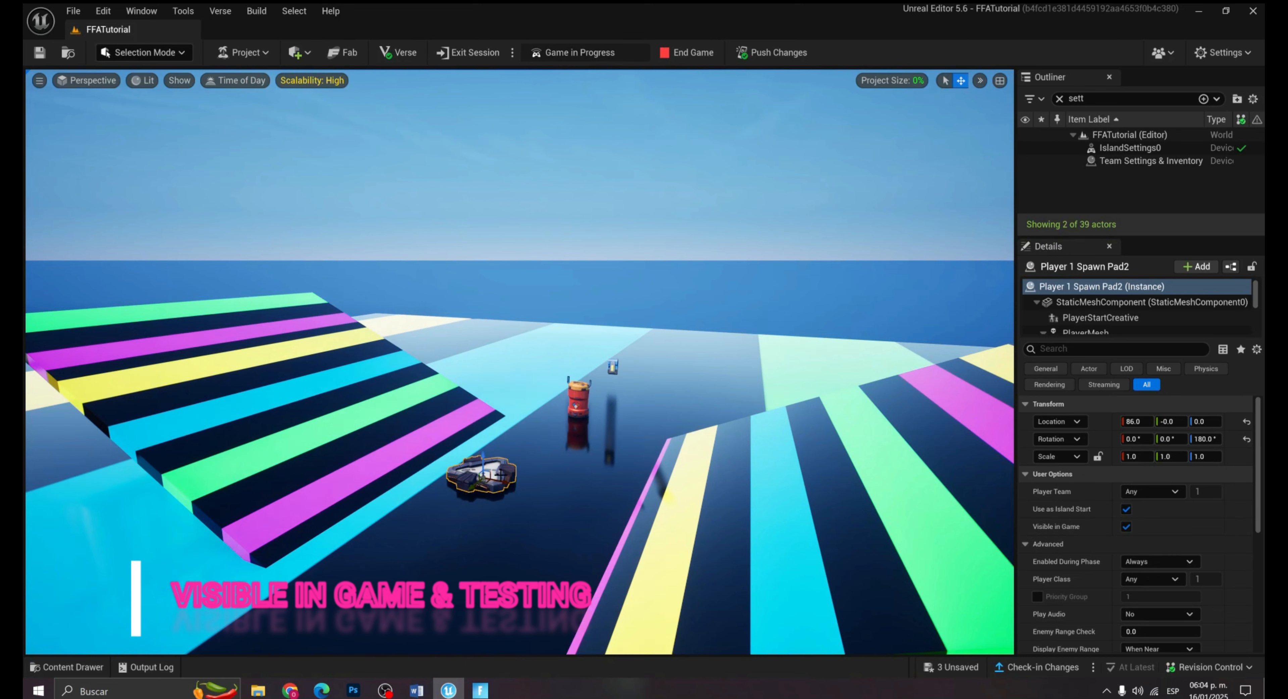
# Turn off Visible in Game for the selected player spawn pad, Player 1 Spawn Pad2.
pyautogui.click(1125, 527)
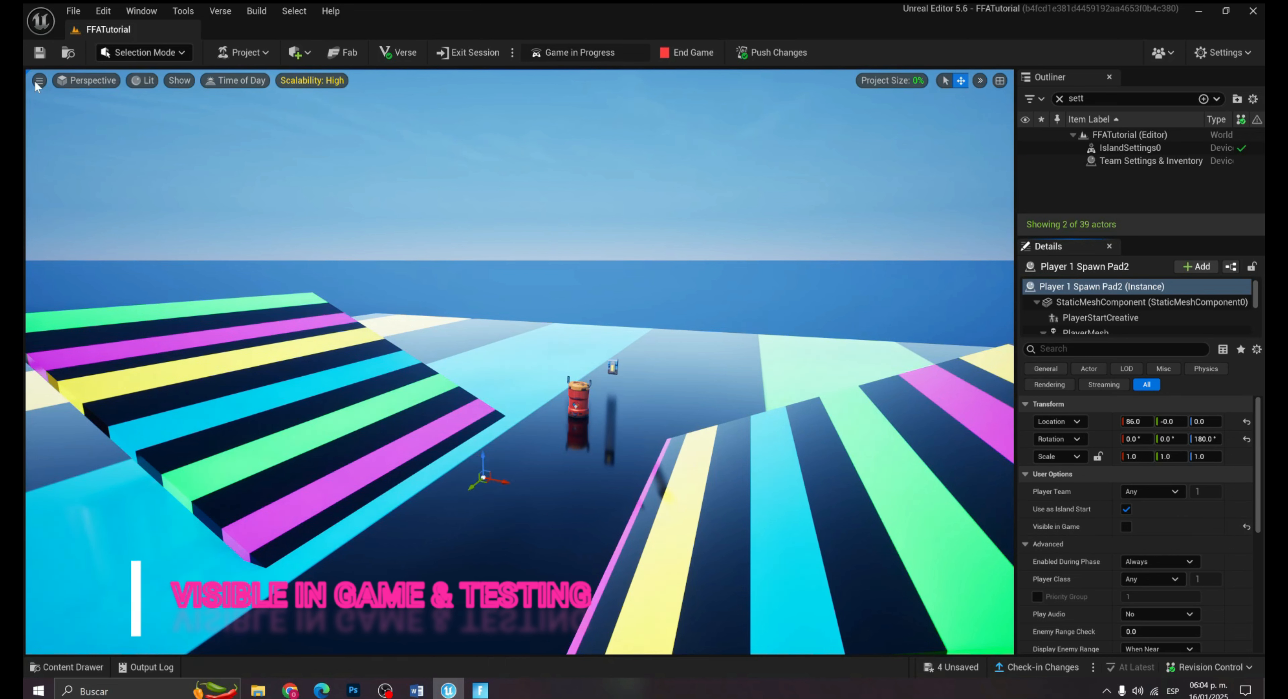
# Save the project, end the running game and start a new test game in the Fortnite client.
pyautogui.hotkey('ctrl', 's')
pyautogui.click(687, 52)
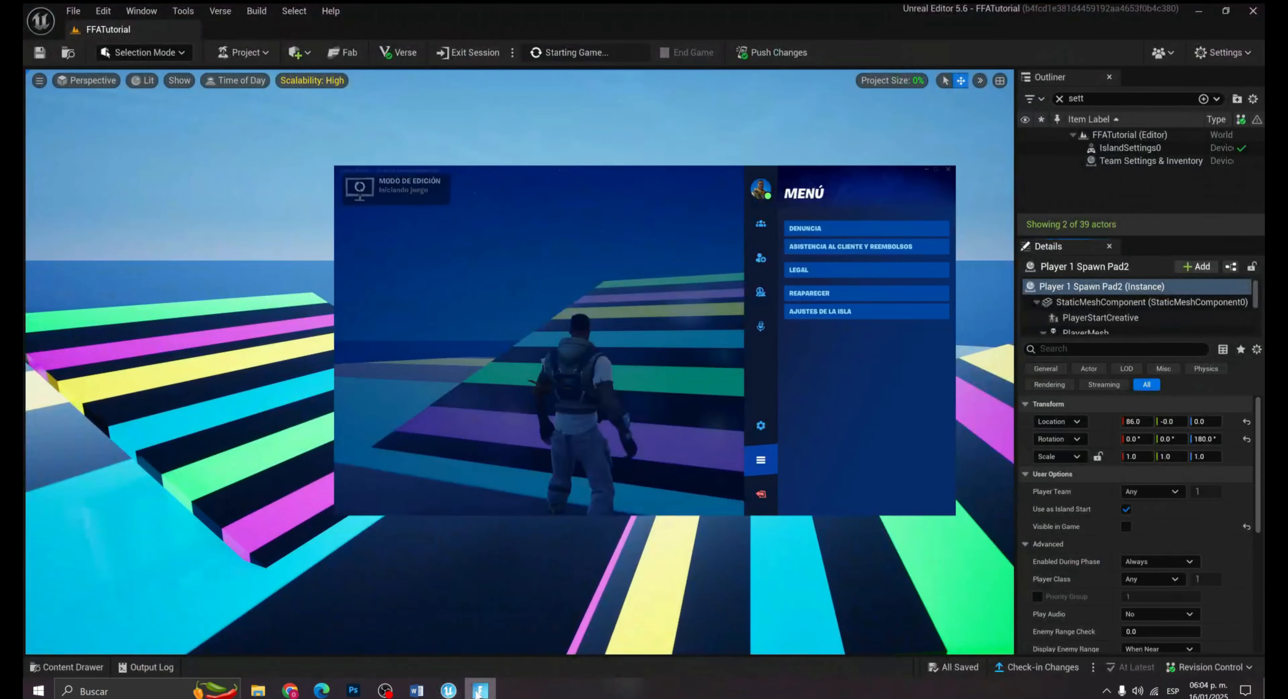
pyautogui.press('Escape')
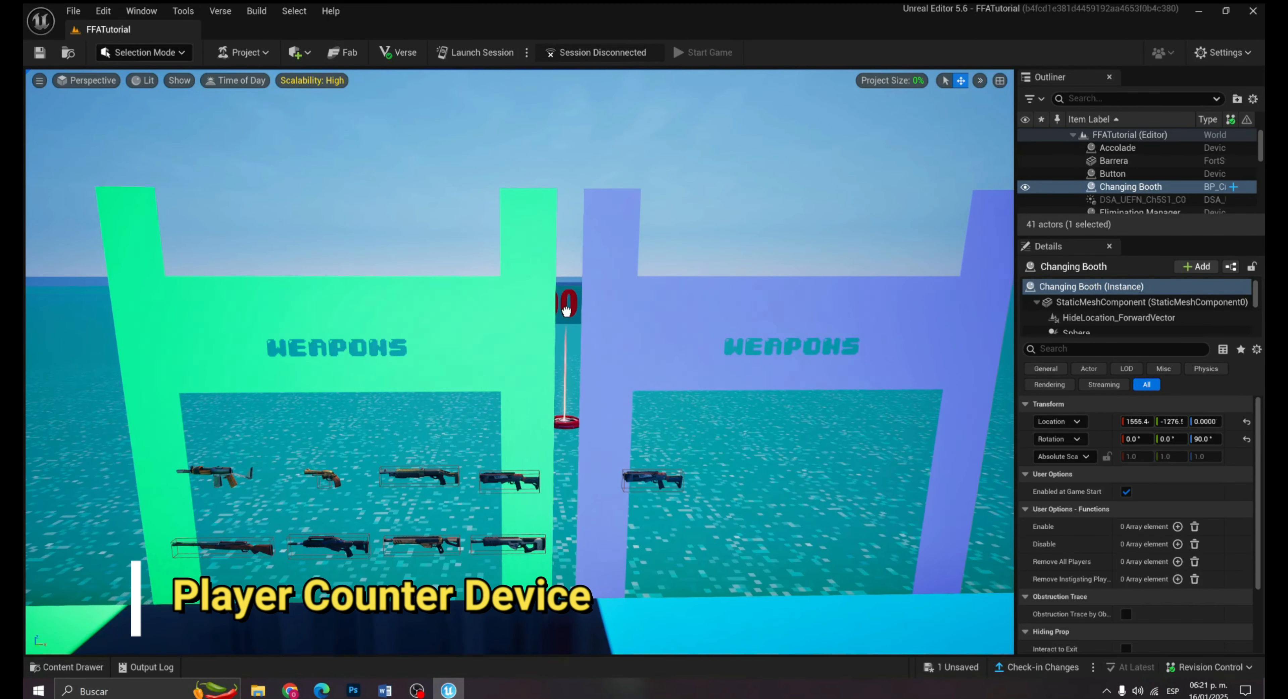
# Scale the Player Counter device between the two weapon stands to 2 on the X, Y and Z axes.
pyautogui.click(567, 309)
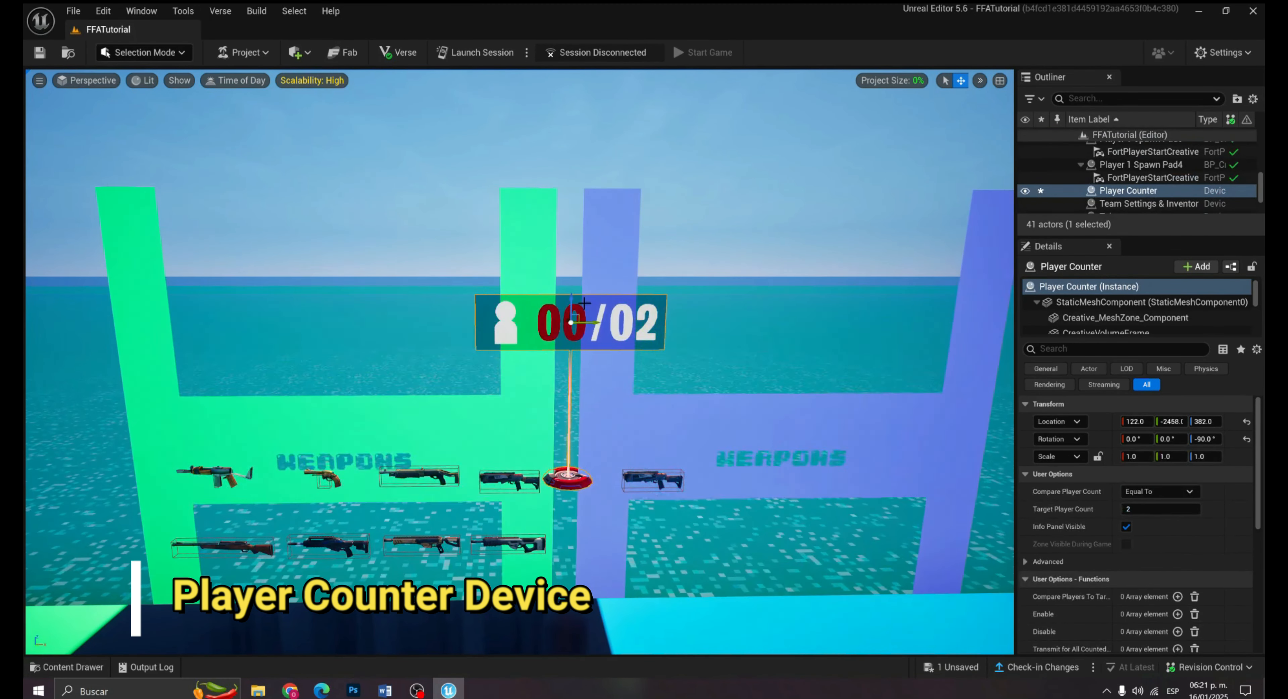
pyautogui.click(1135, 458)
pyautogui.write('2')
pyautogui.press('Tab')
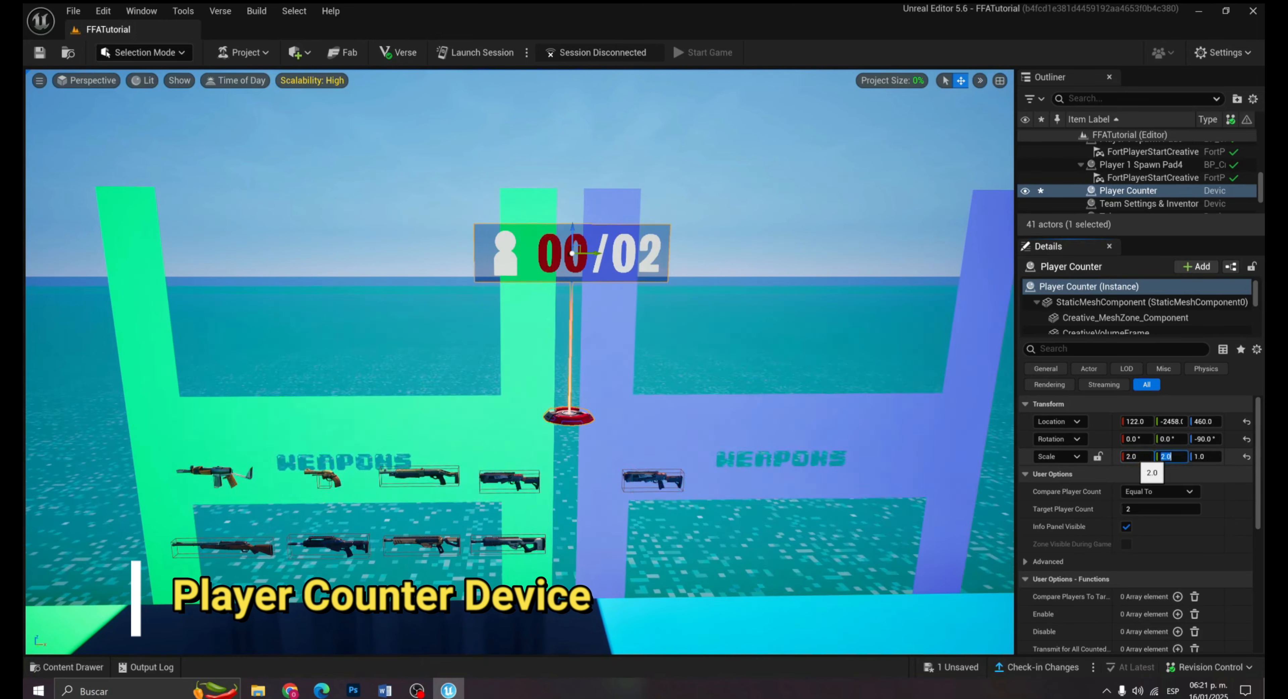
pyautogui.write('2')
pyautogui.click(1204, 457)
pyautogui.write('2')
pyautogui.press('Return')
# Set the Player Counter's Target Player Count to 4.
pyautogui.click(1160, 508)
pyautogui.write('4')
pyautogui.press('Return')
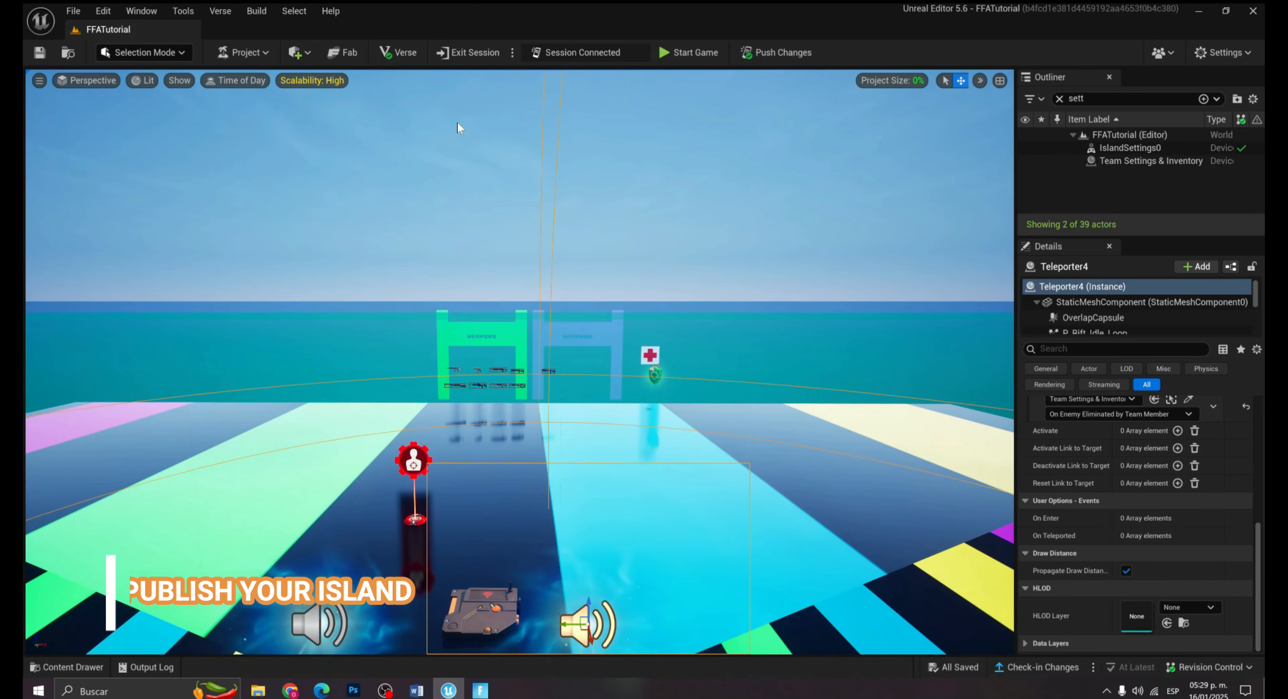
# Upload a private version with the notes "Version 1.0 Isla FFA", run its memory calculation and dismiss the result.
pyautogui.moveTo(431, 297)
pyautogui.mouseDown(button='right')
pyautogui.moveTo(500, 320)
pyautogui.moveTo(525, 430)
pyautogui.moveTo(460, 385)
pyautogui.moveTo(430, 297)
pyautogui.mouseUp(button='right')
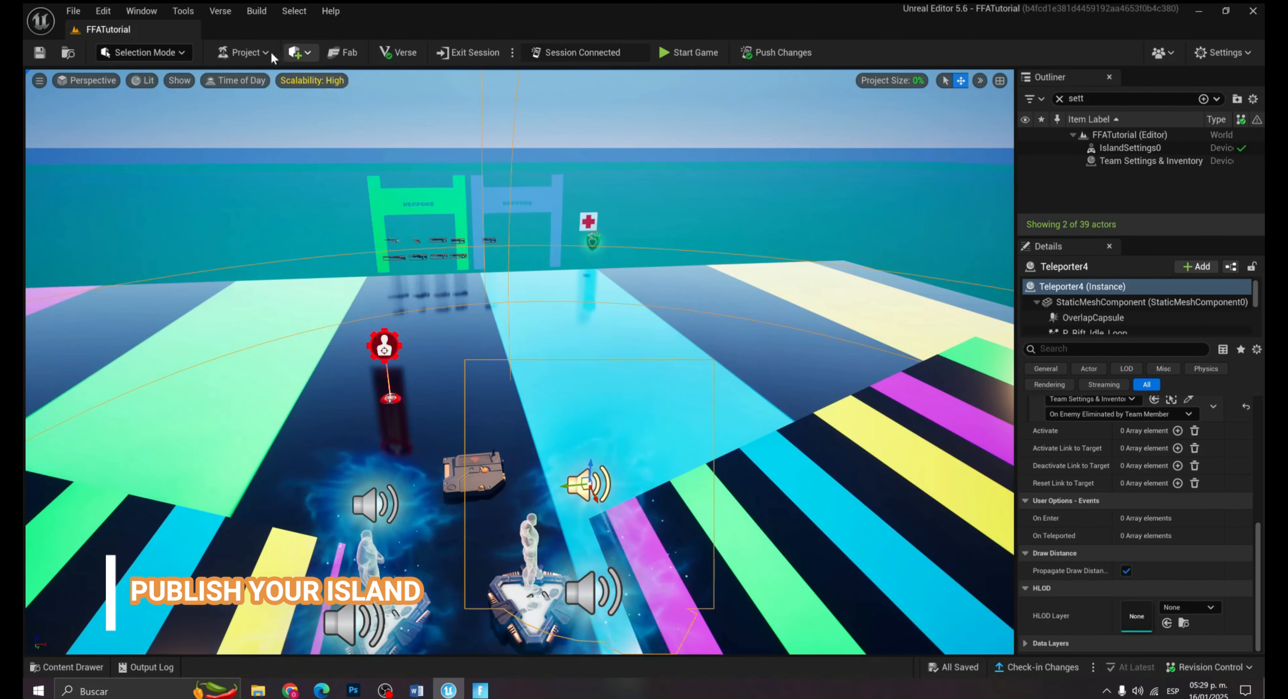
pyautogui.click(259, 54)
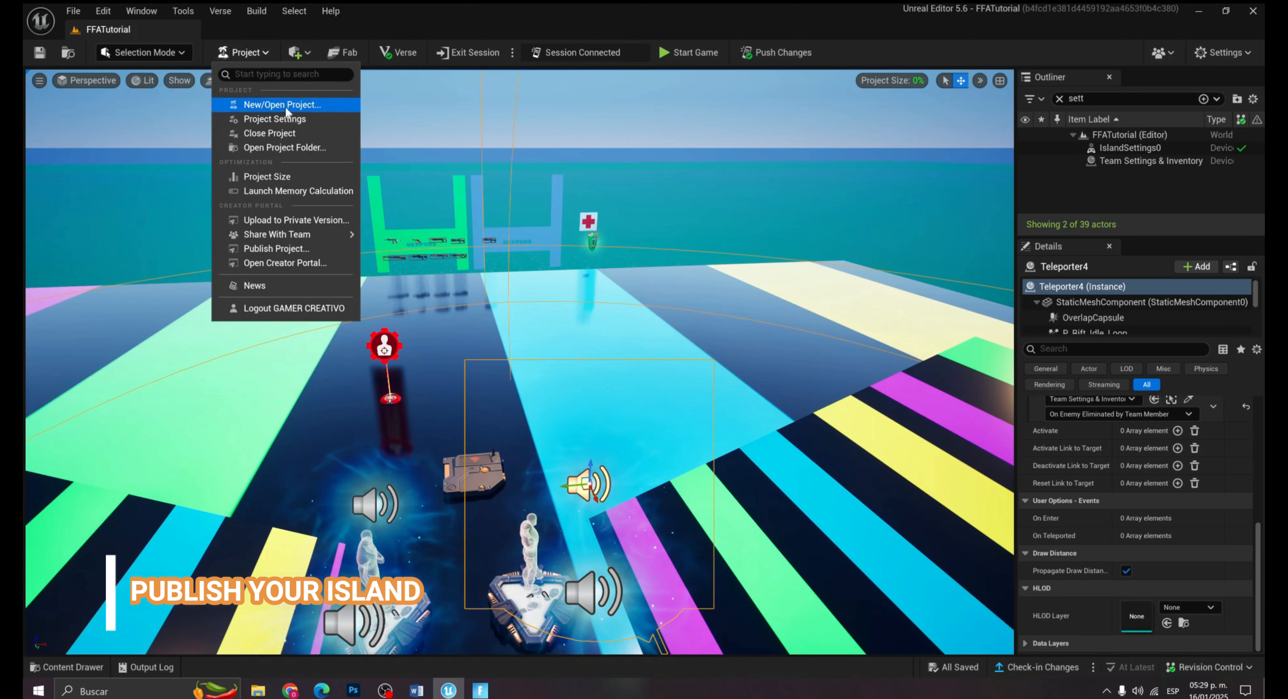
pyautogui.click(292, 192)
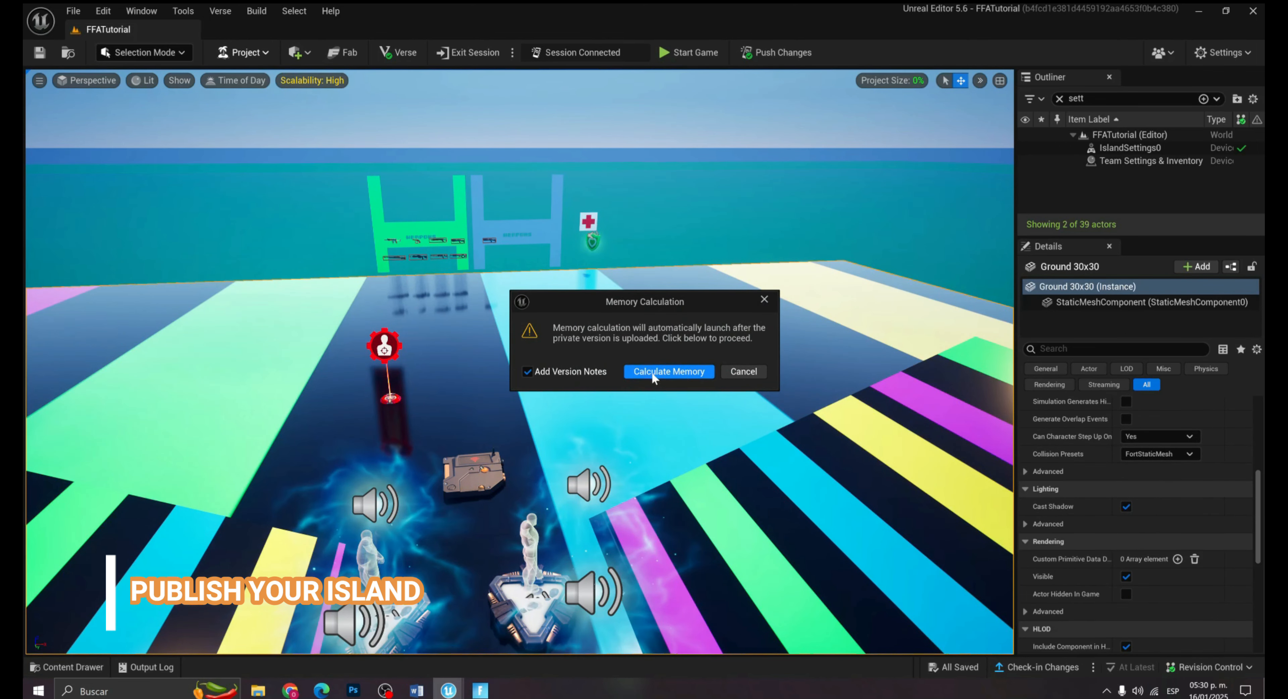
pyautogui.click(683, 375)
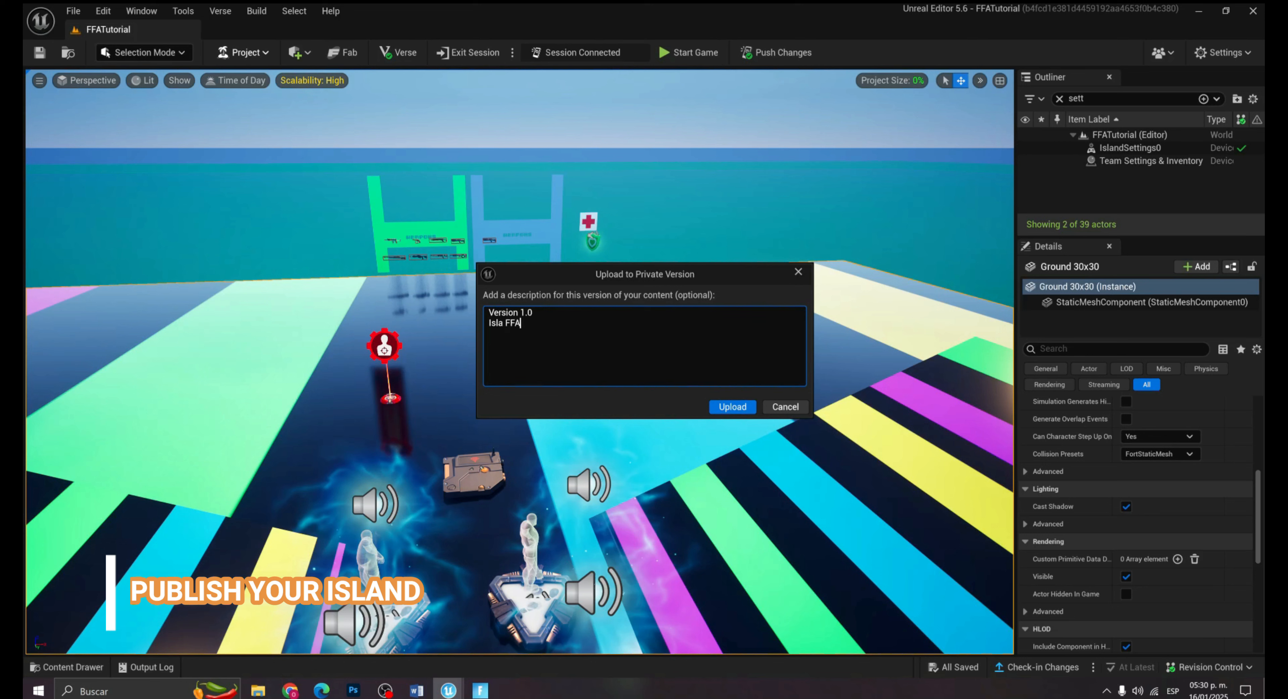
pyautogui.click(733, 407)
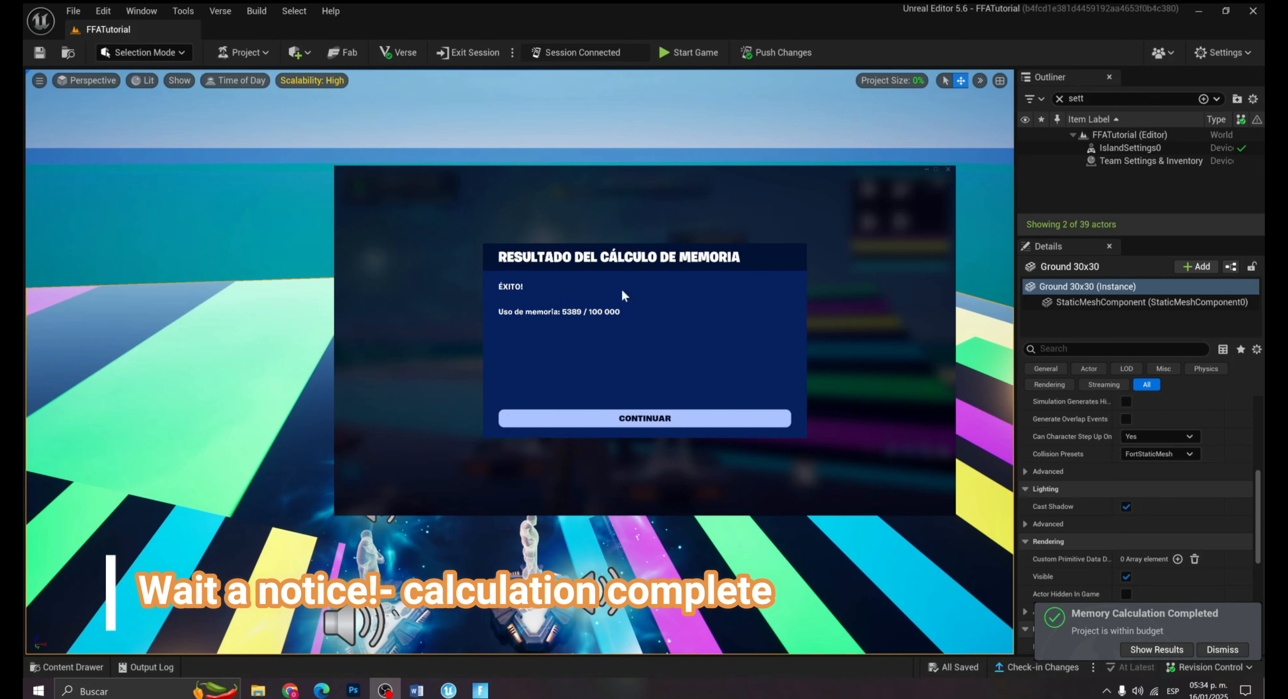
pyautogui.click(669, 418)
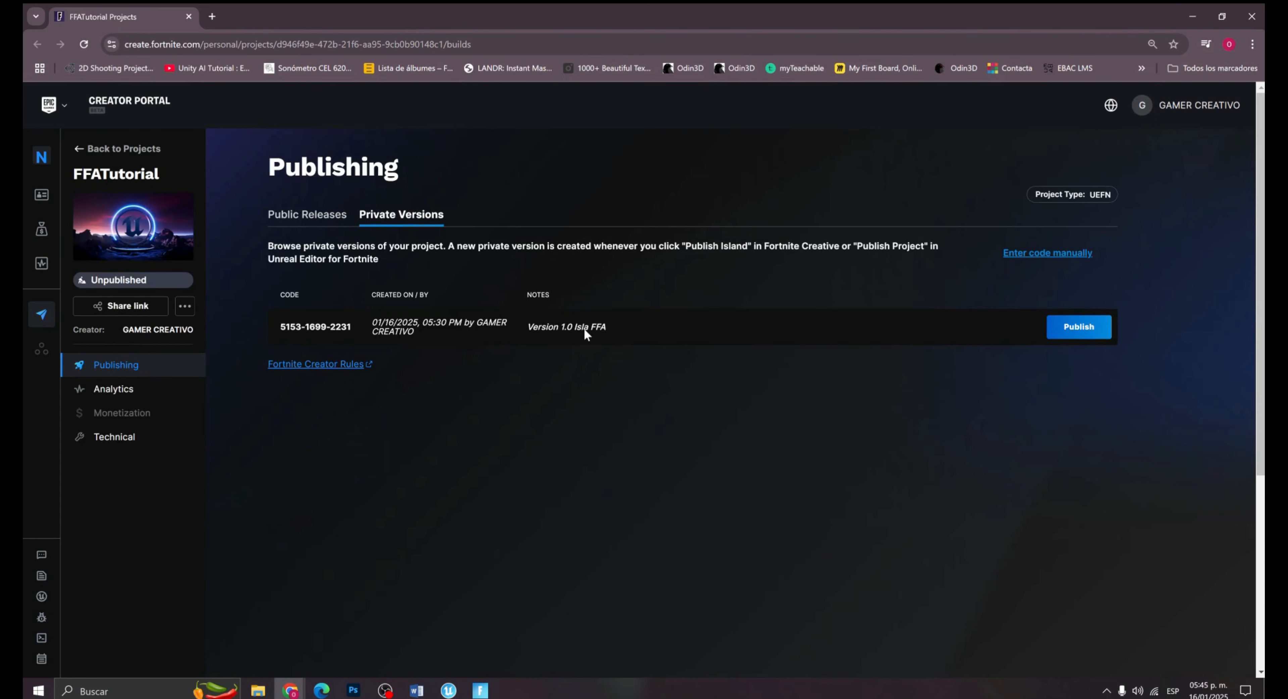
# Switch to the Creator Portal, start publishing the "Version 1.0 Isla FFA" private version and look over the game details form.
pyautogui.click(1078, 327)
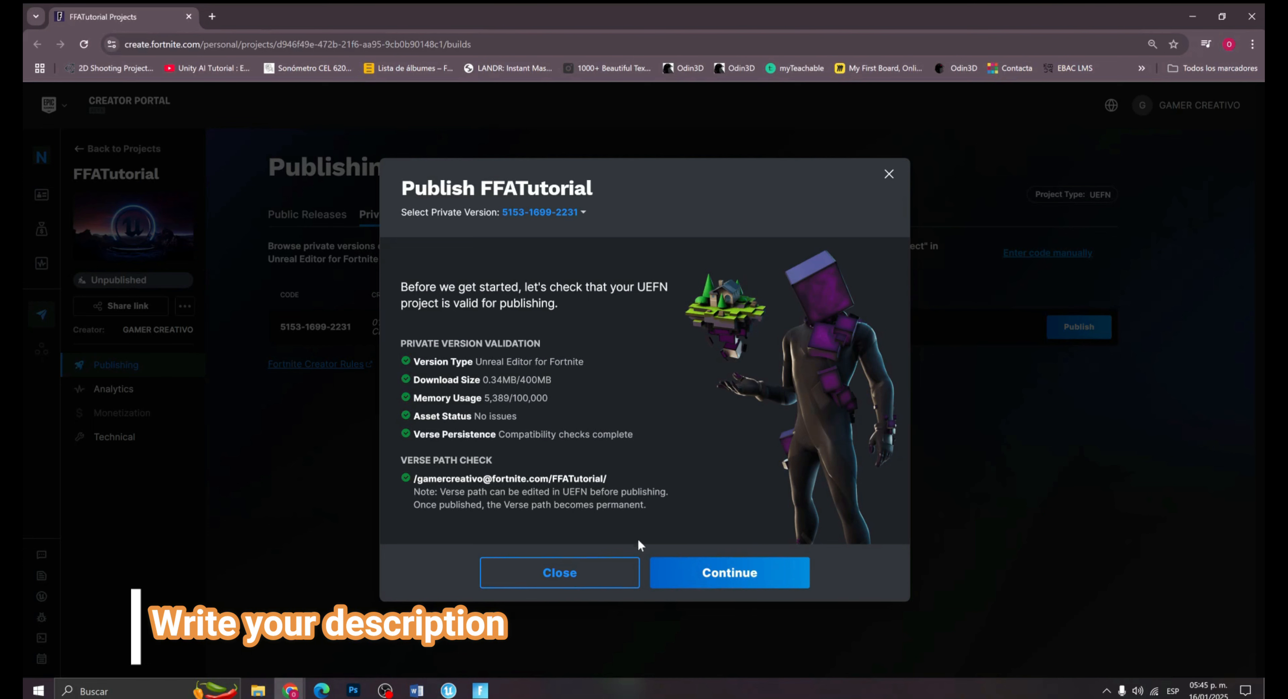
pyautogui.click(730, 572)
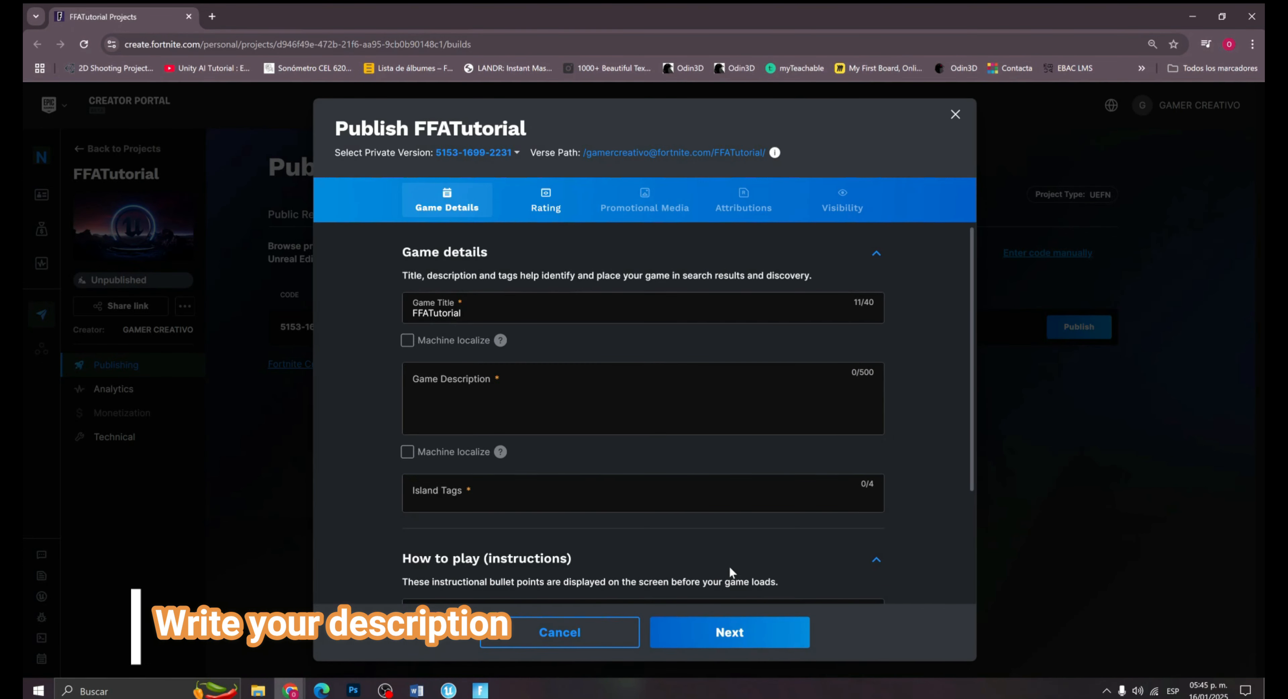
pyautogui.scroll(-3, 643, 412)
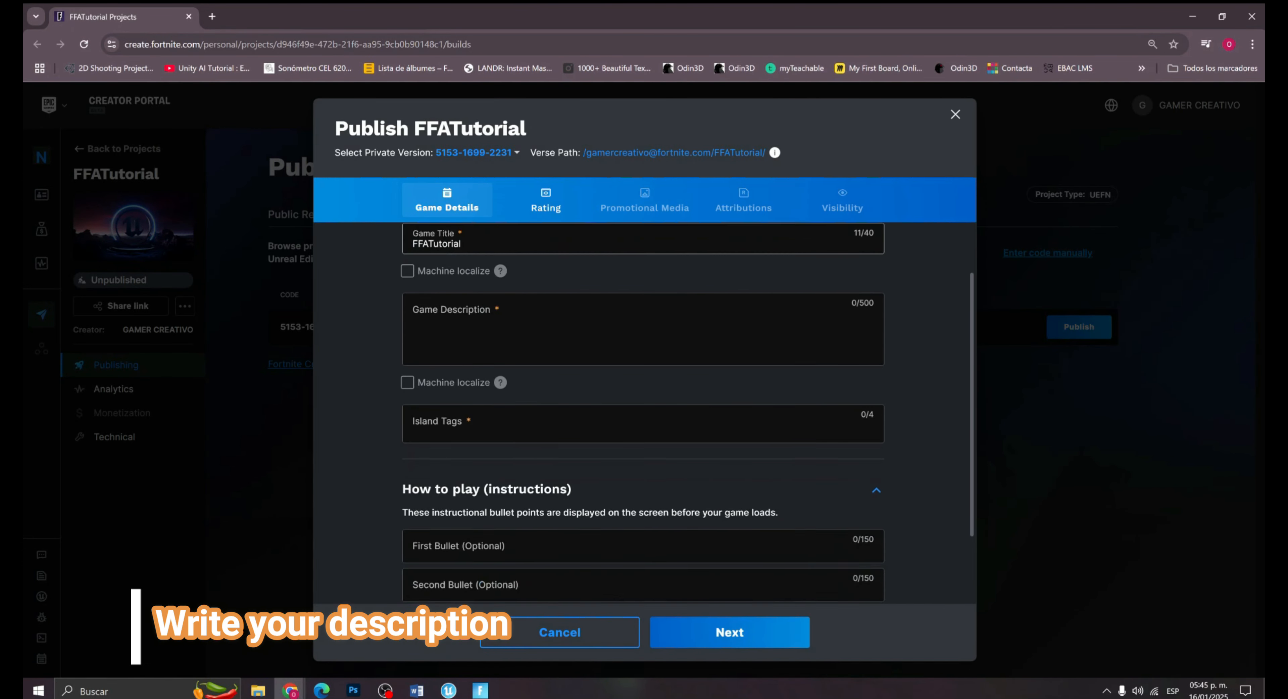
pyautogui.scroll(3, 586, 425)
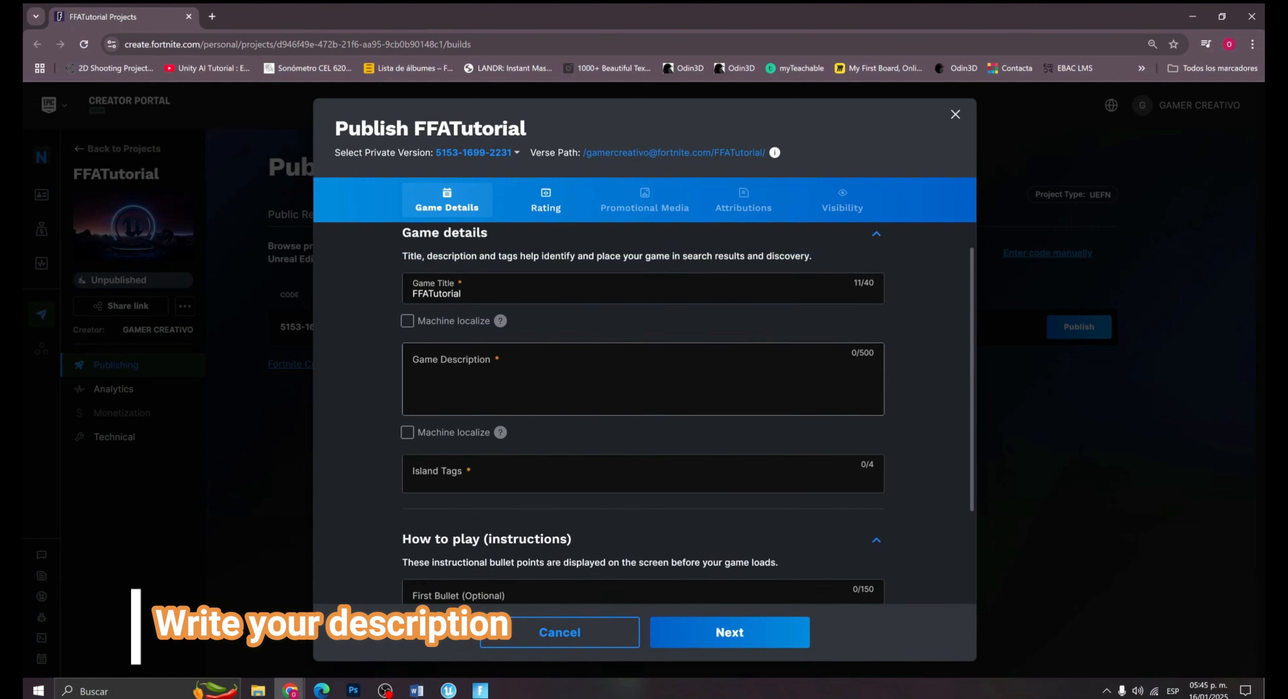
# Go to the island's age rating and choose Game as the app type in the IARC questionnaire.
pyautogui.click(558, 214)
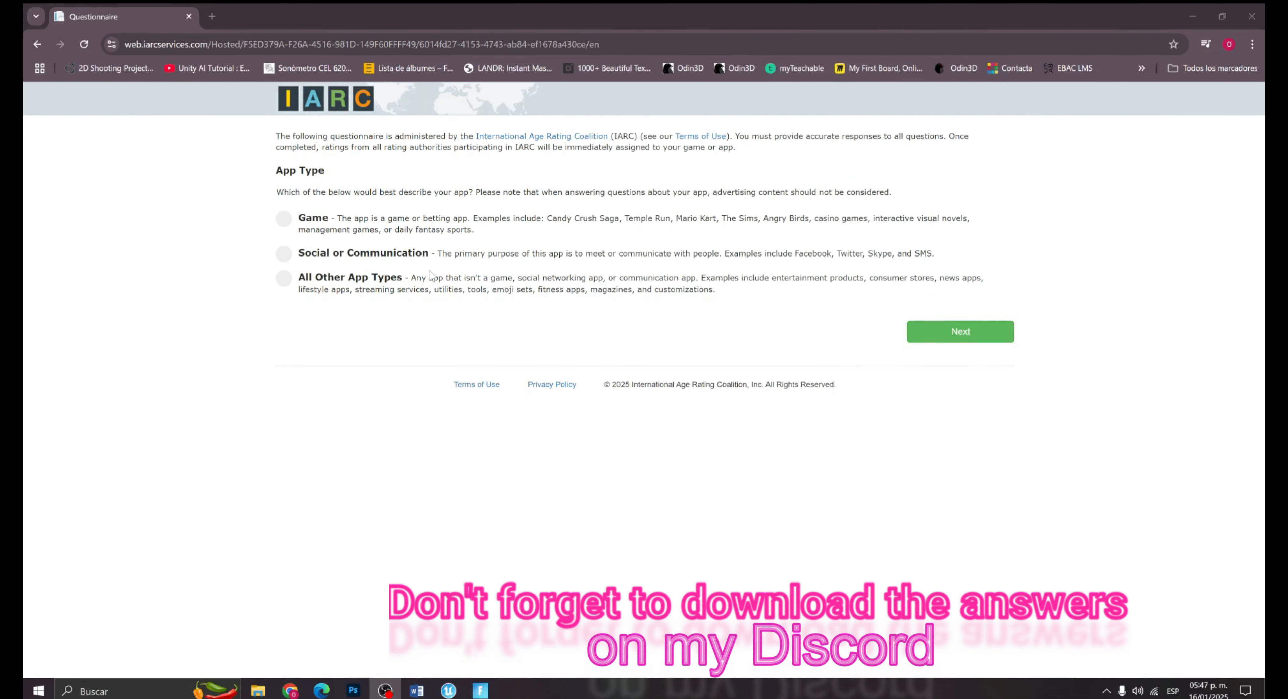
pyautogui.click(320, 220)
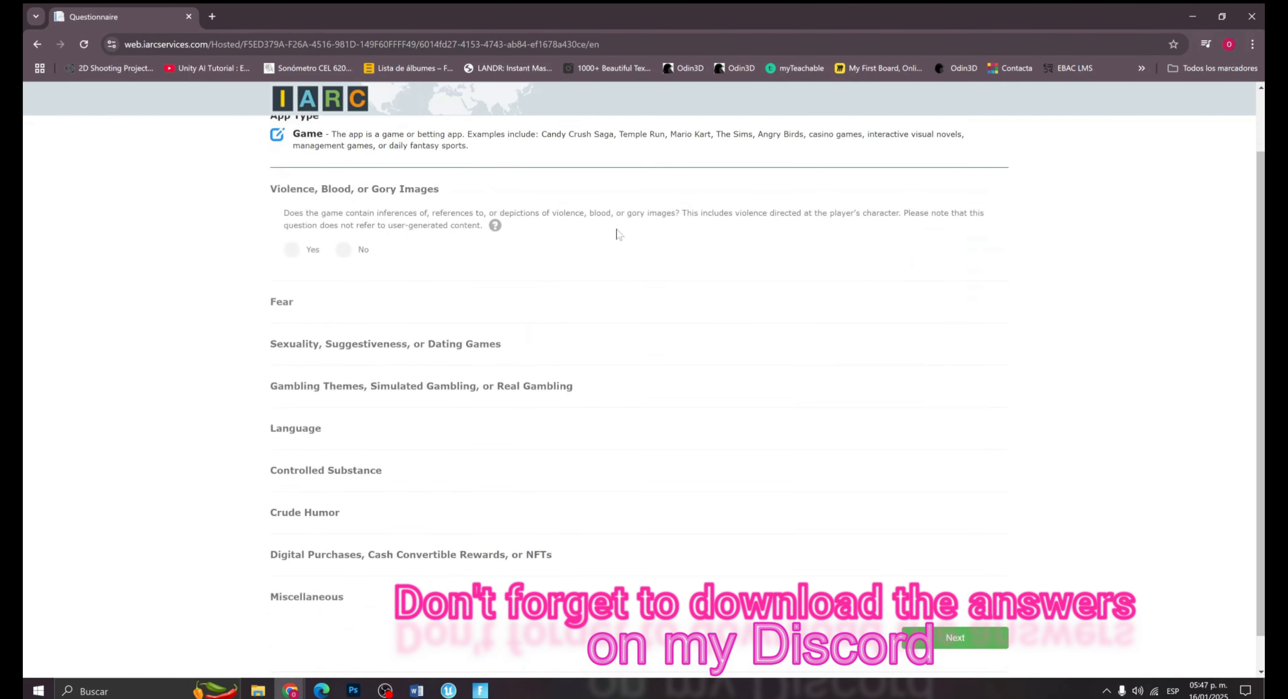
pyautogui.scroll(1, 362, 336)
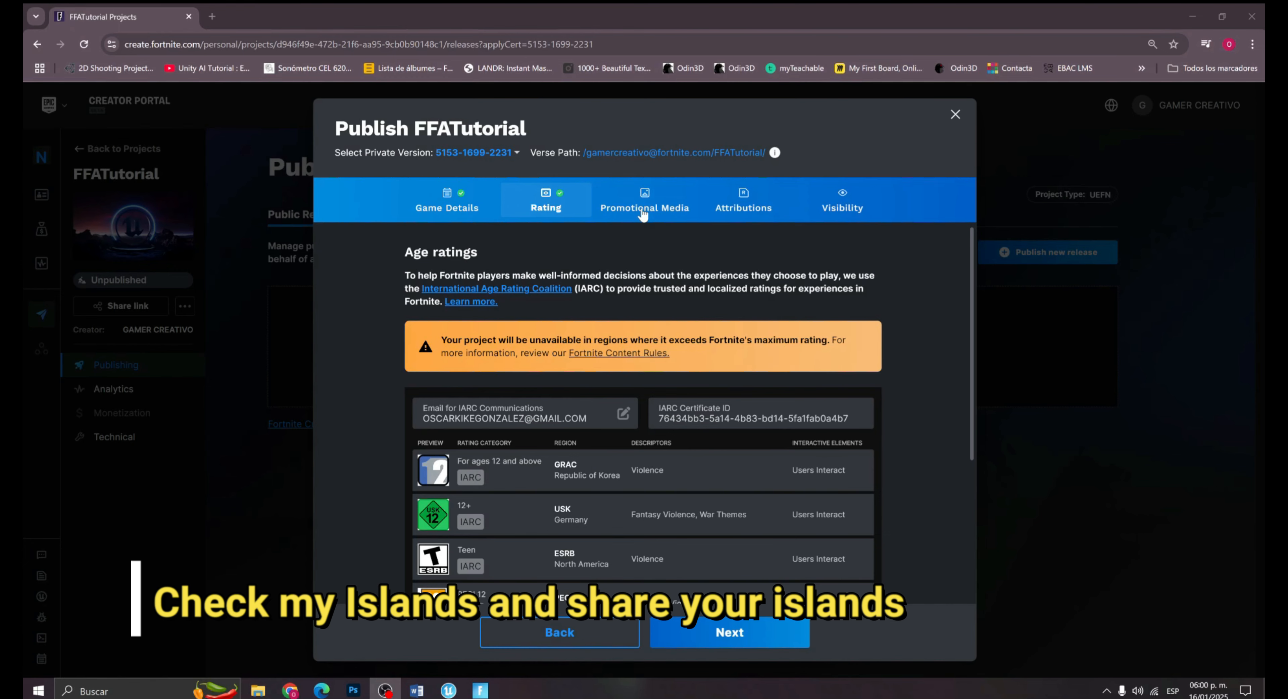
# Review the IARC age ratings, descriptors and interactive elements listed for each region.
pyautogui.scroll(-5, 665, 508)
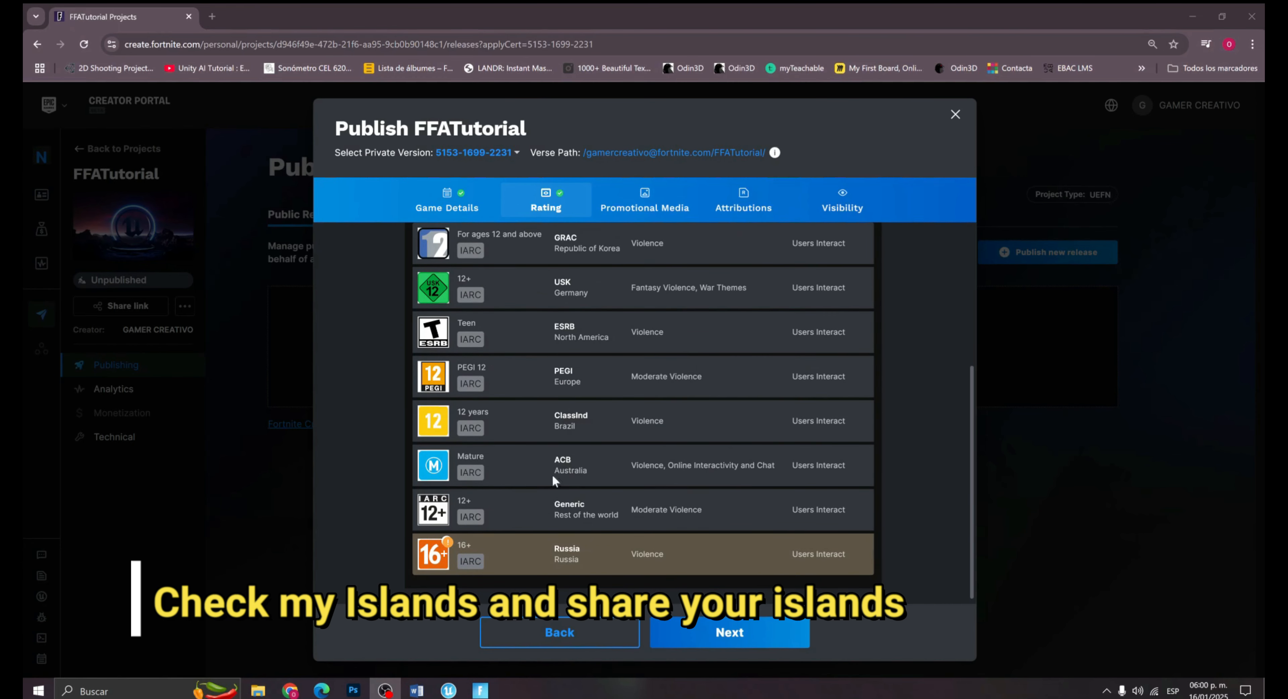
pyautogui.scroll(4, 830, 363)
pyautogui.scroll(-4, 829, 415)
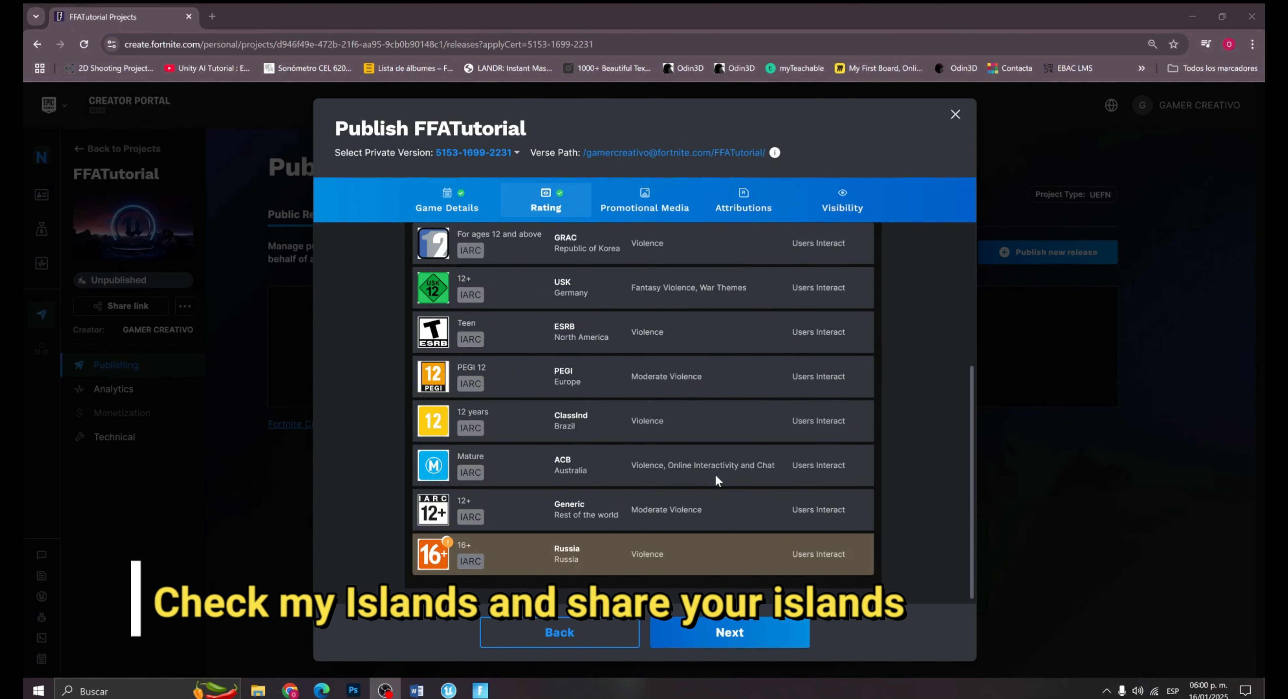